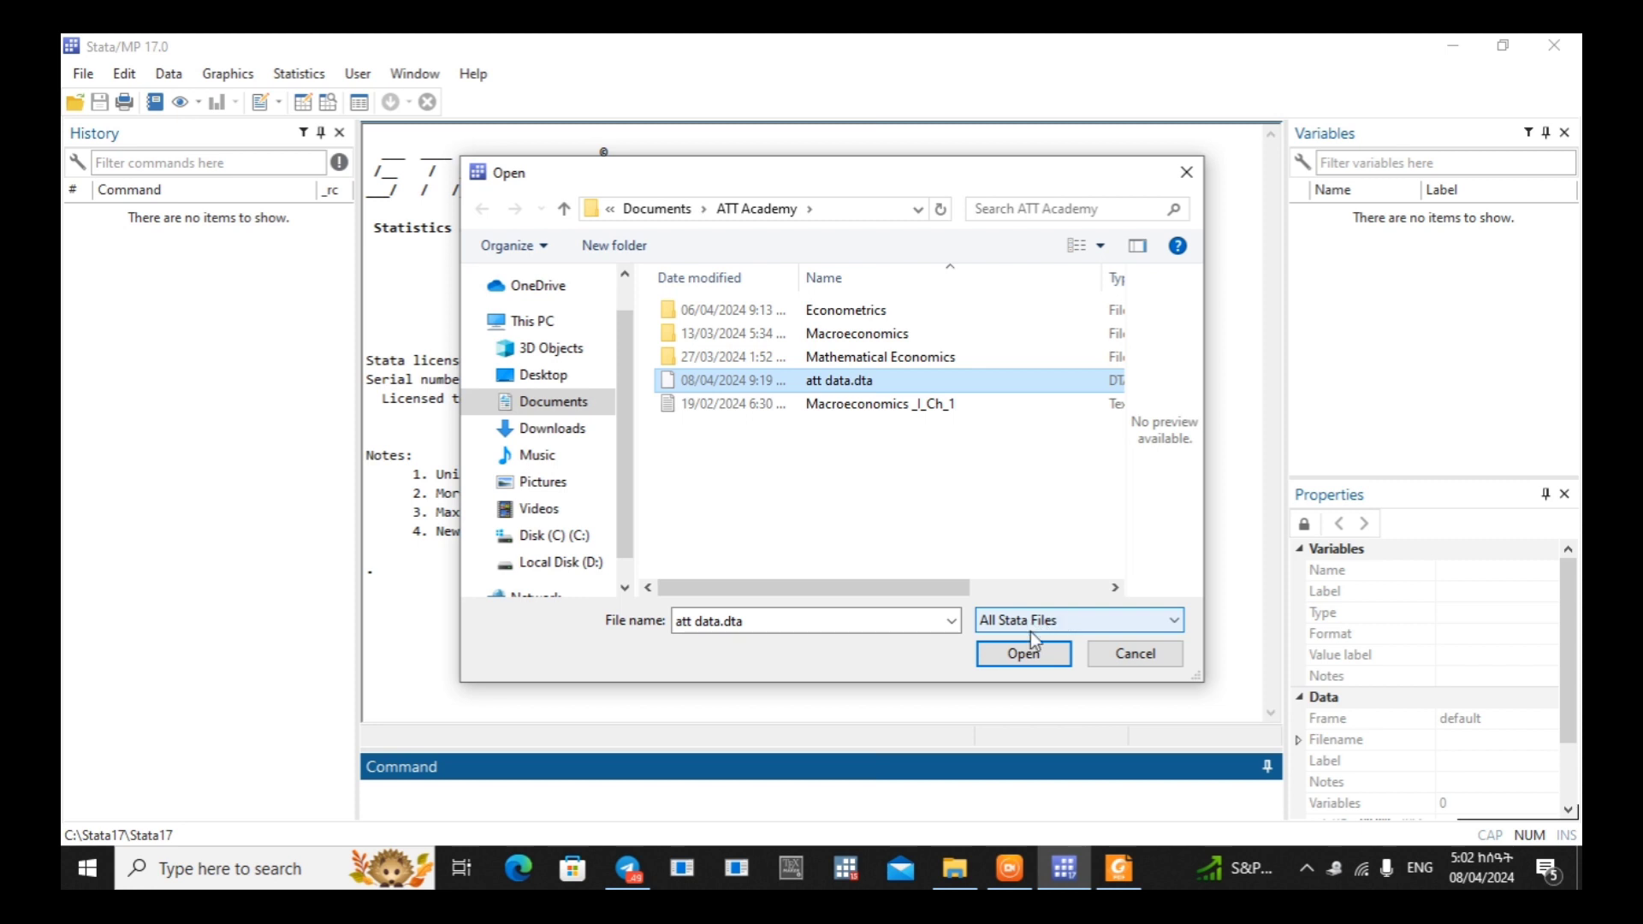
Open the att data.dta dataset from the ATT Academy folder and show it in the Data Editor
{"action": "left_click", "coordinate": [1022, 666]}
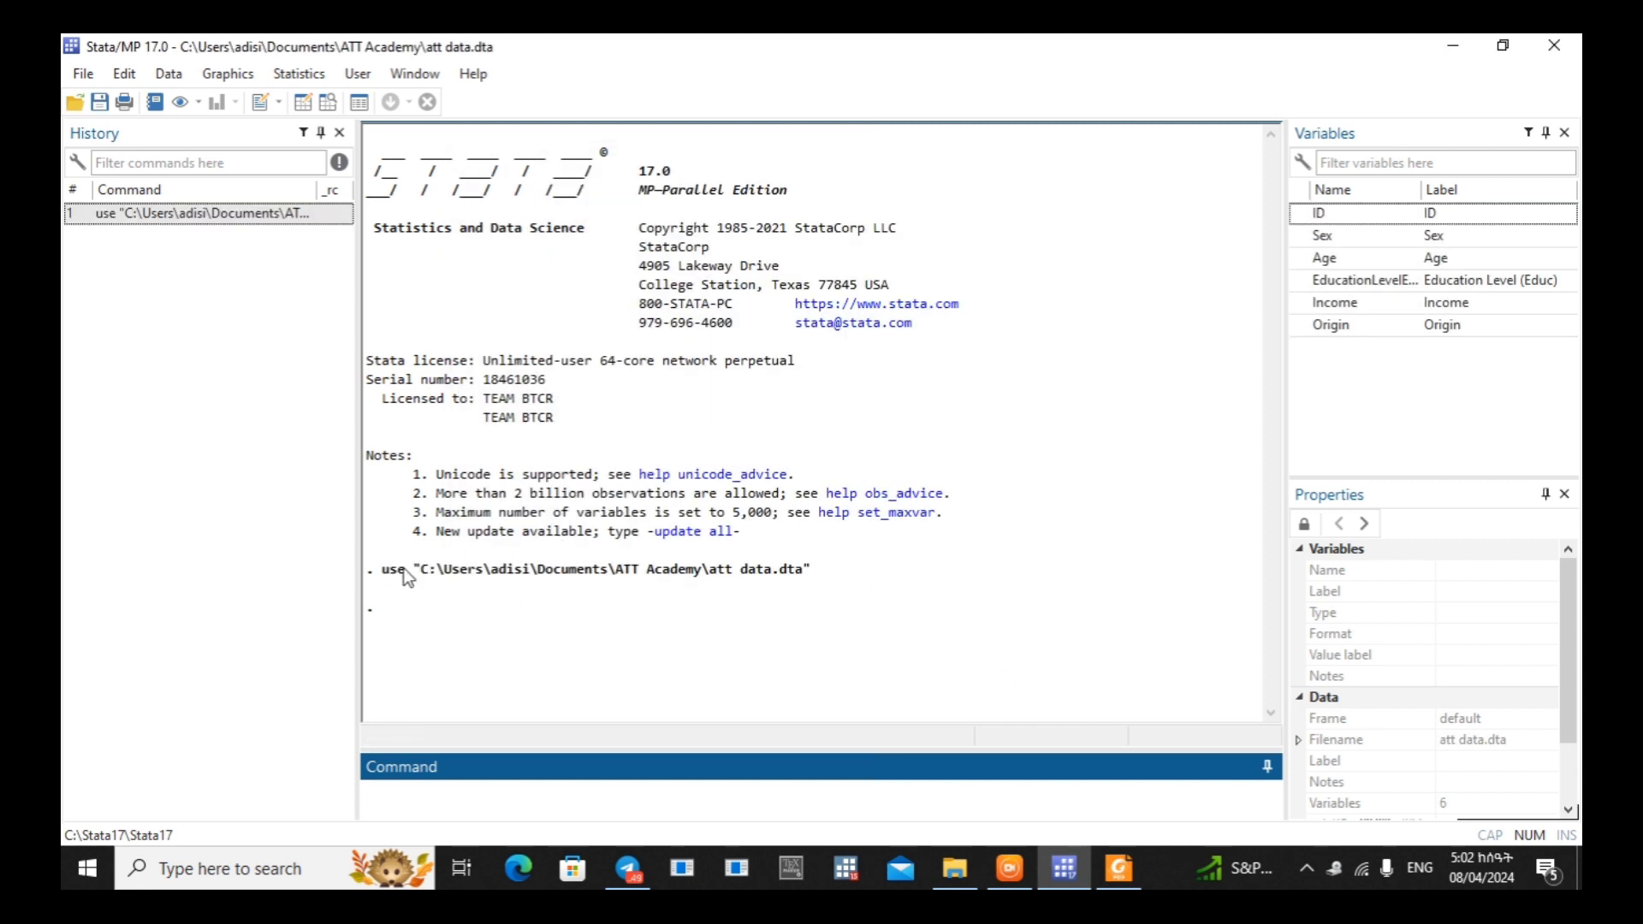
{"action": "left_click", "coordinate": [300, 107]}
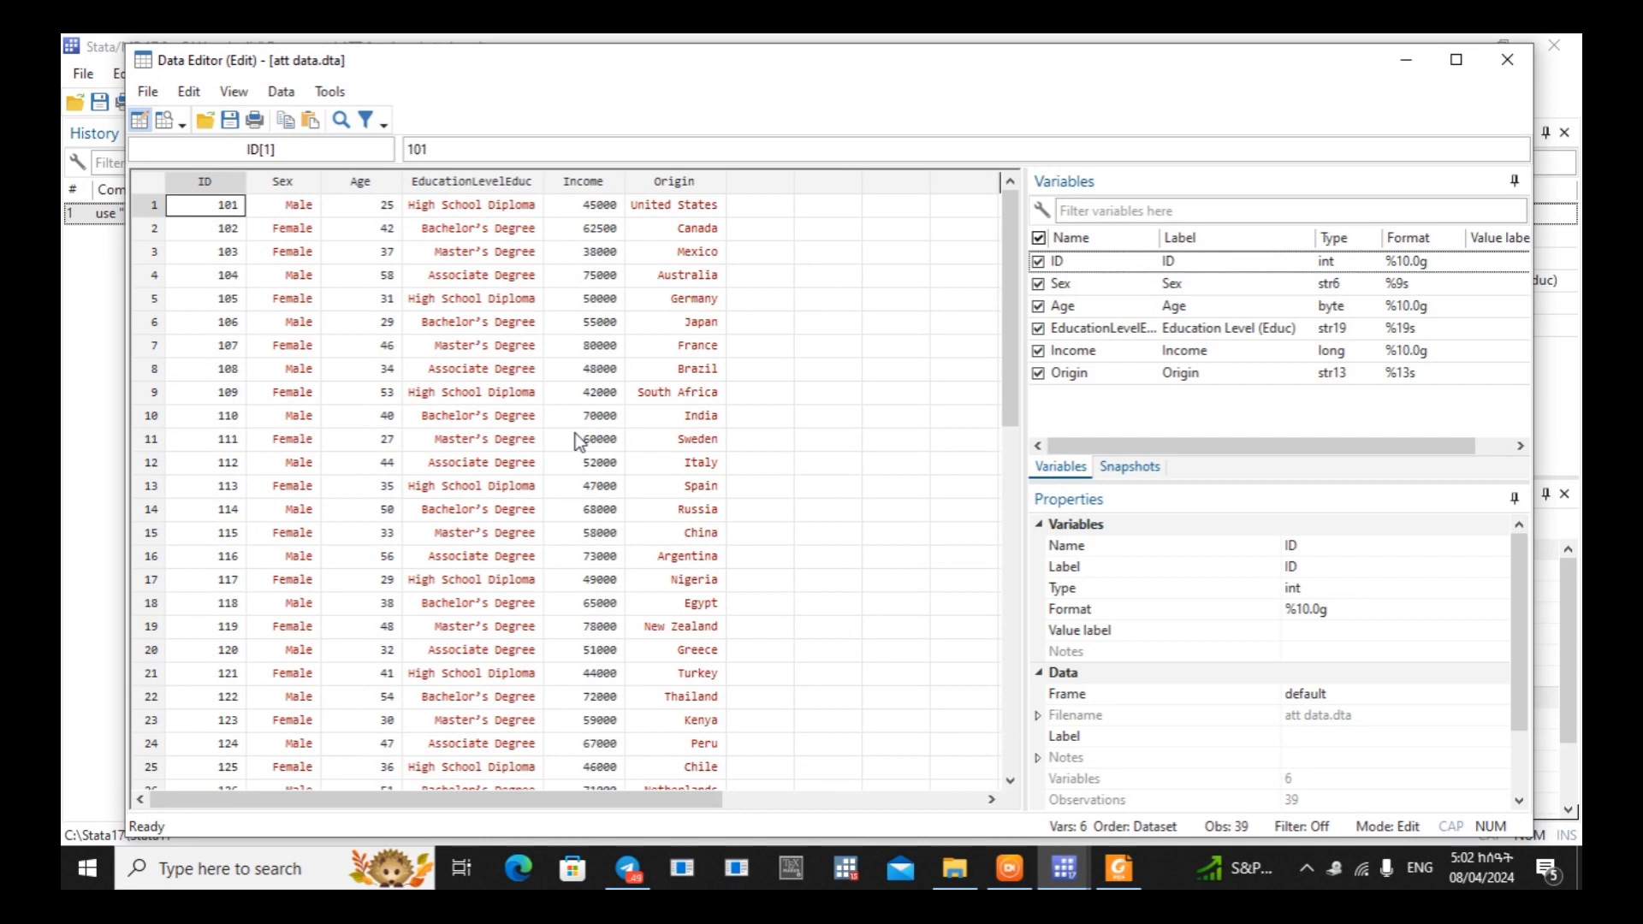
Examine the att data.dta records in the Data Editor down to the last observation
{"action": "key", "text": "Down"}
{"action": "key", "text": "Down"}
{"action": "key", "text": "Down"}
{"action": "key", "text": "Down"}
{"action": "key", "text": "Down"}
{"action": "key", "text": "Down"}
{"action": "key", "text": "Down"}
{"action": "key", "text": "Down"}
{"action": "key", "text": "Down"}
{"action": "key", "text": "Down"}
{"action": "key", "text": "Down"}
{"action": "key", "text": "Down"}
{"action": "key", "text": "Down"}
{"action": "key", "text": "Down"}
{"action": "key", "text": "Down"}
{"action": "key", "text": "Down"}
{"action": "key", "text": "Down"}
{"action": "key", "text": "Down"}
{"action": "key", "text": "Down"}
{"action": "key", "text": "Down"}
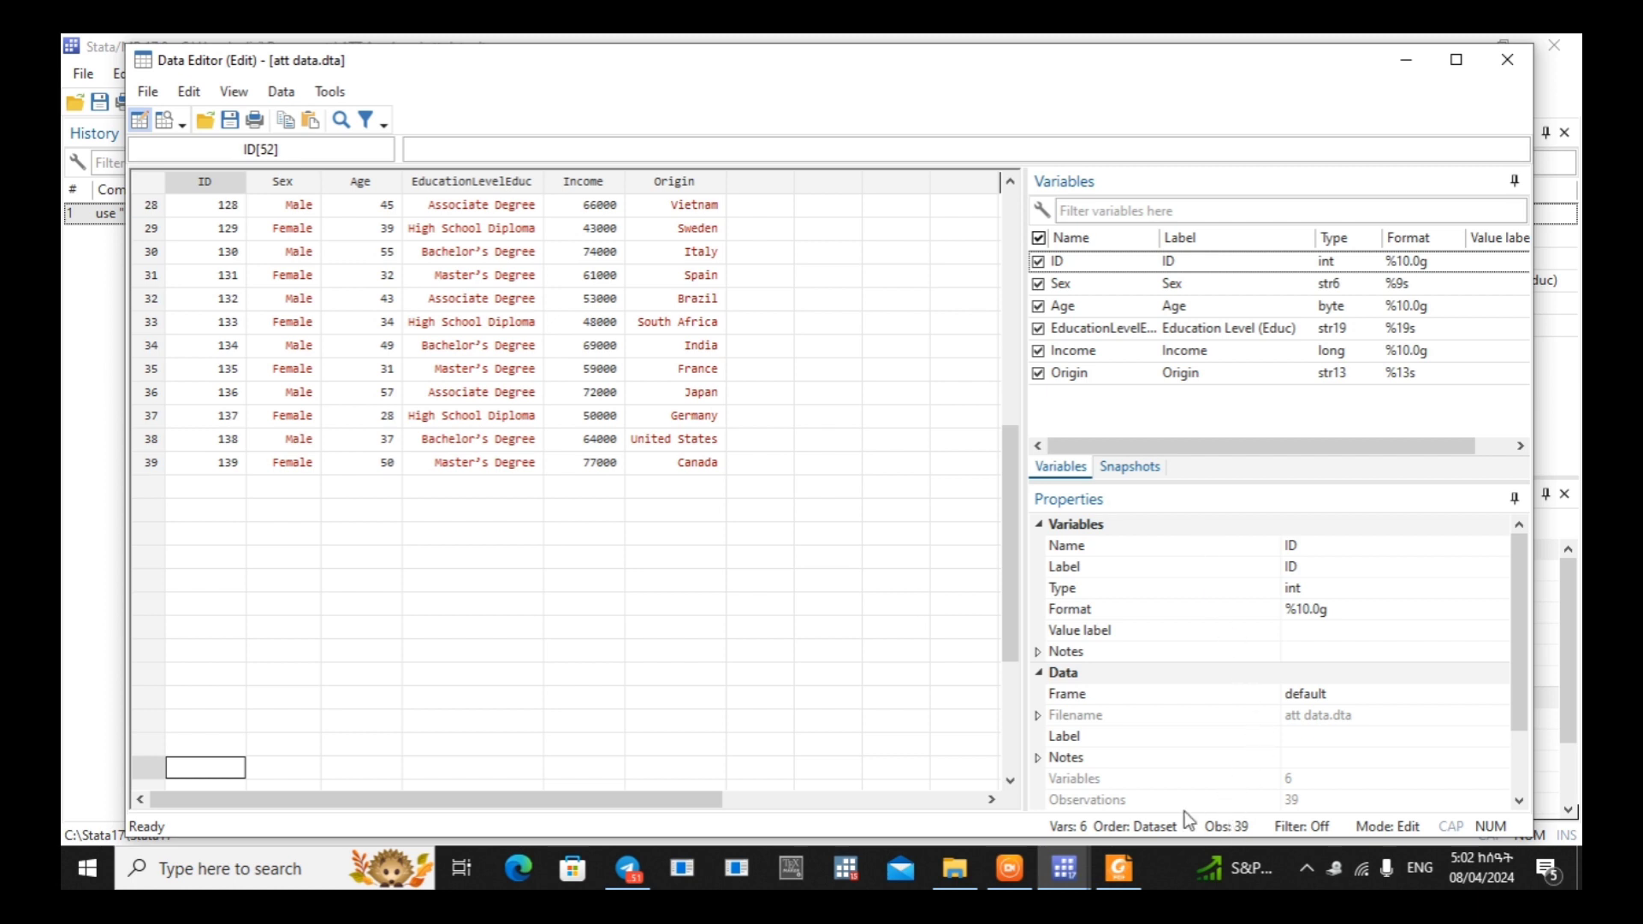
{"action": "left_click", "coordinate": [151, 462]}
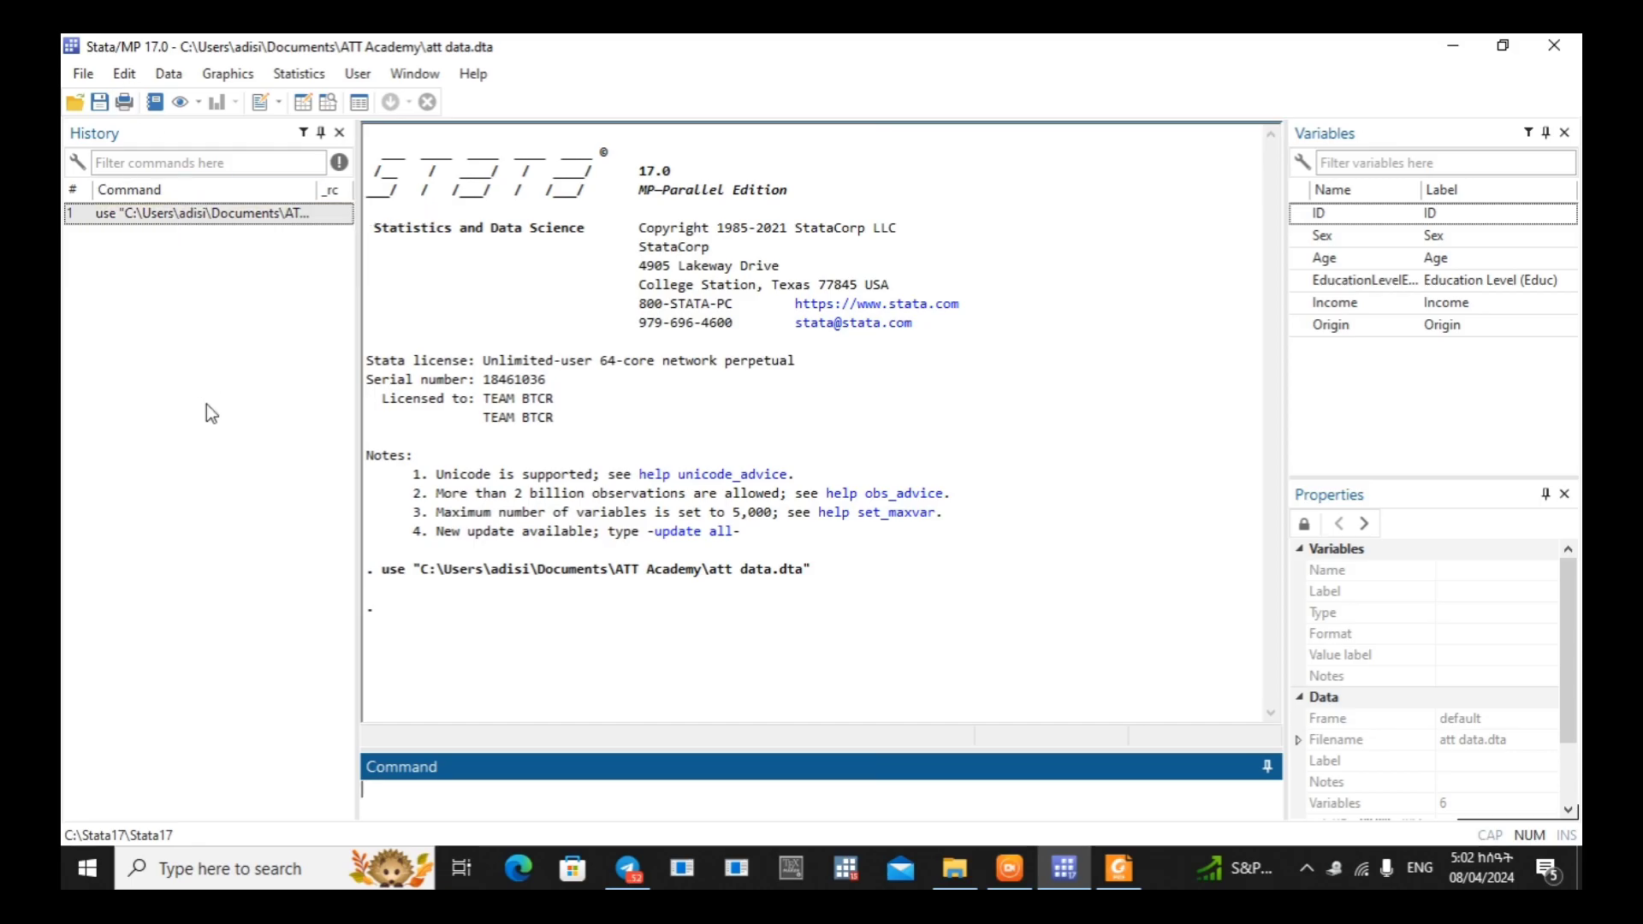
Run a use command with the clear option on att data.dta, inserting the file's path from the ATT Academy folder
{"action": "left_click", "coordinate": [356, 860]}
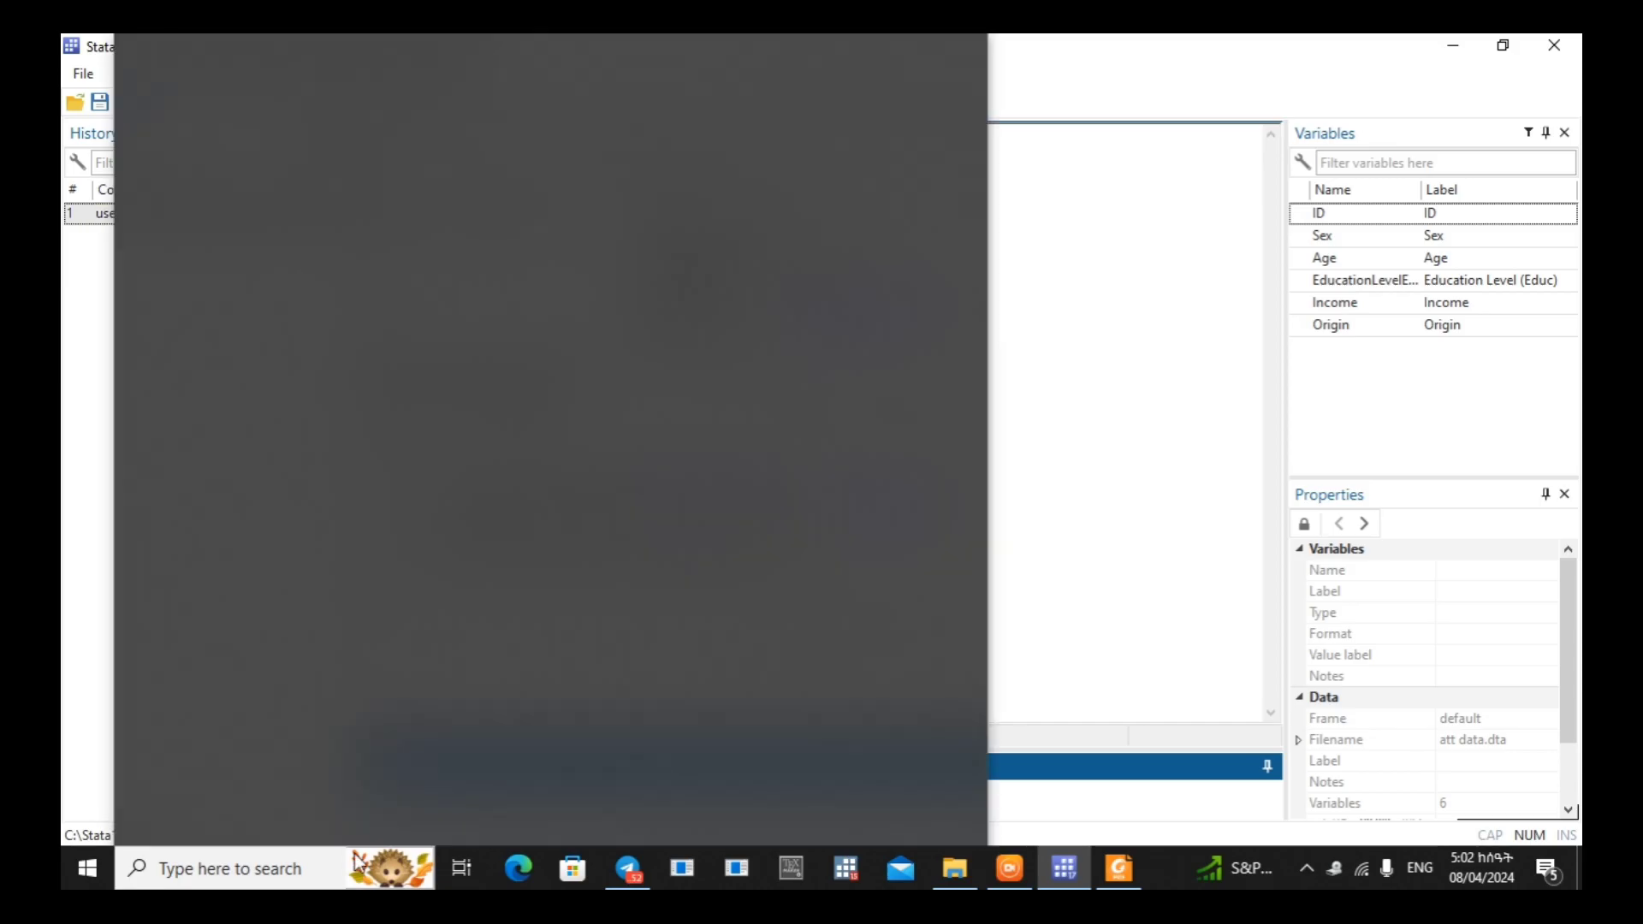
{"action": "left_click", "coordinate": [1157, 547]}
{"action": "type", "text": "use"}
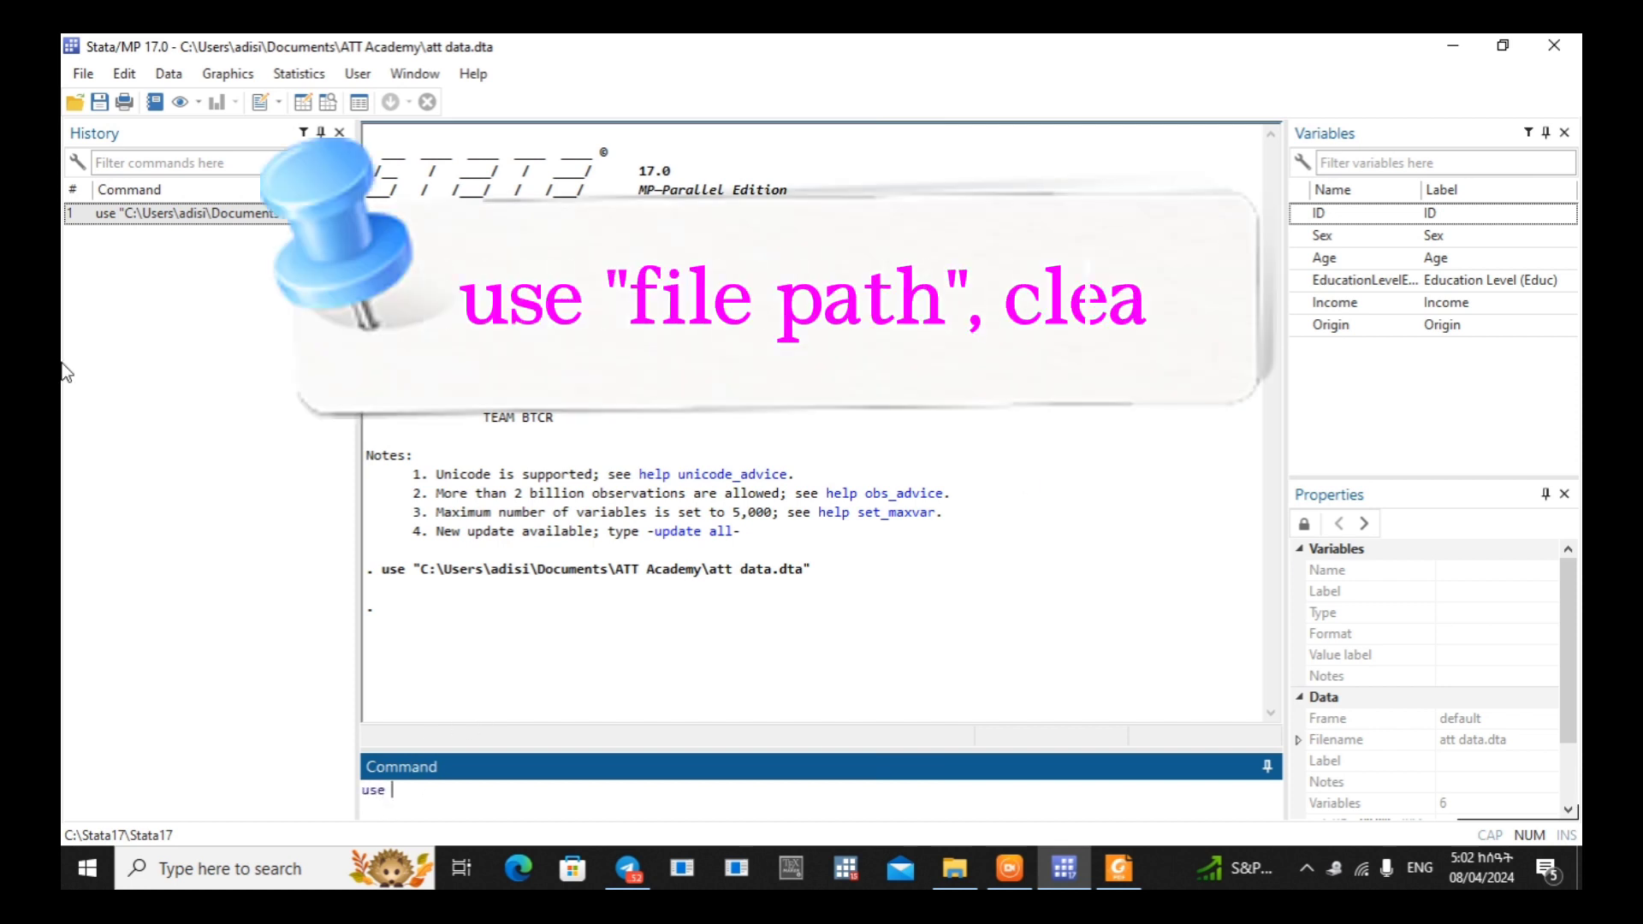
{"action": "left_click", "coordinate": [83, 74]}
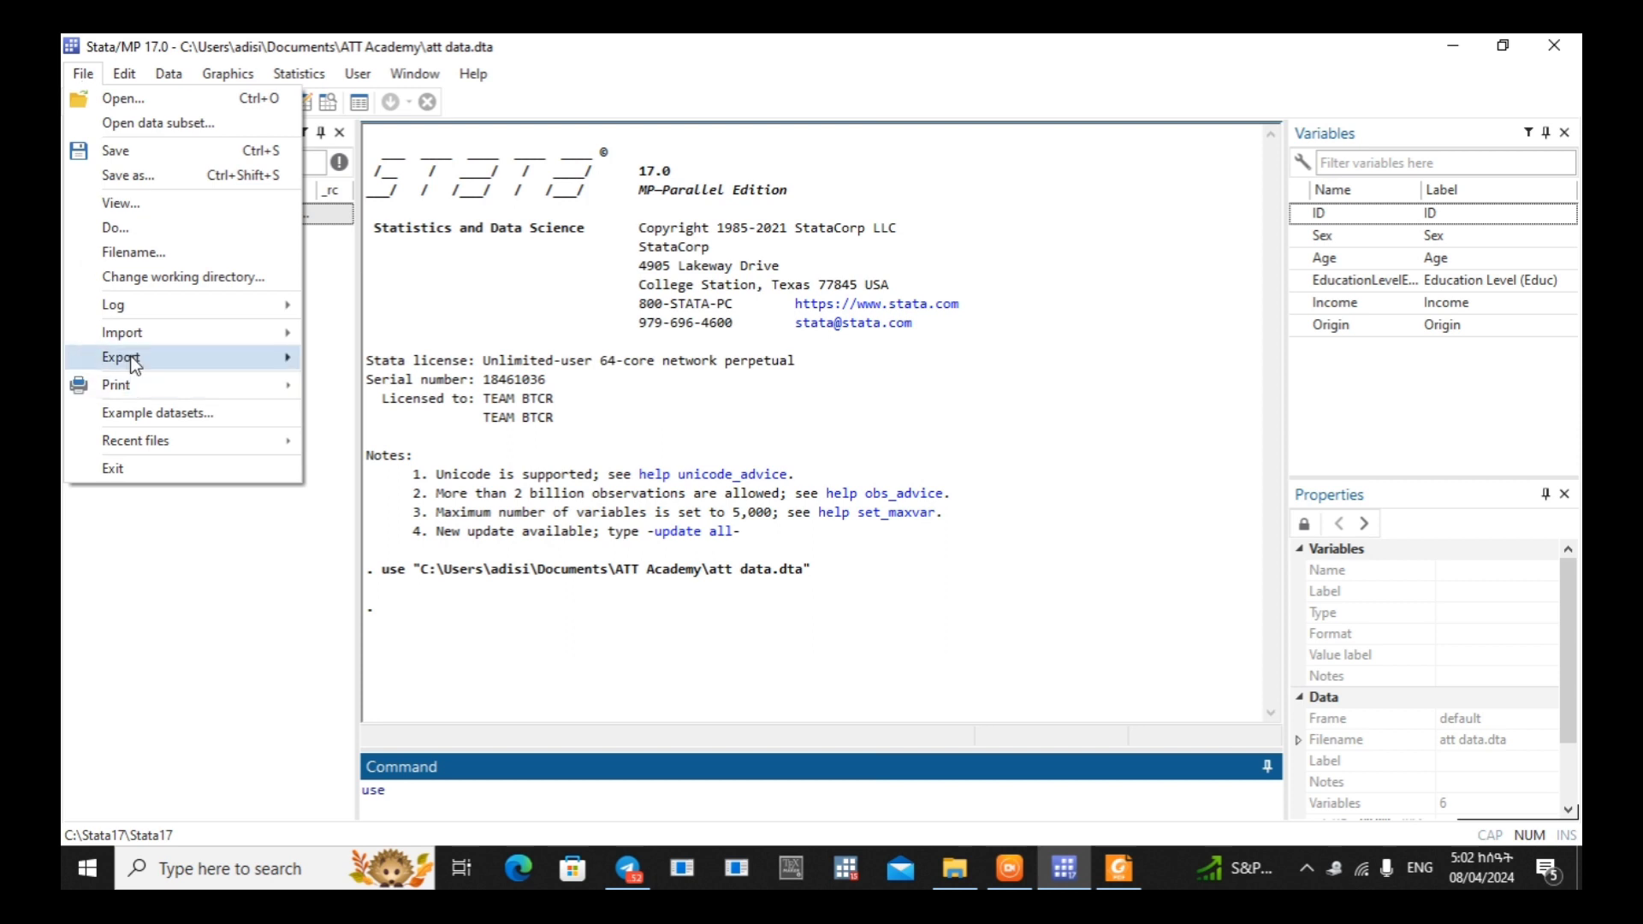
{"action": "left_click", "coordinate": [132, 253]}
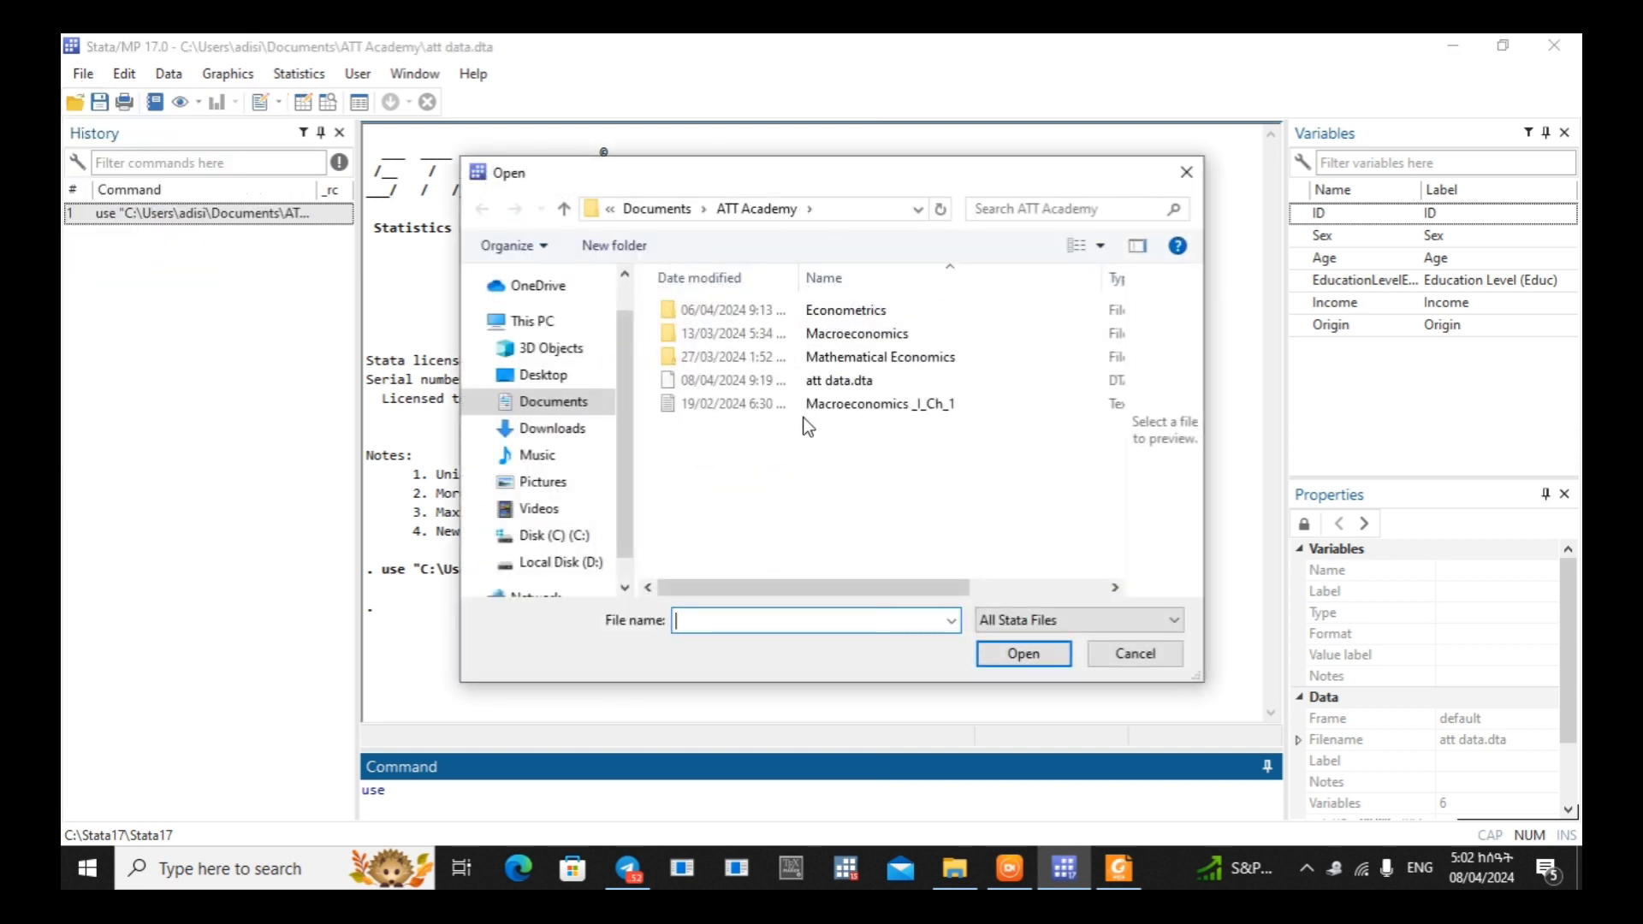
{"action": "left_click", "coordinate": [803, 387]}
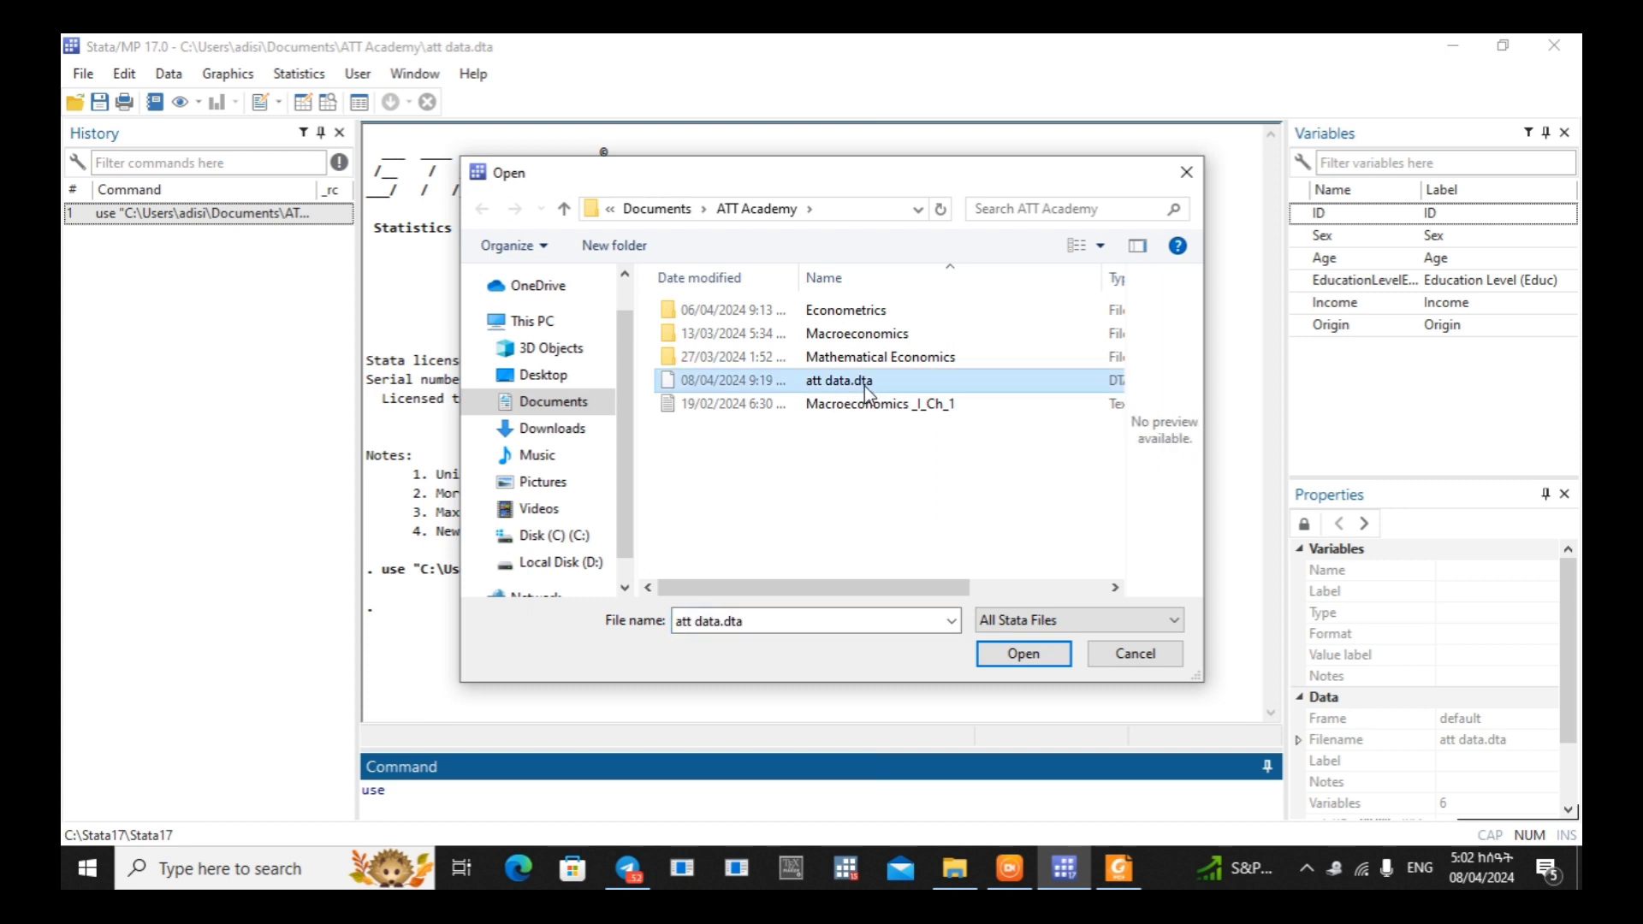
{"action": "left_click", "coordinate": [1024, 653]}
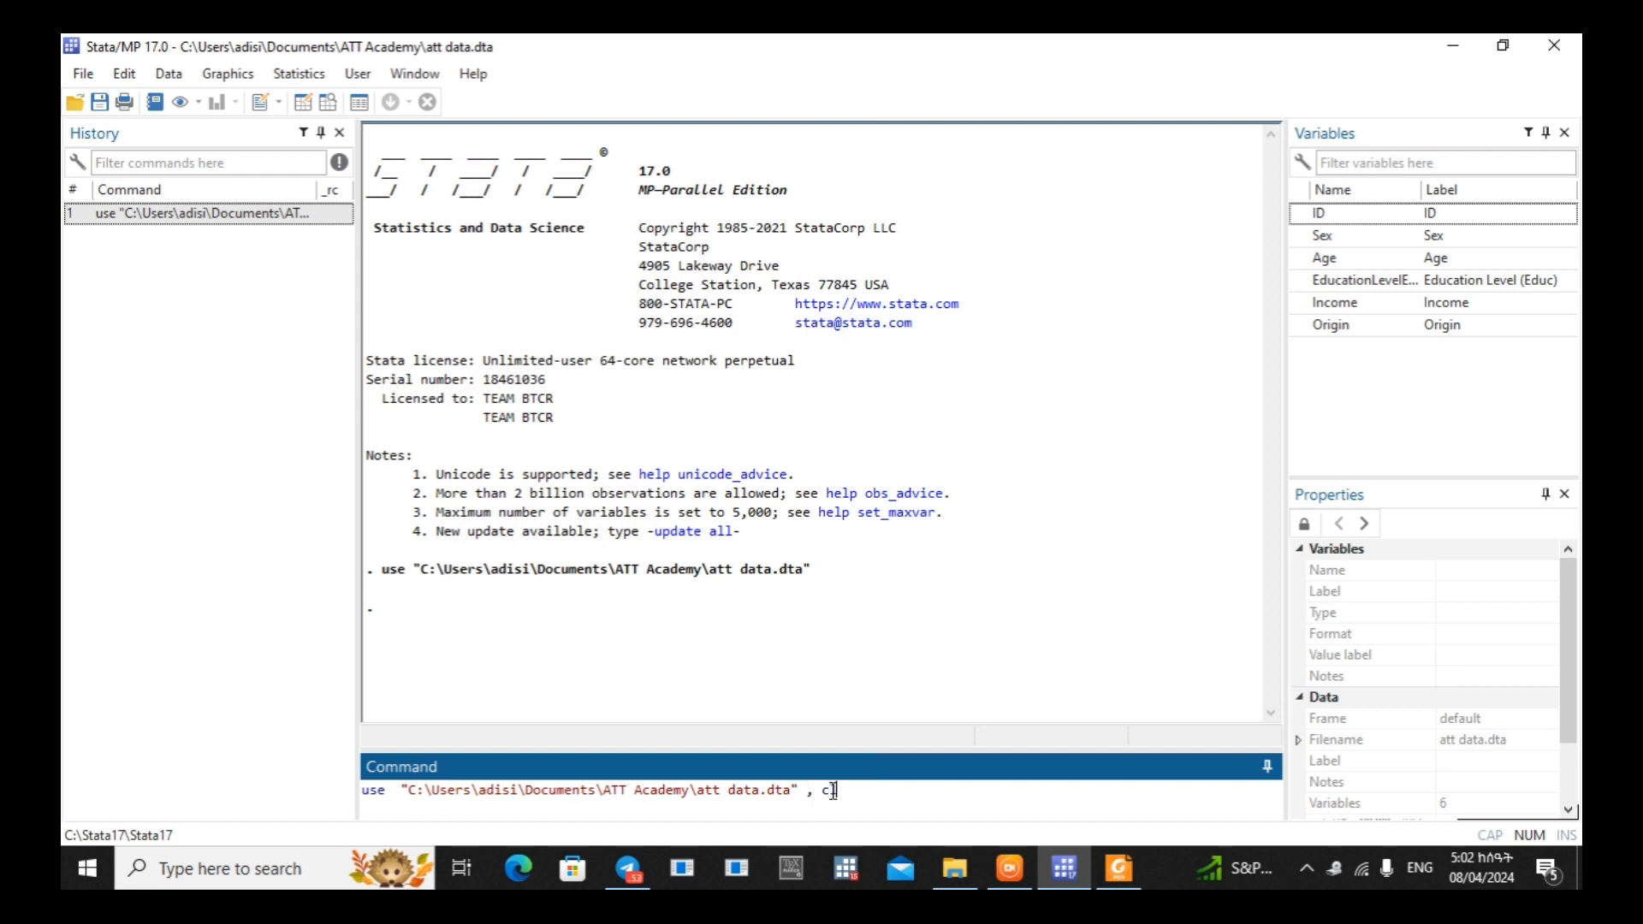
{"action": "key", "text": "Return"}
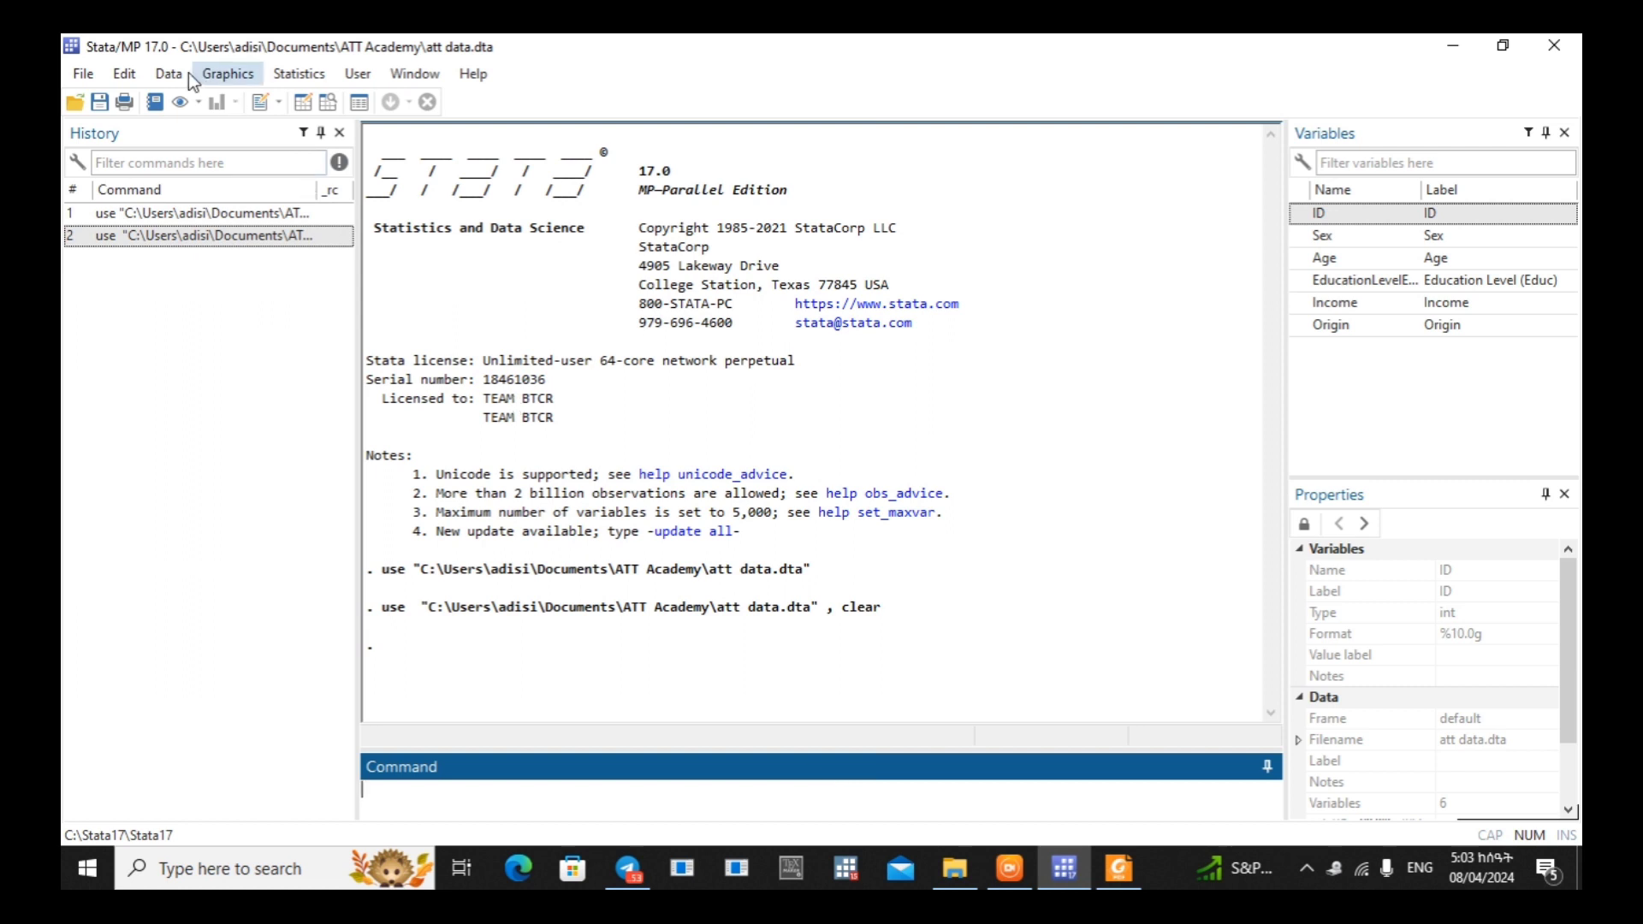
Create a new do-file and start its first line with the use command
{"action": "left_click", "coordinate": [258, 105]}
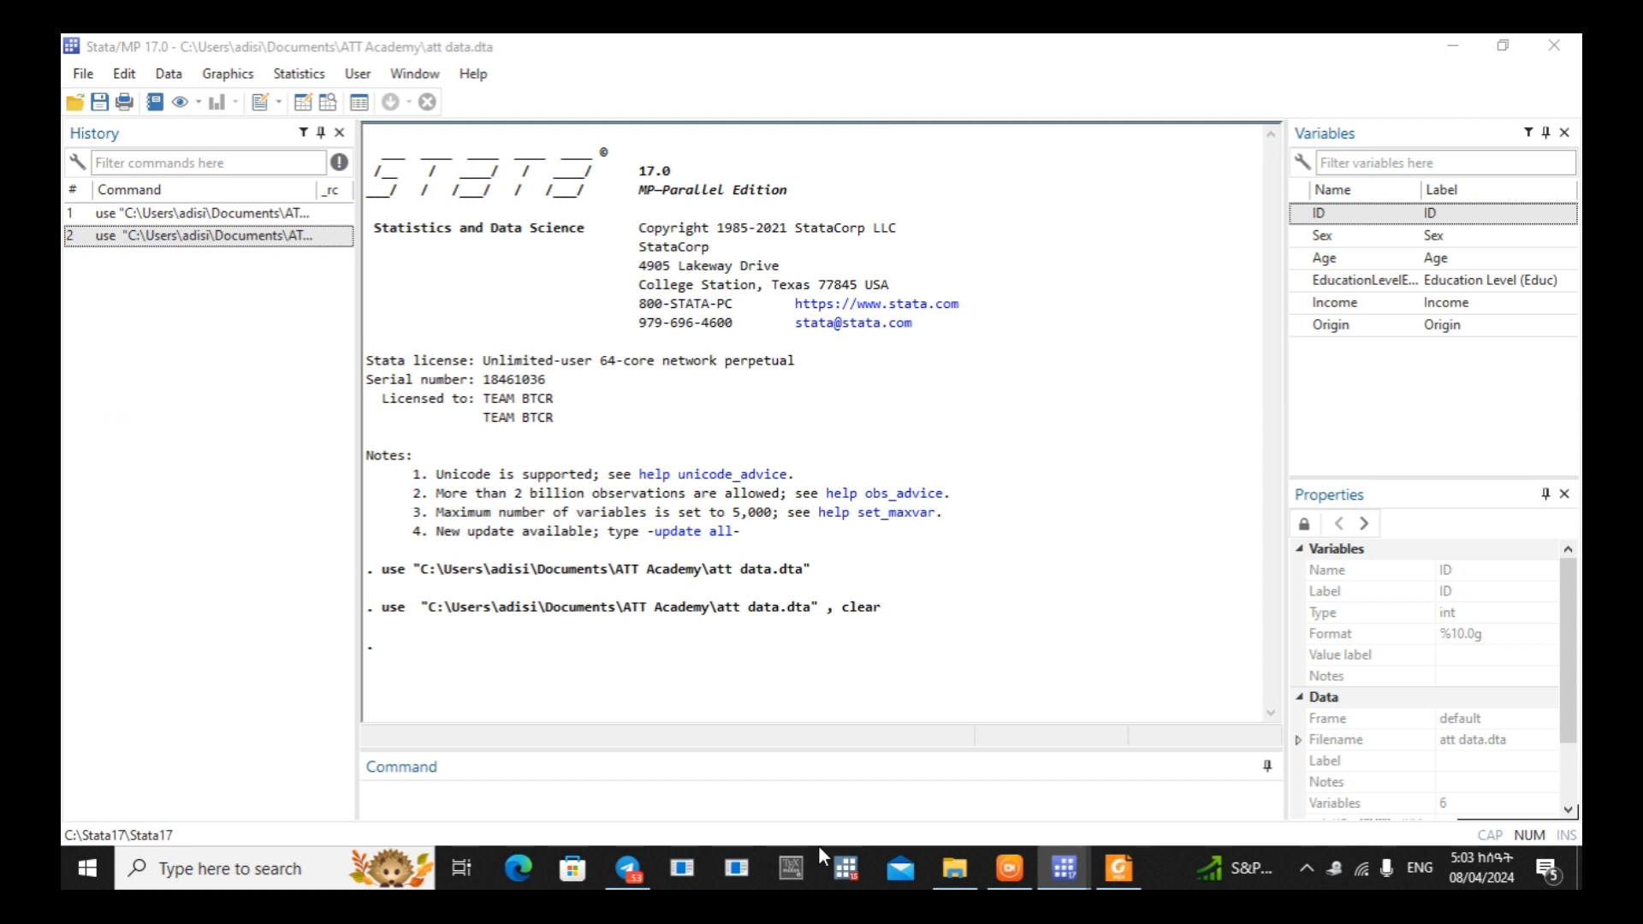
{"action": "mouse_move", "coordinate": [1069, 884]}
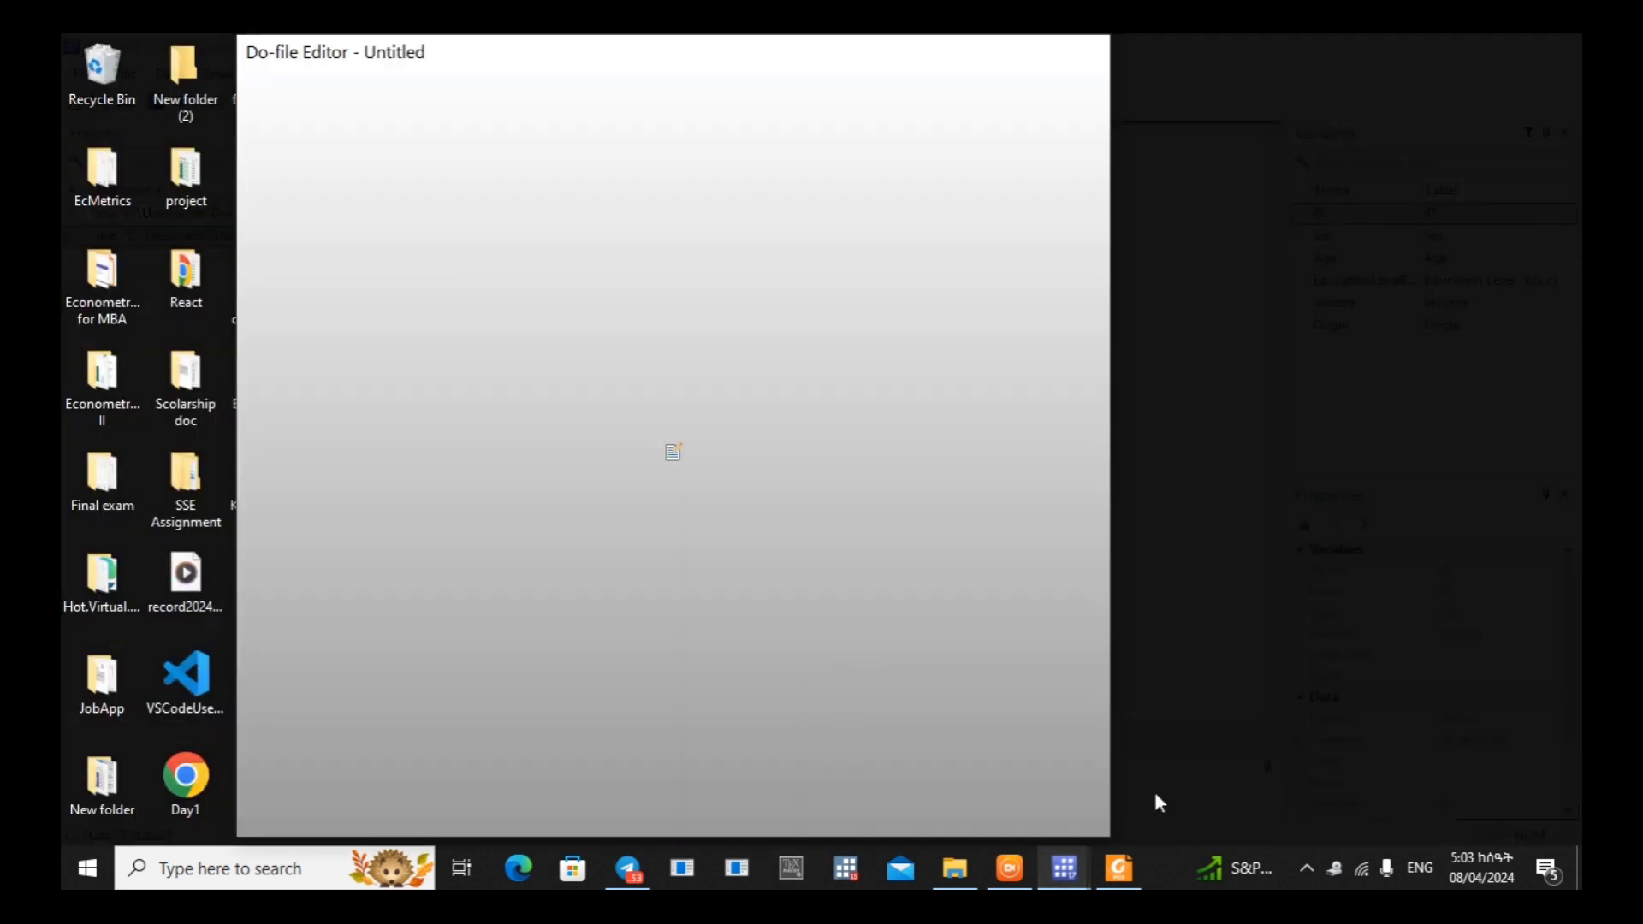
{"action": "left_click", "coordinate": [1154, 794]}
{"action": "type", "text": "use"}
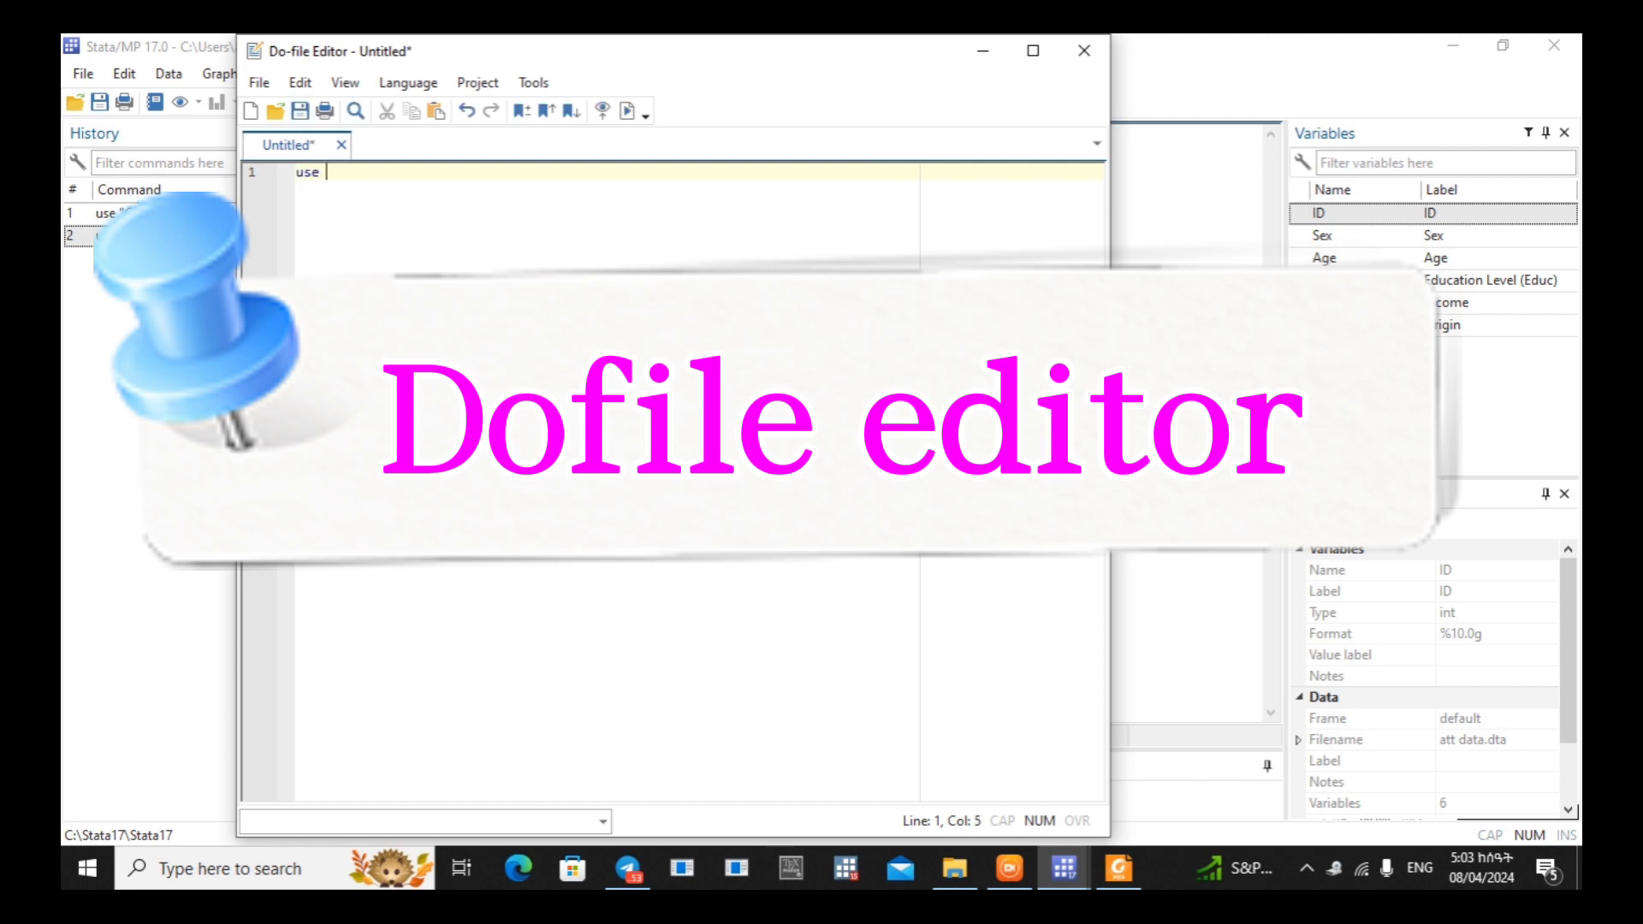
Insert the path of att data.dta from the ATT Academy folder into the main window's command line and copy it
{"action": "left_click", "coordinate": [81, 75]}
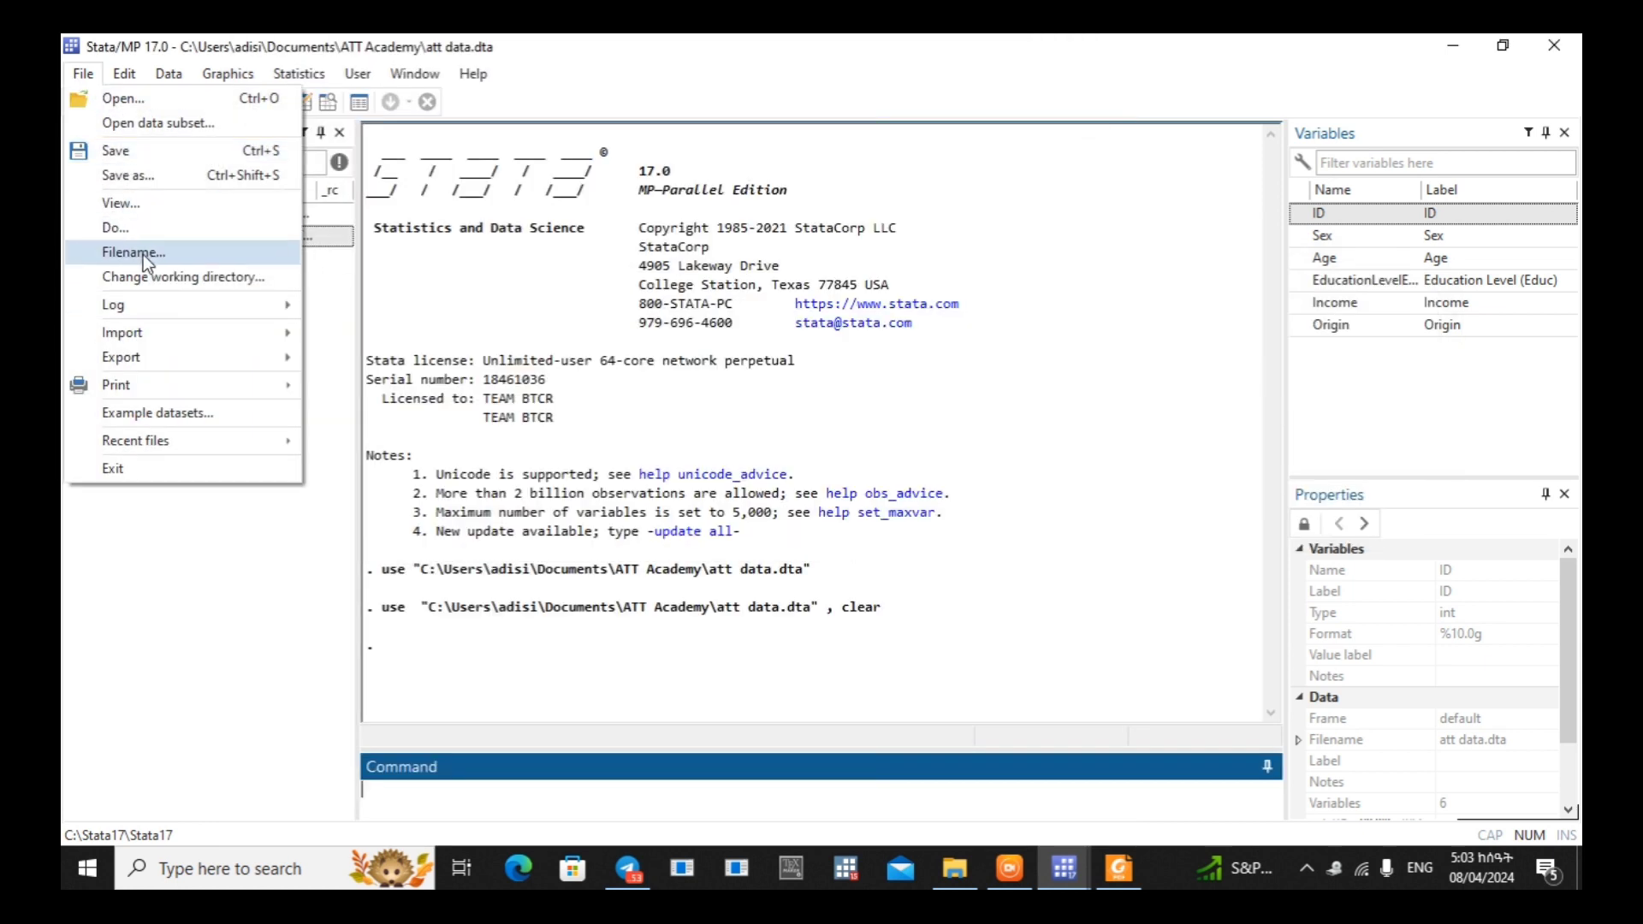
{"action": "left_click", "coordinate": [142, 253]}
{"action": "left_click", "coordinate": [743, 383]}
{"action": "left_click", "coordinate": [1024, 653]}
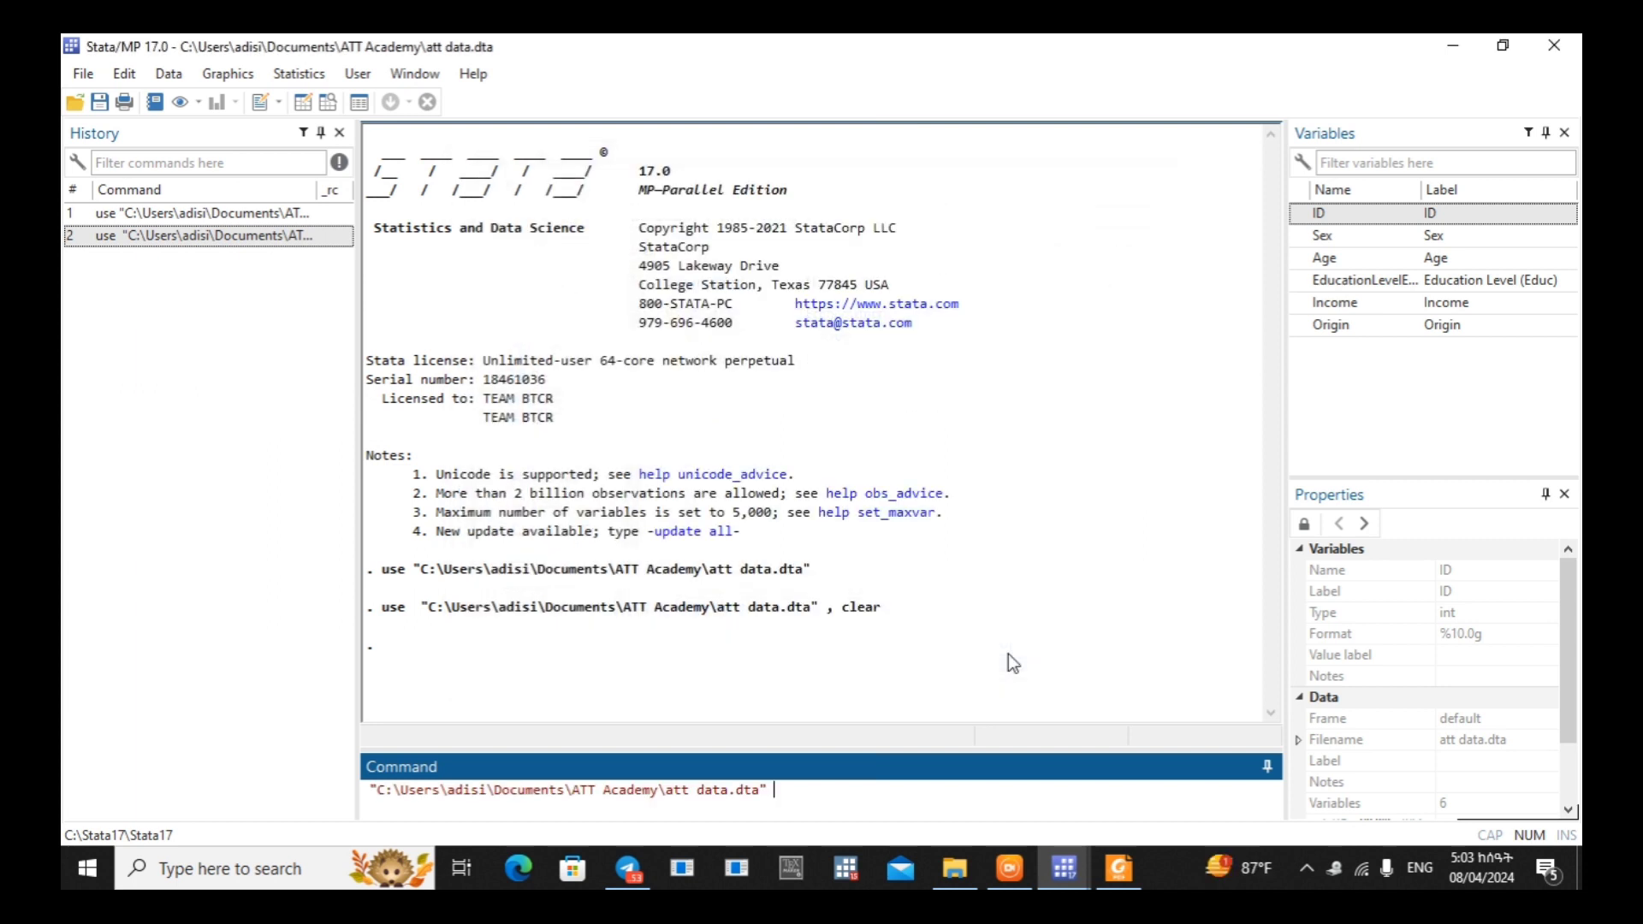
{"action": "left_click_drag", "start_coordinate": [366, 787], "coordinate": [778, 794]}
{"action": "key", "text": "ctrl+c"}
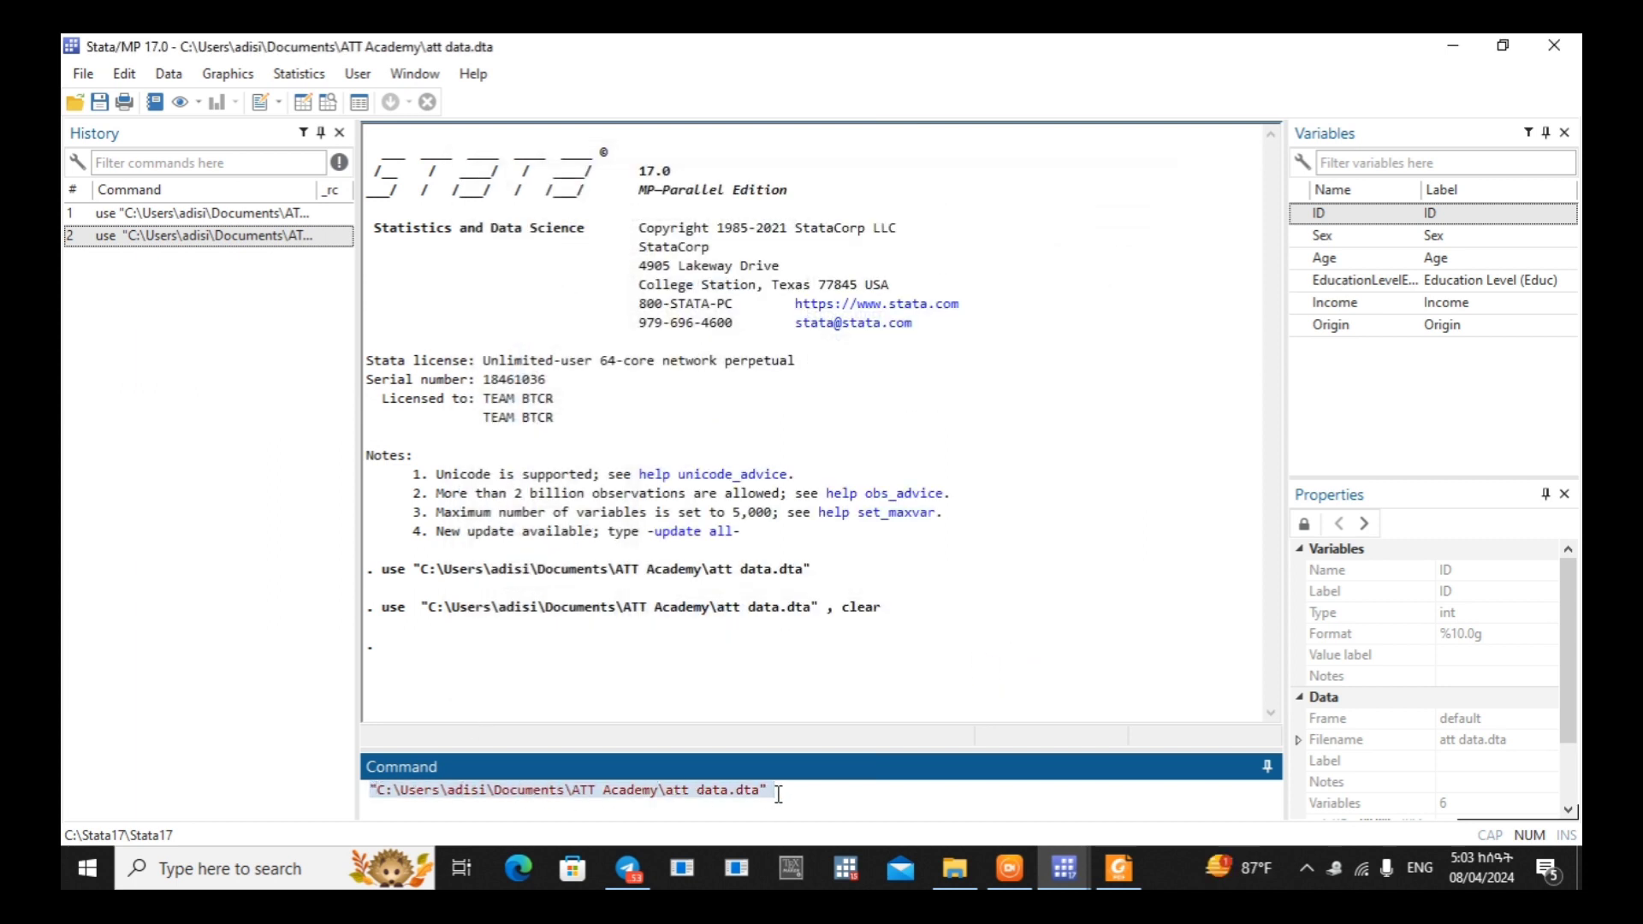
Complete the do-file's use line with the copied path and ", clear", and run the do-file
{"action": "mouse_move", "coordinate": [1061, 871]}
{"action": "left_click", "coordinate": [1145, 803]}
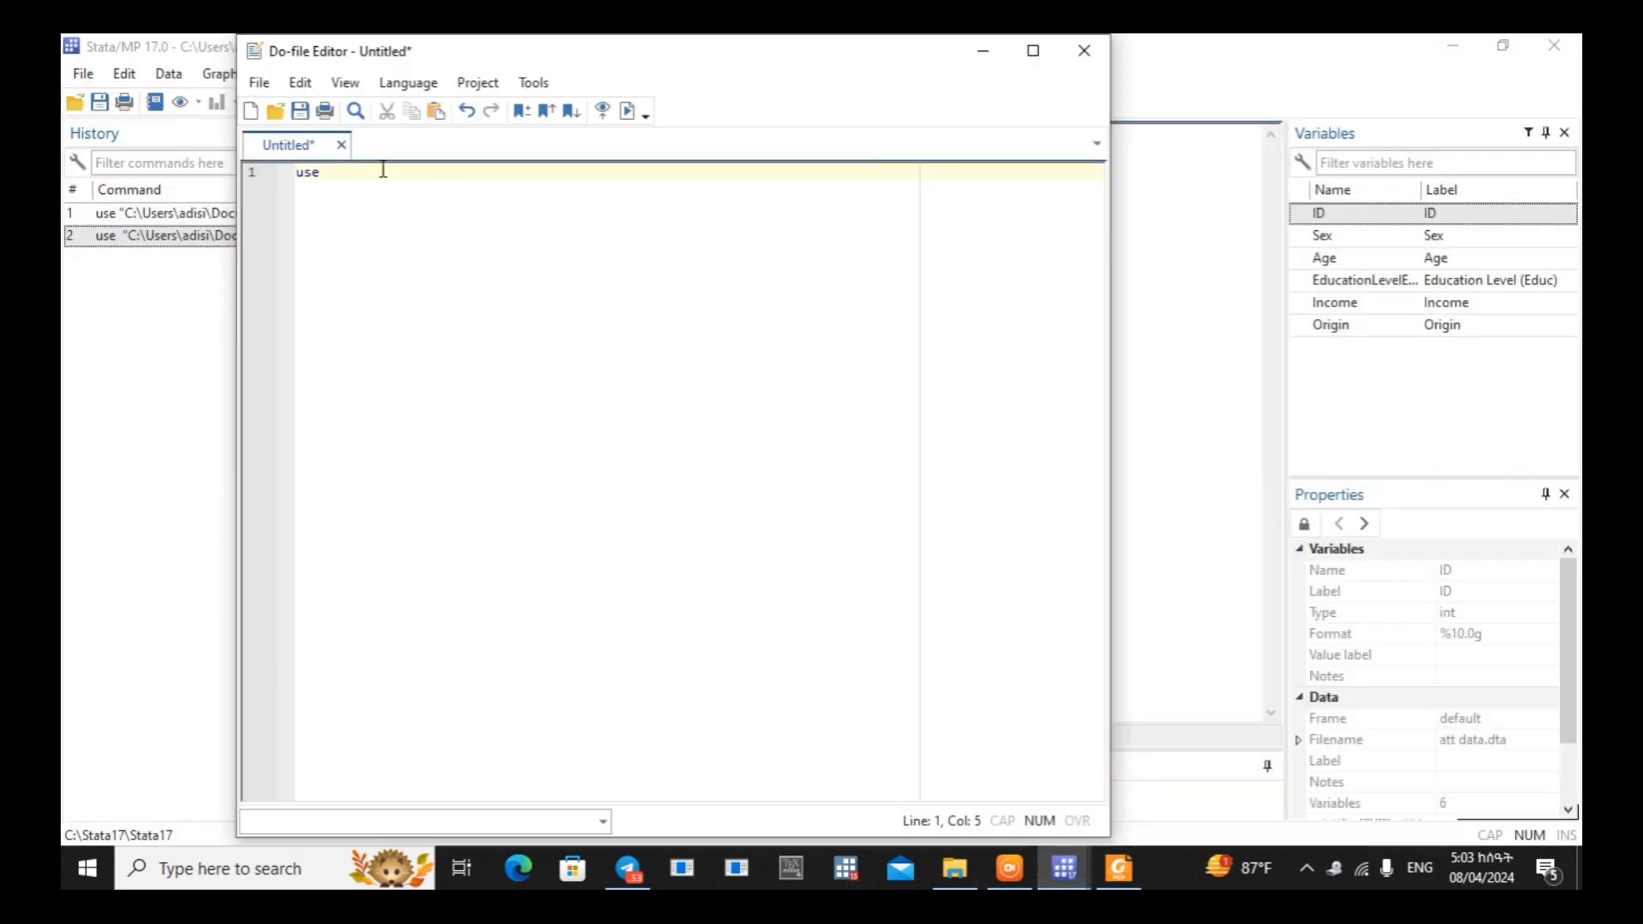
{"action": "key", "text": "ctrl+v"}
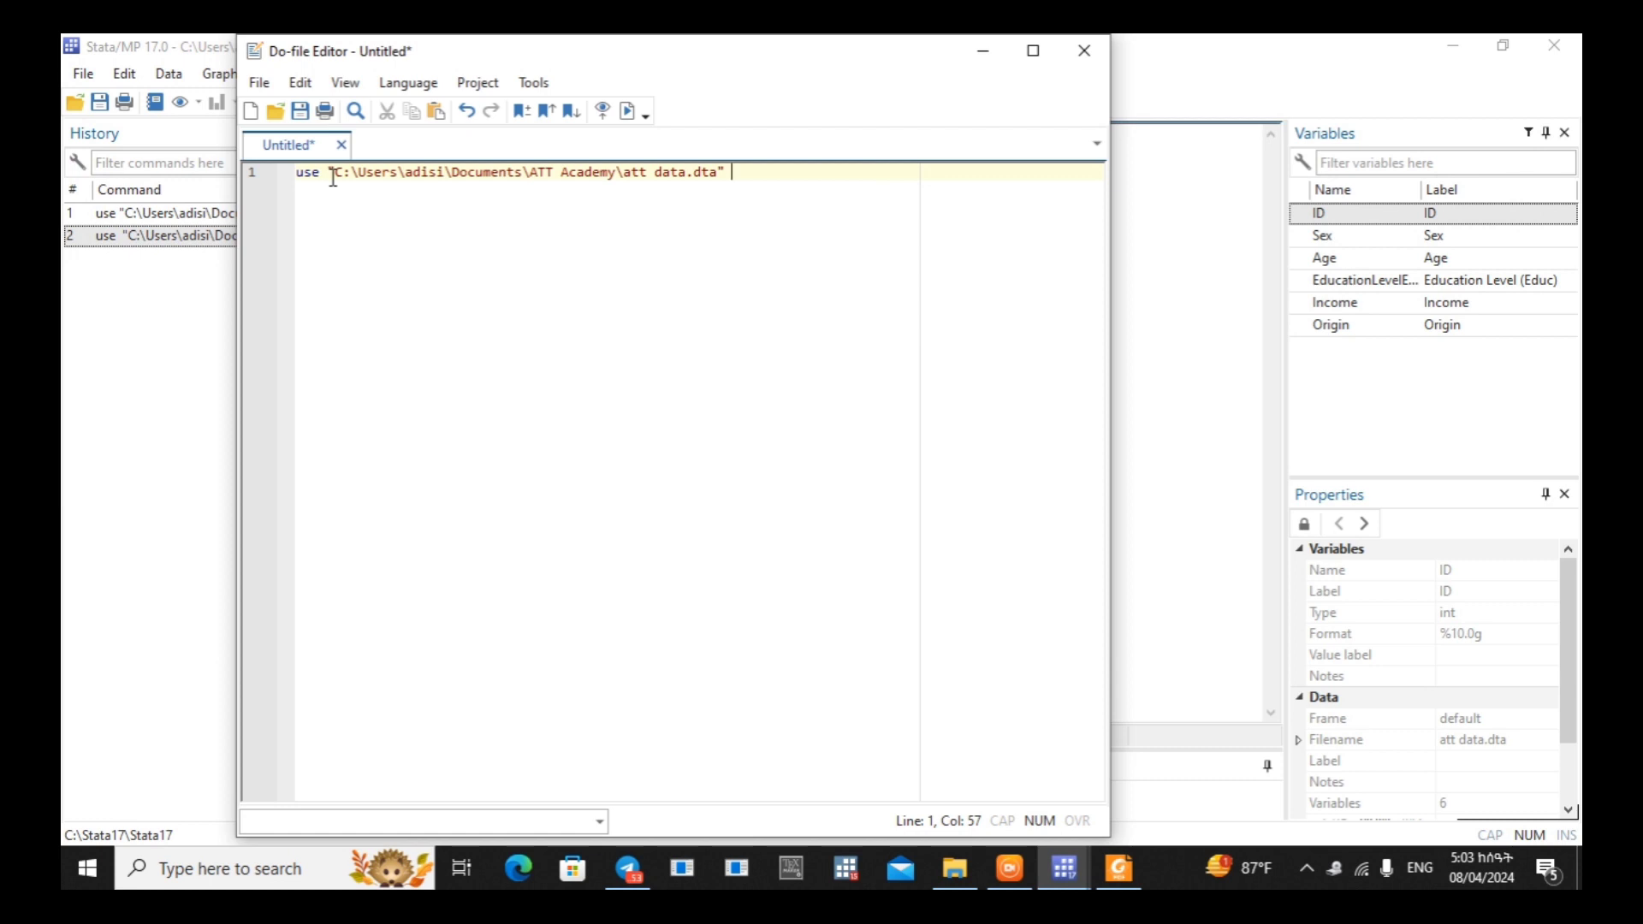
{"action": "type", "text": ", clear"}
{"action": "left_click", "coordinate": [629, 113]}
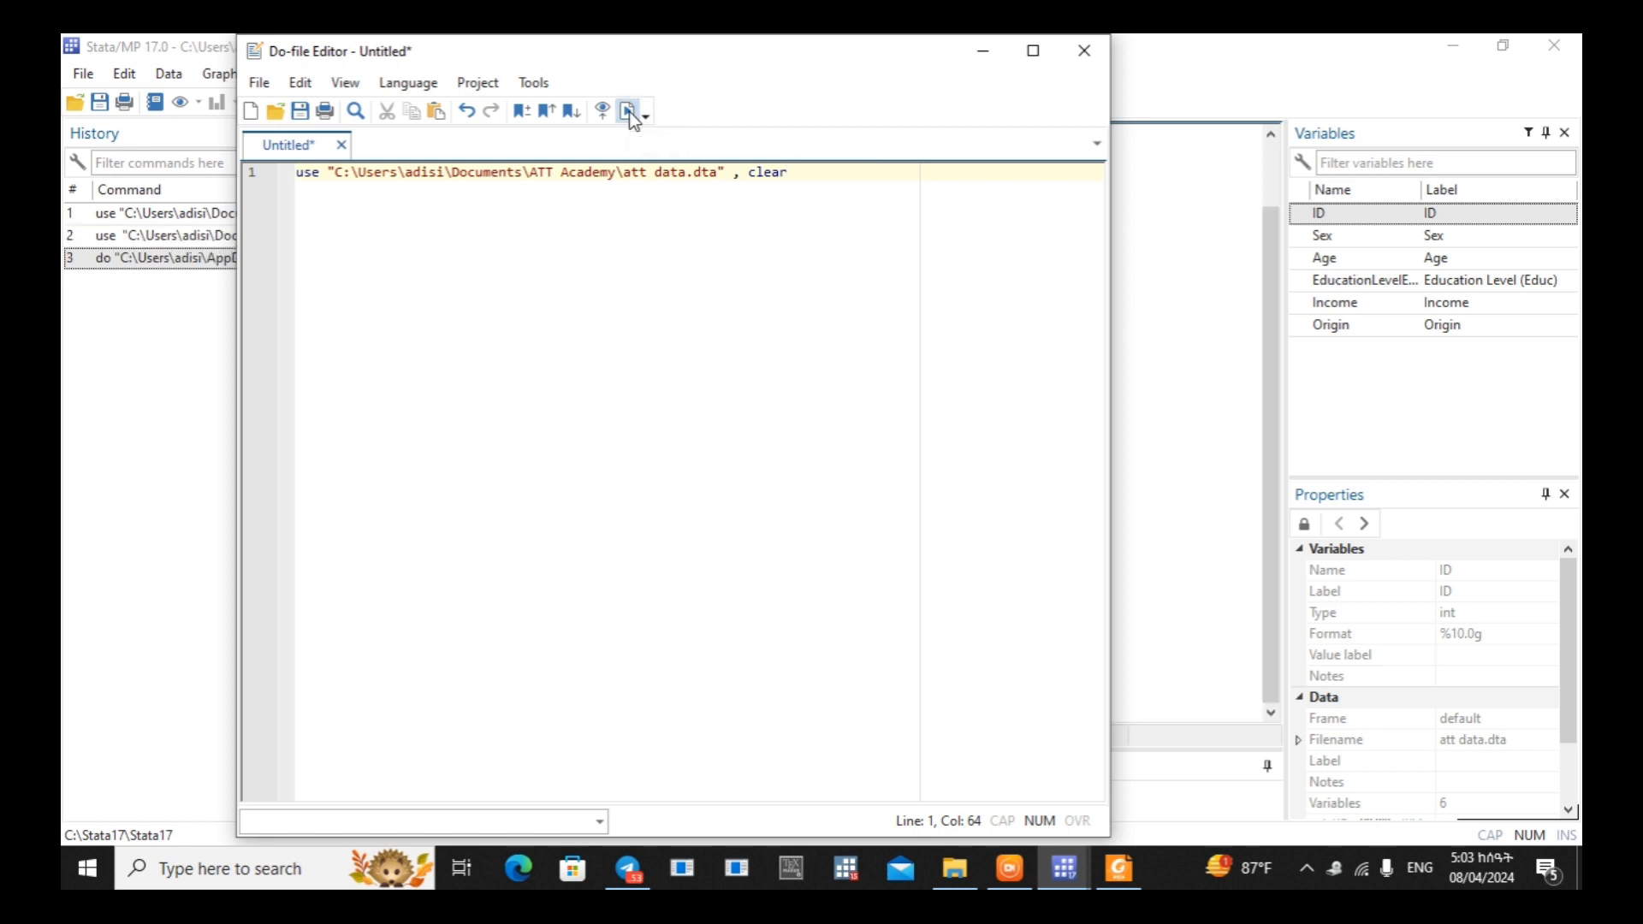
{"action": "left_click", "coordinate": [982, 51]}
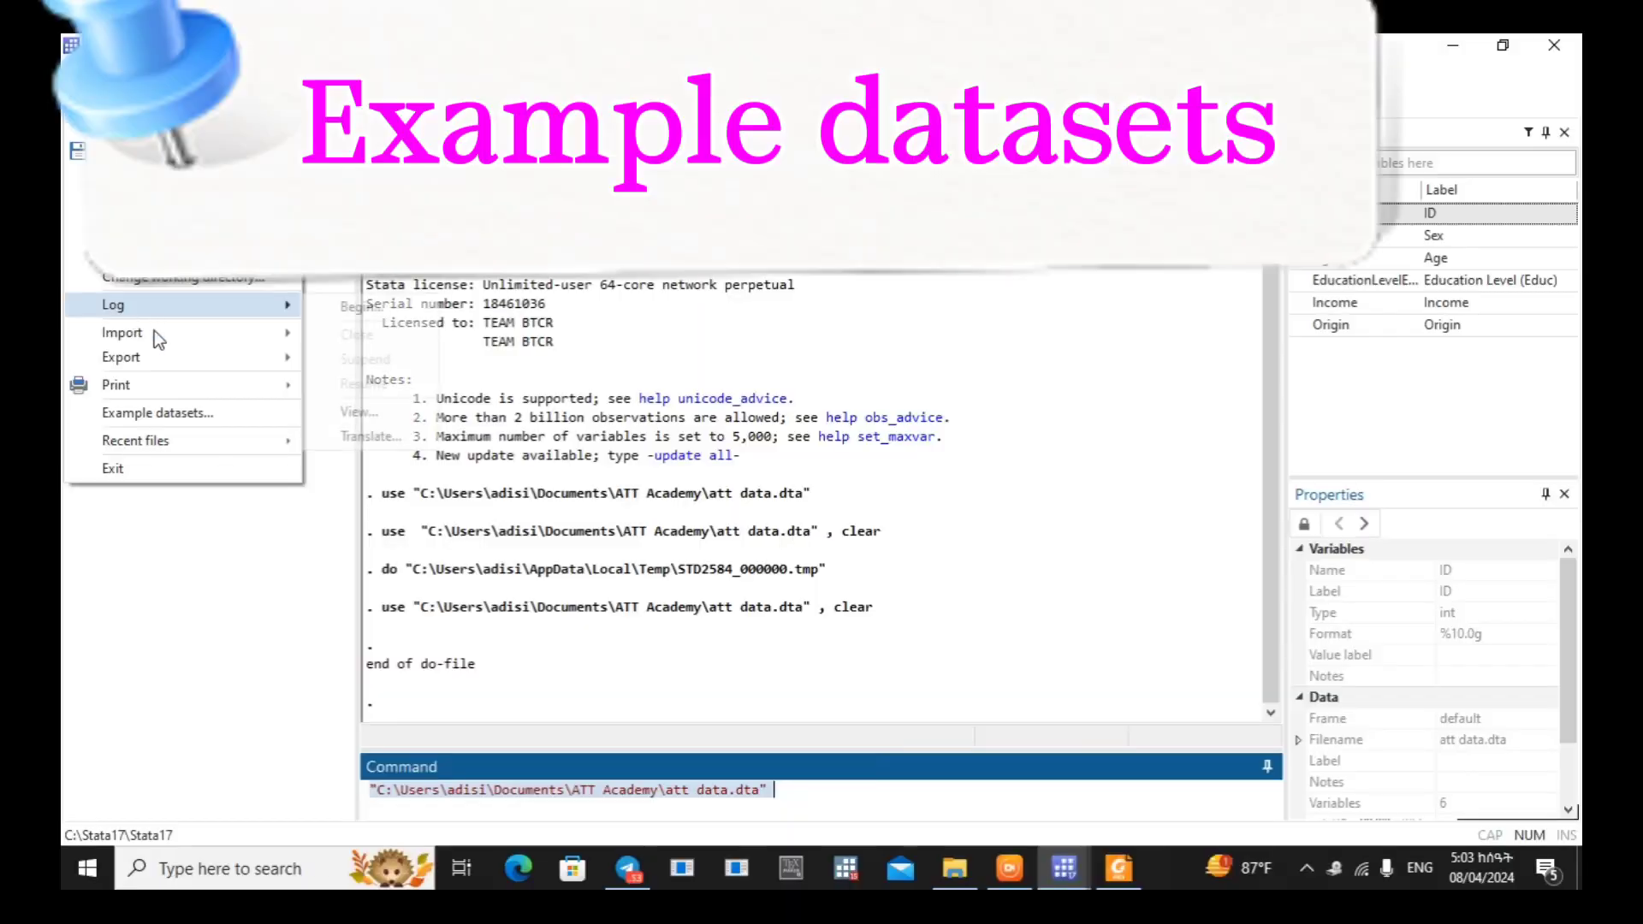
Load auto.dta from the list of example datasets installed with Stata
{"action": "left_click", "coordinate": [163, 412]}
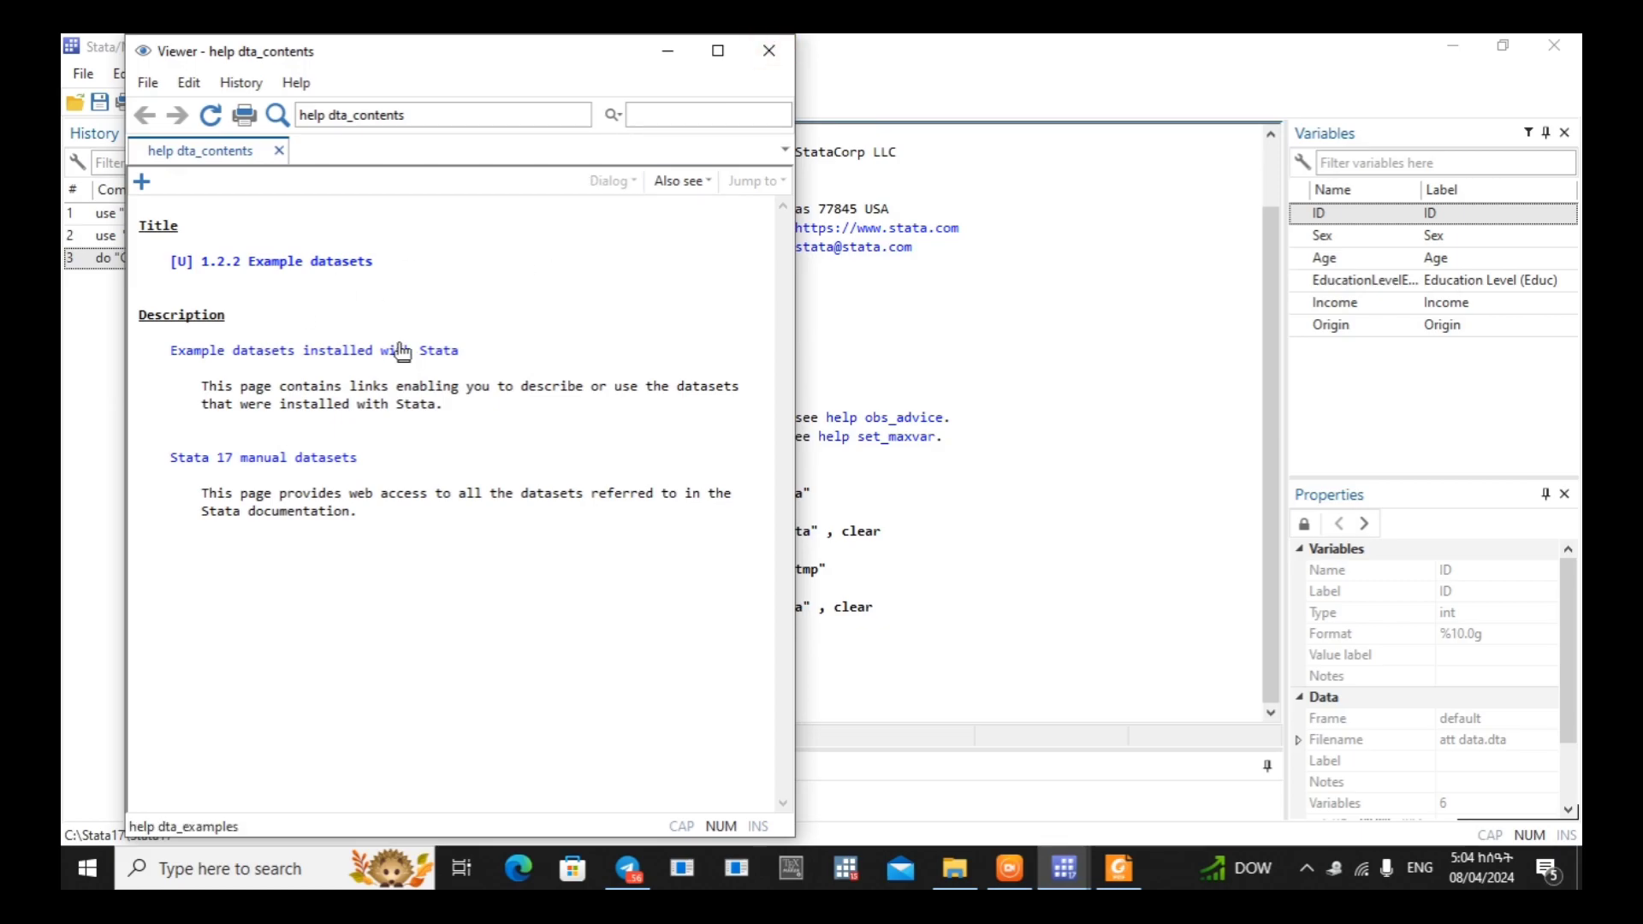
{"action": "left_click", "coordinate": [388, 361]}
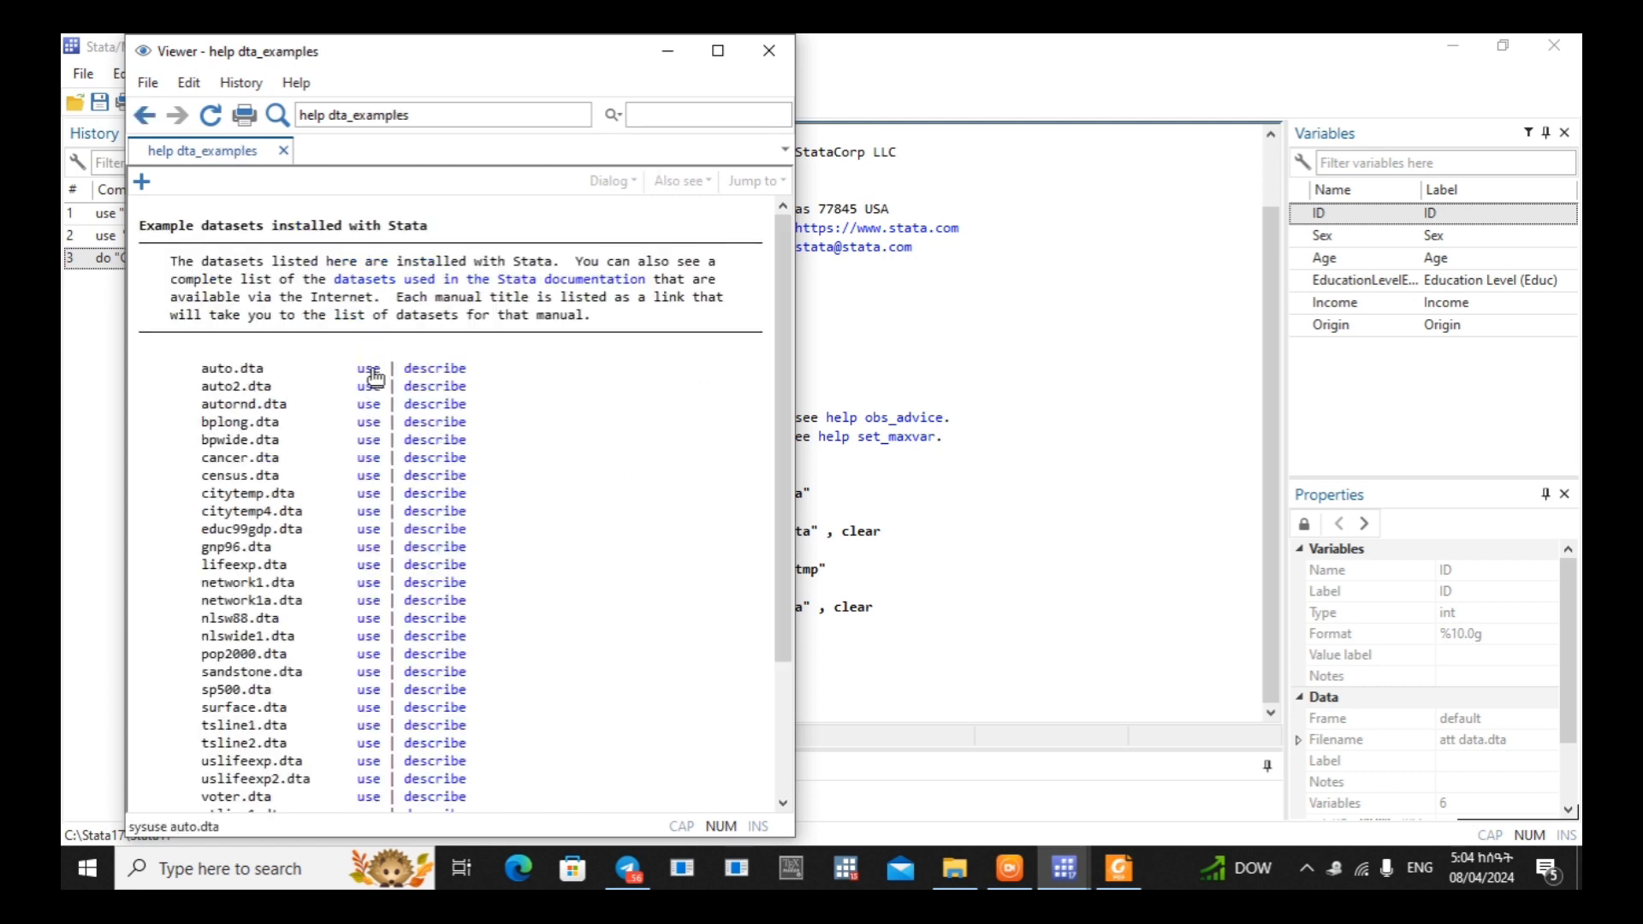
{"action": "left_click", "coordinate": [370, 375]}
{"action": "left_click", "coordinate": [668, 50]}
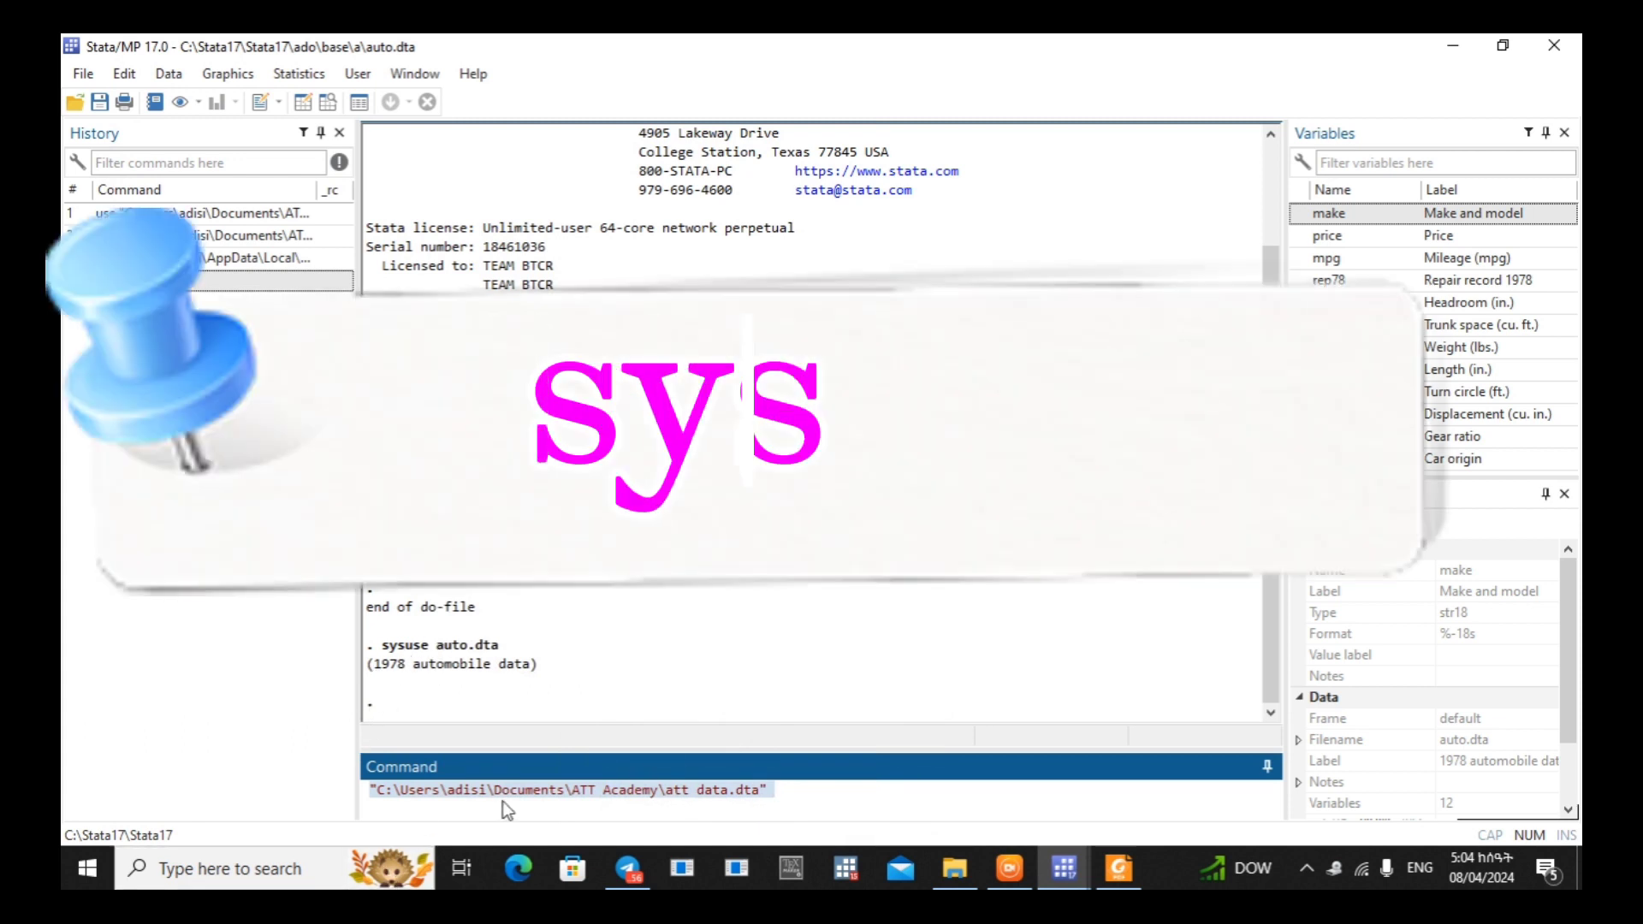
Replace the leftover path in the command line with sysuse auto.dta and run it
{"action": "key", "text": "BackSpace"}
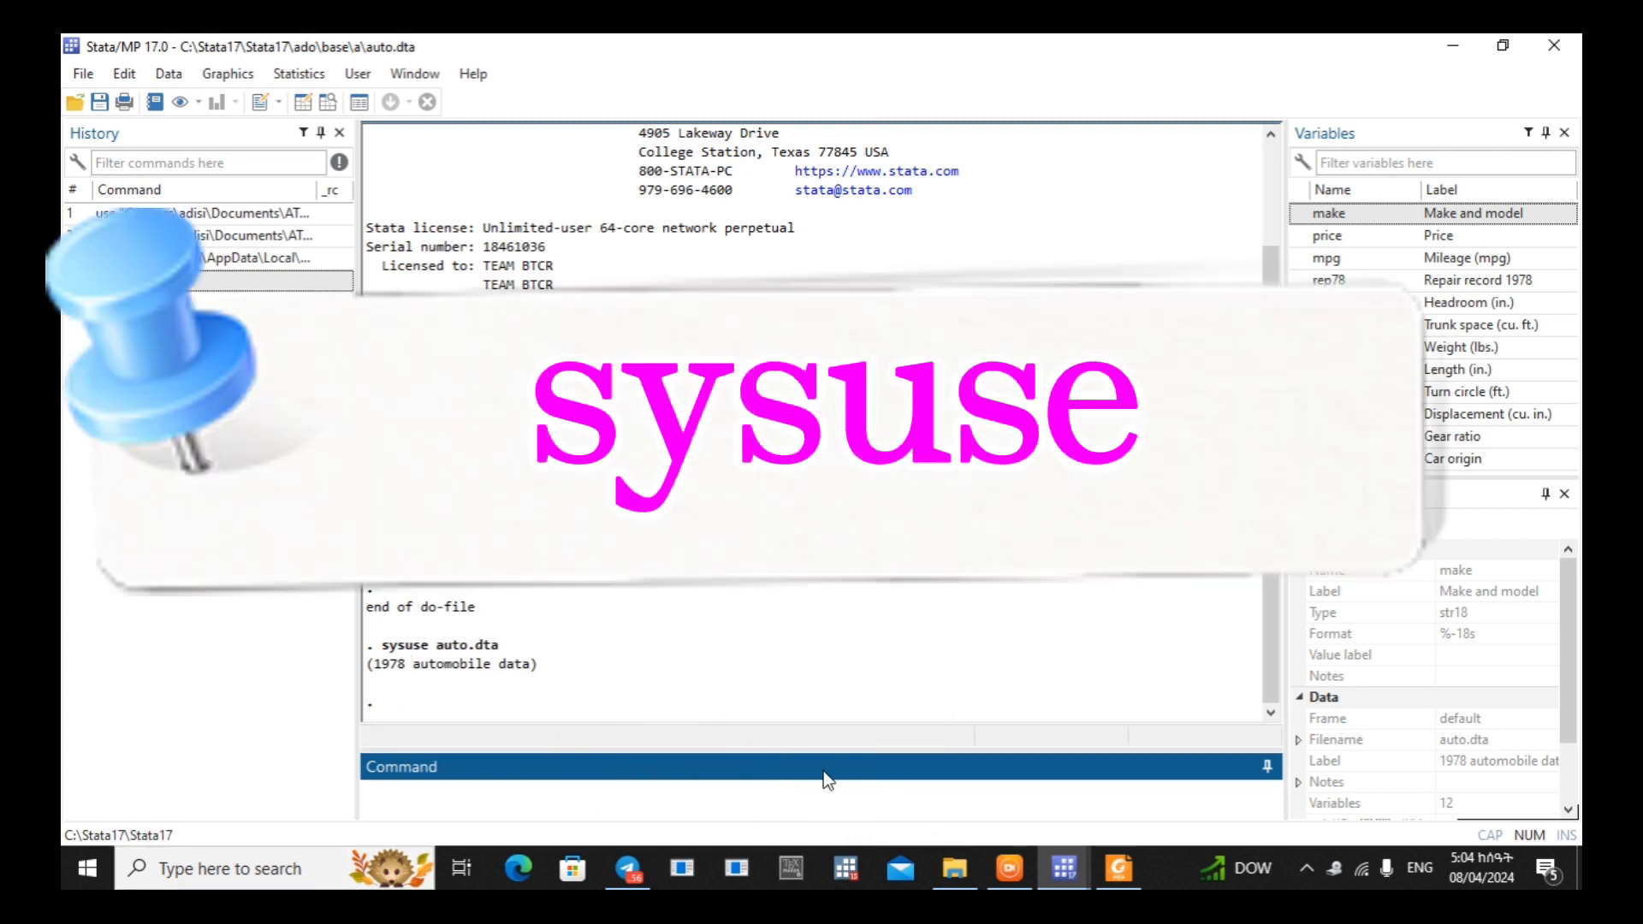
{"action": "type", "text": "sysuse auto.dta"}
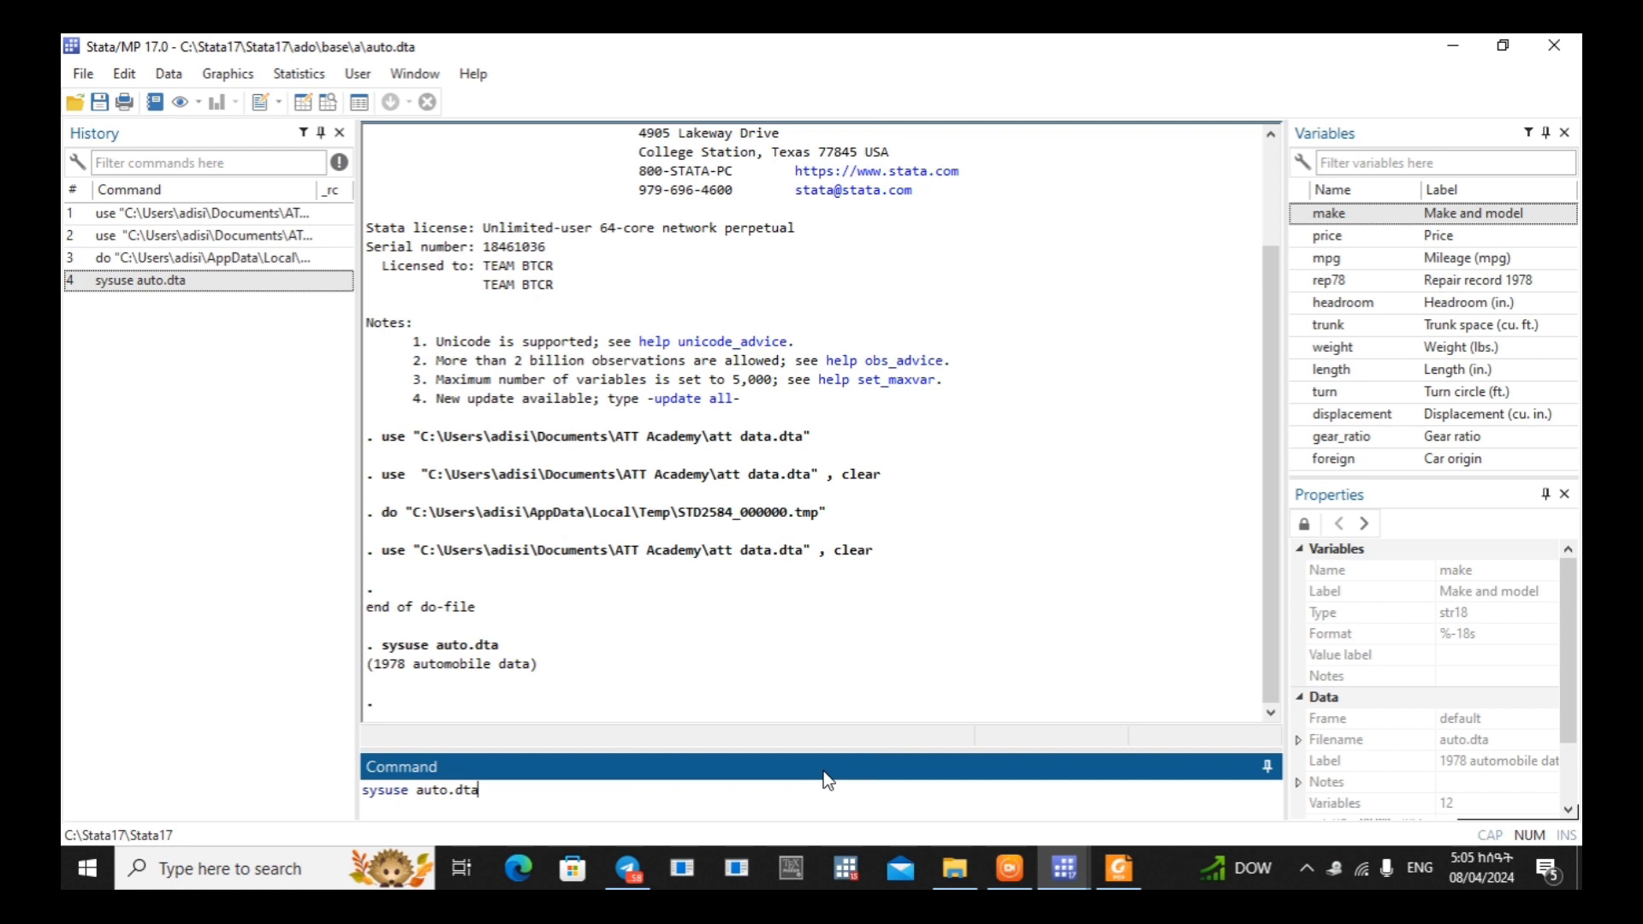
{"action": "key", "text": "Return"}
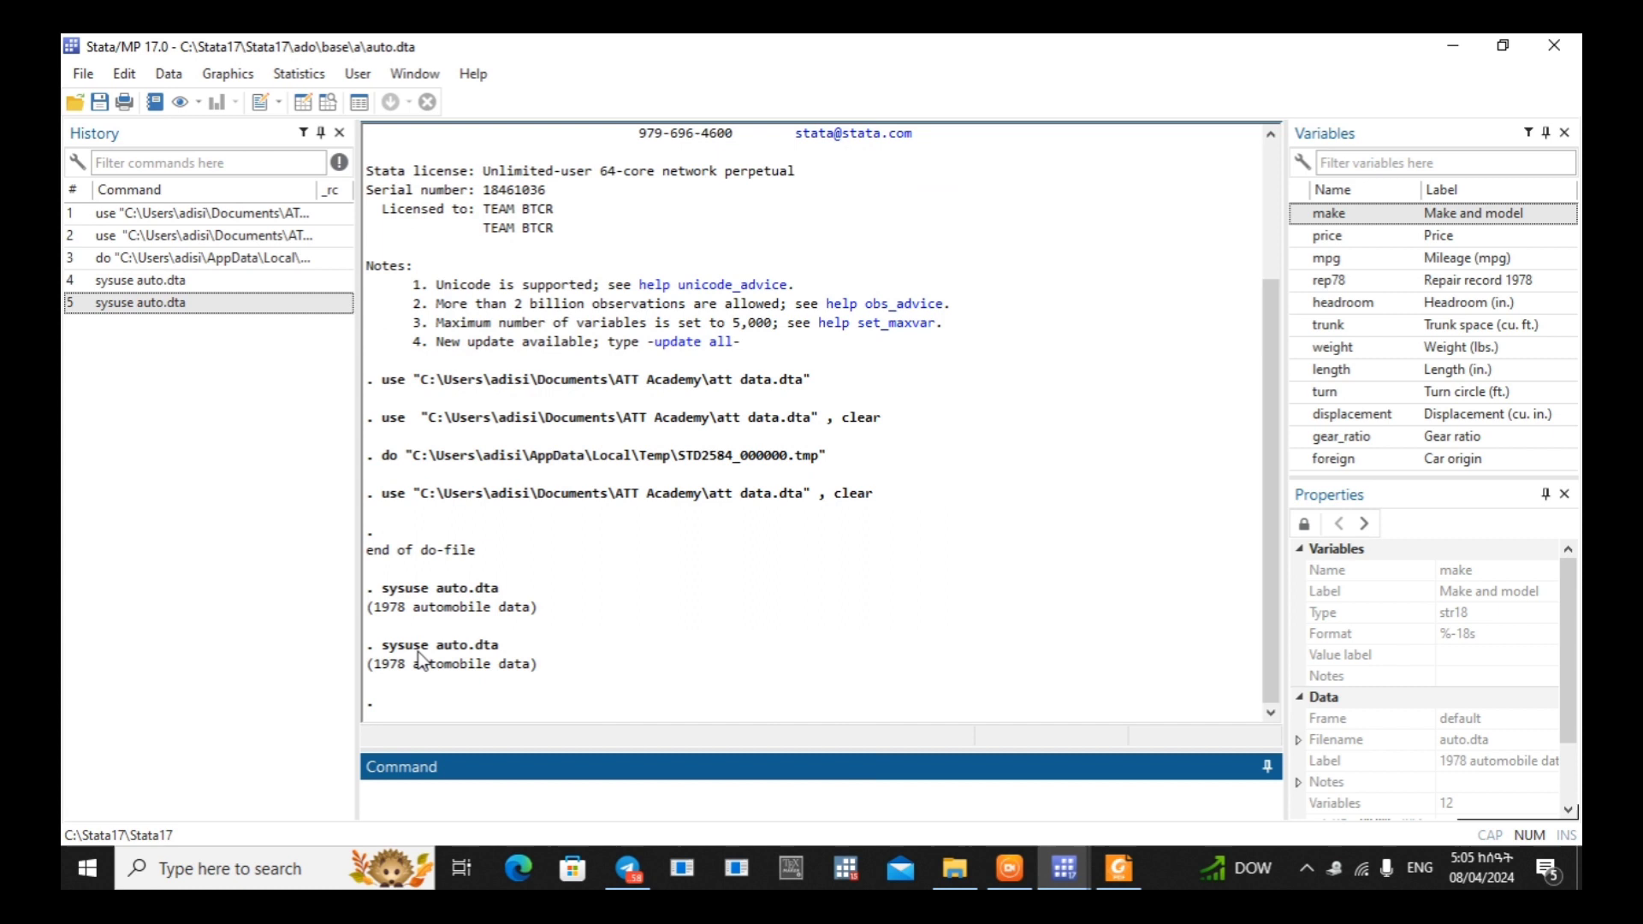
Add sysuse auto.dta as the second line of the existing do-file, below the use command
{"action": "left_click", "coordinate": [259, 102]}
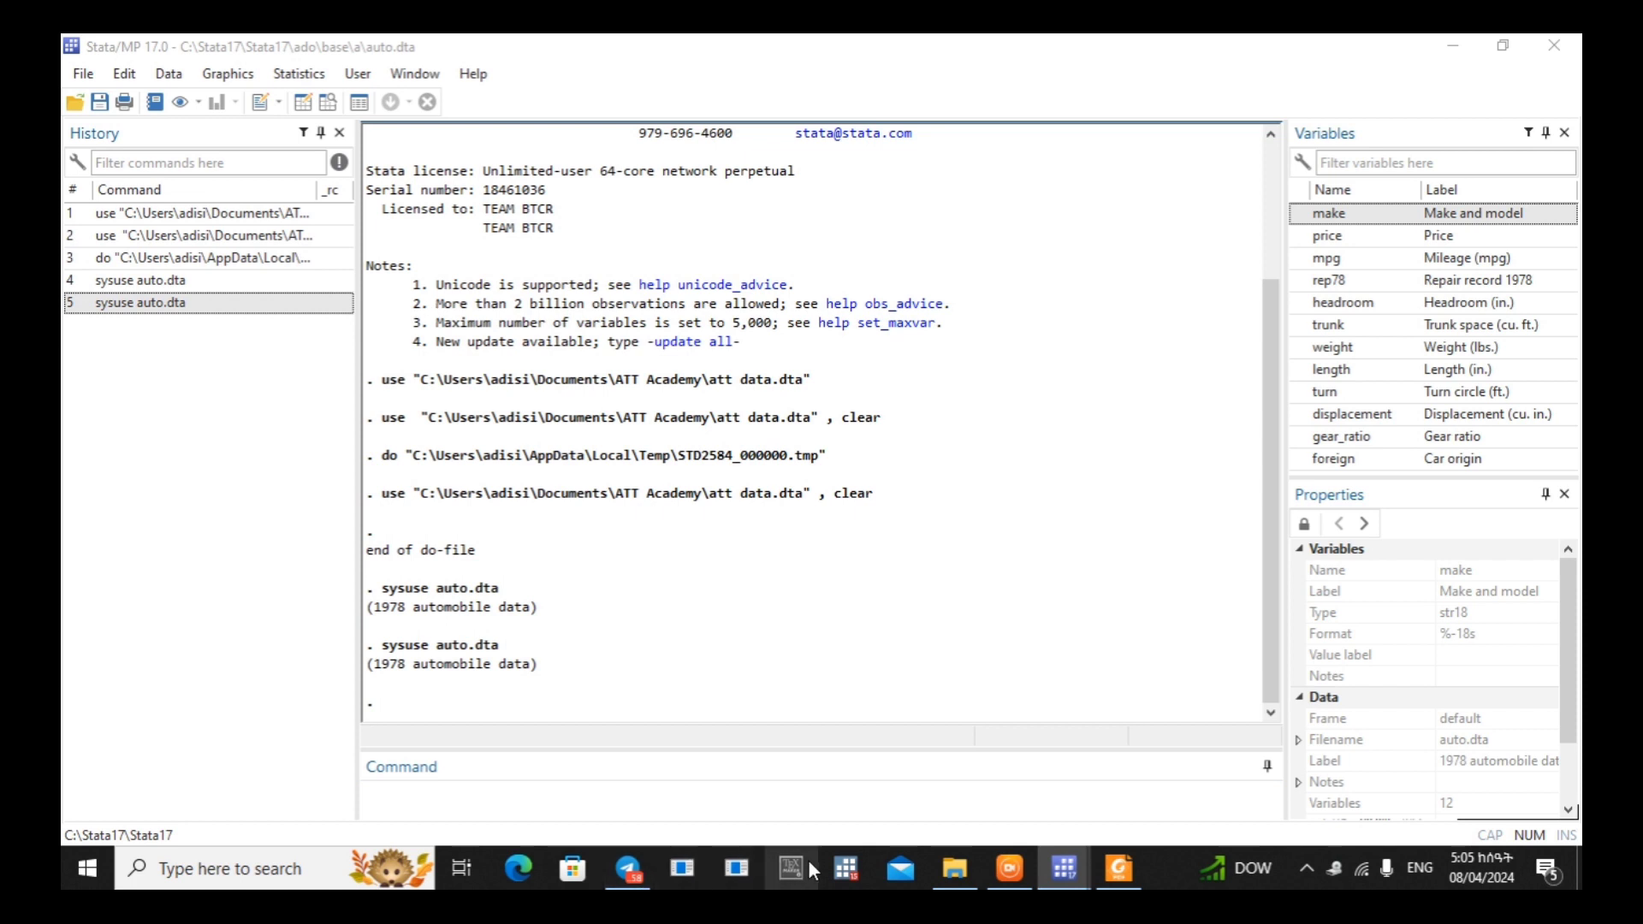
{"action": "mouse_move", "coordinate": [1066, 872]}
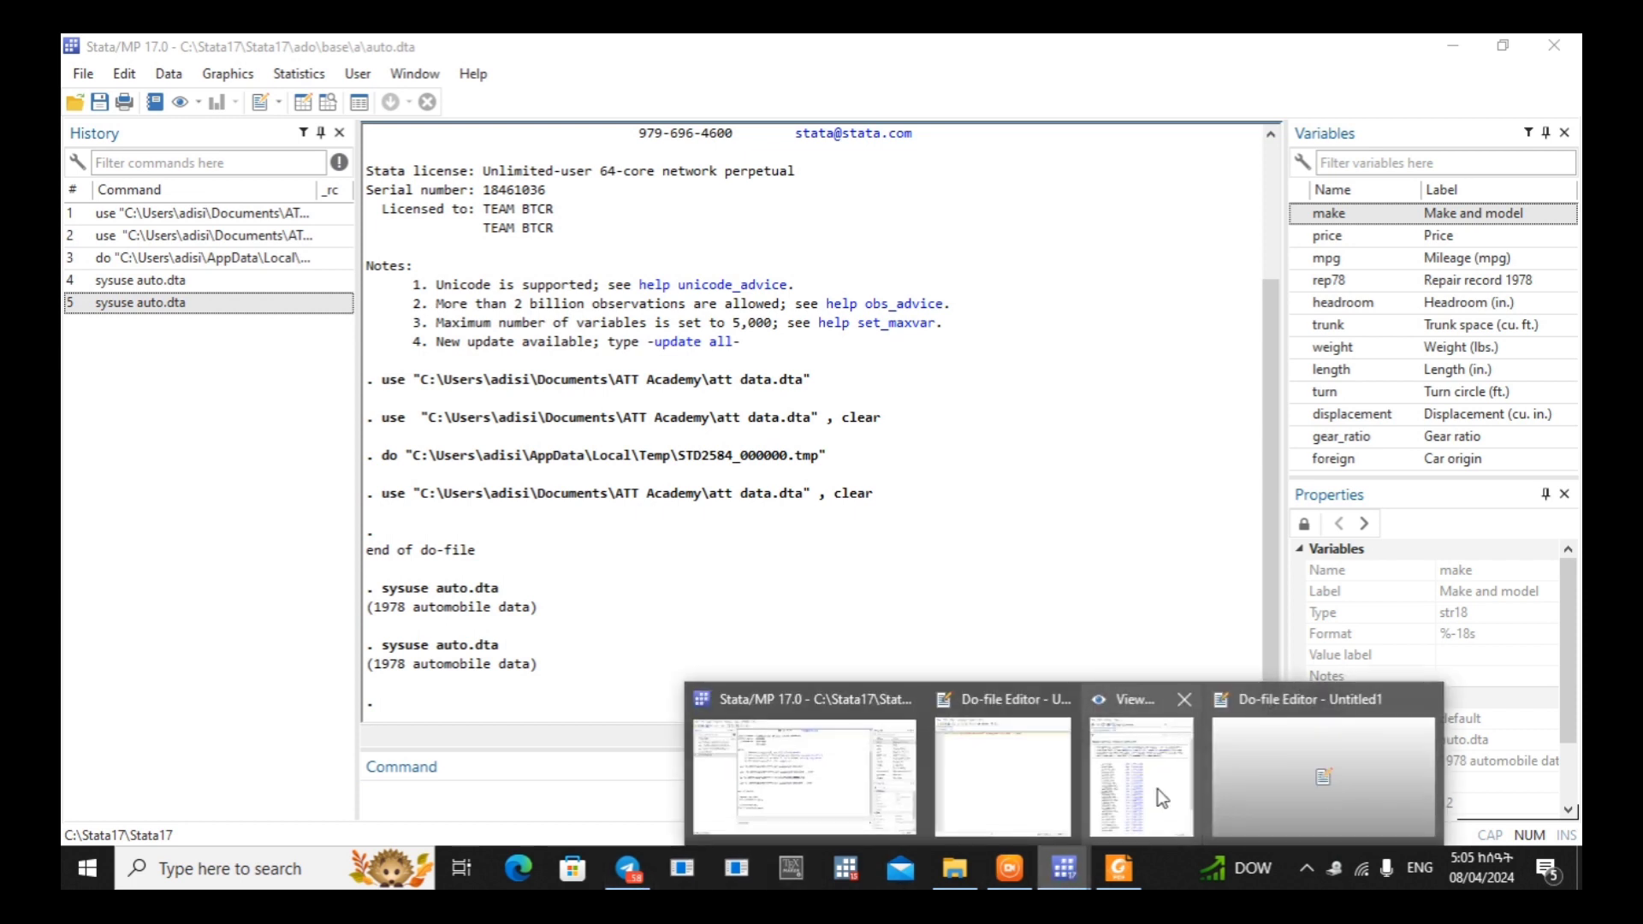
{"action": "left_click", "coordinate": [1002, 774]}
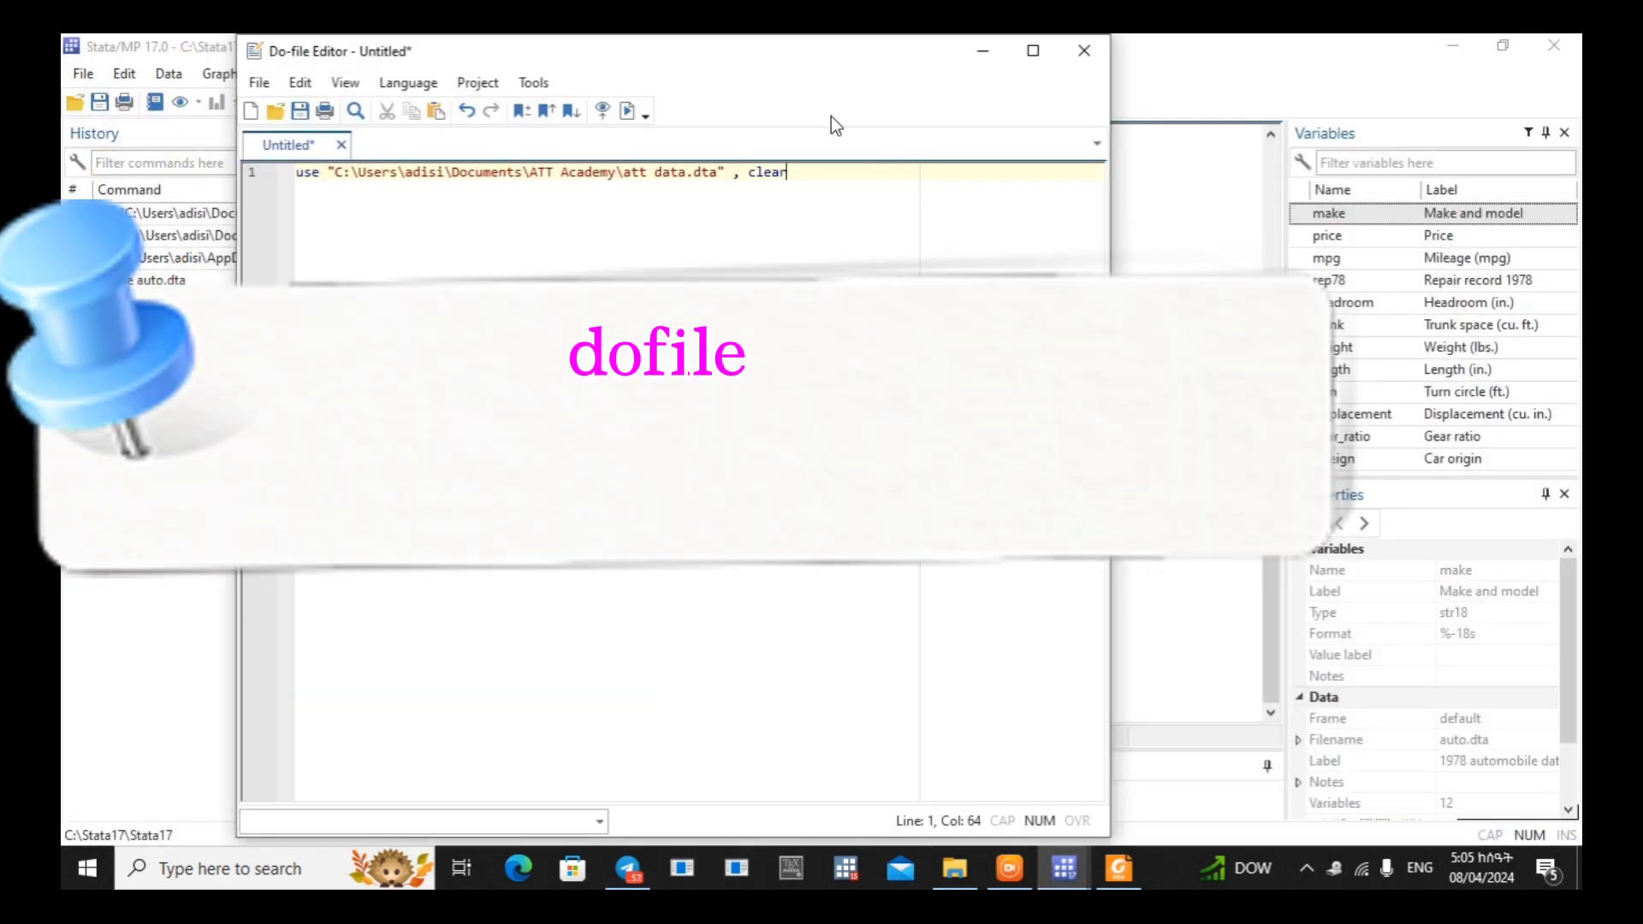
{"action": "key", "text": "Return"}
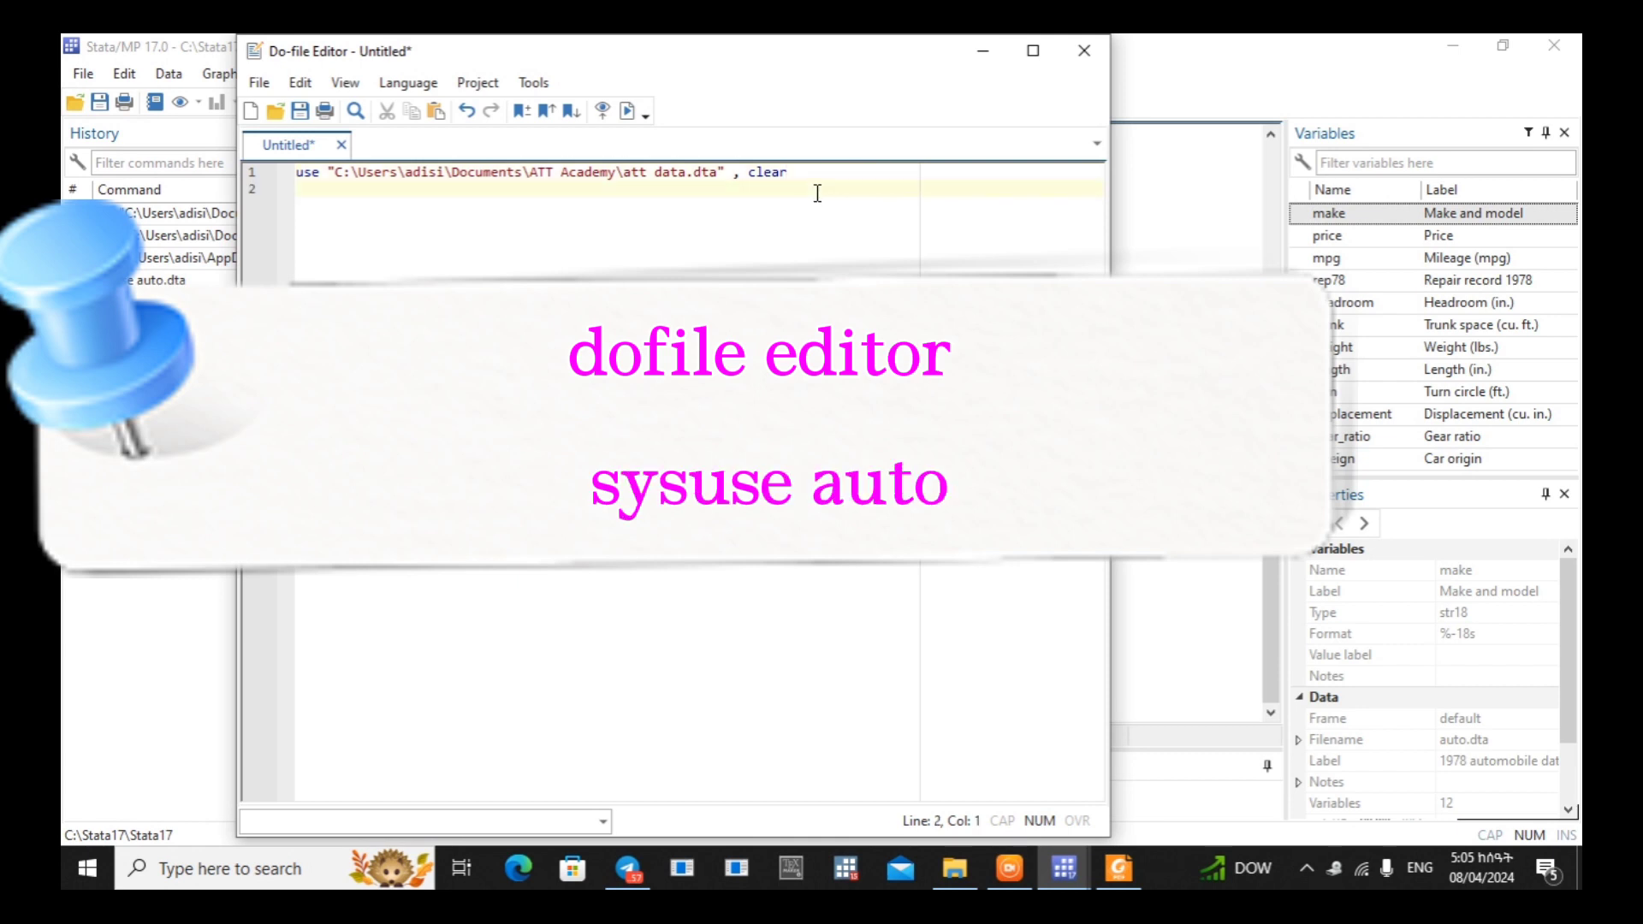
{"action": "type", "text": "sys"}
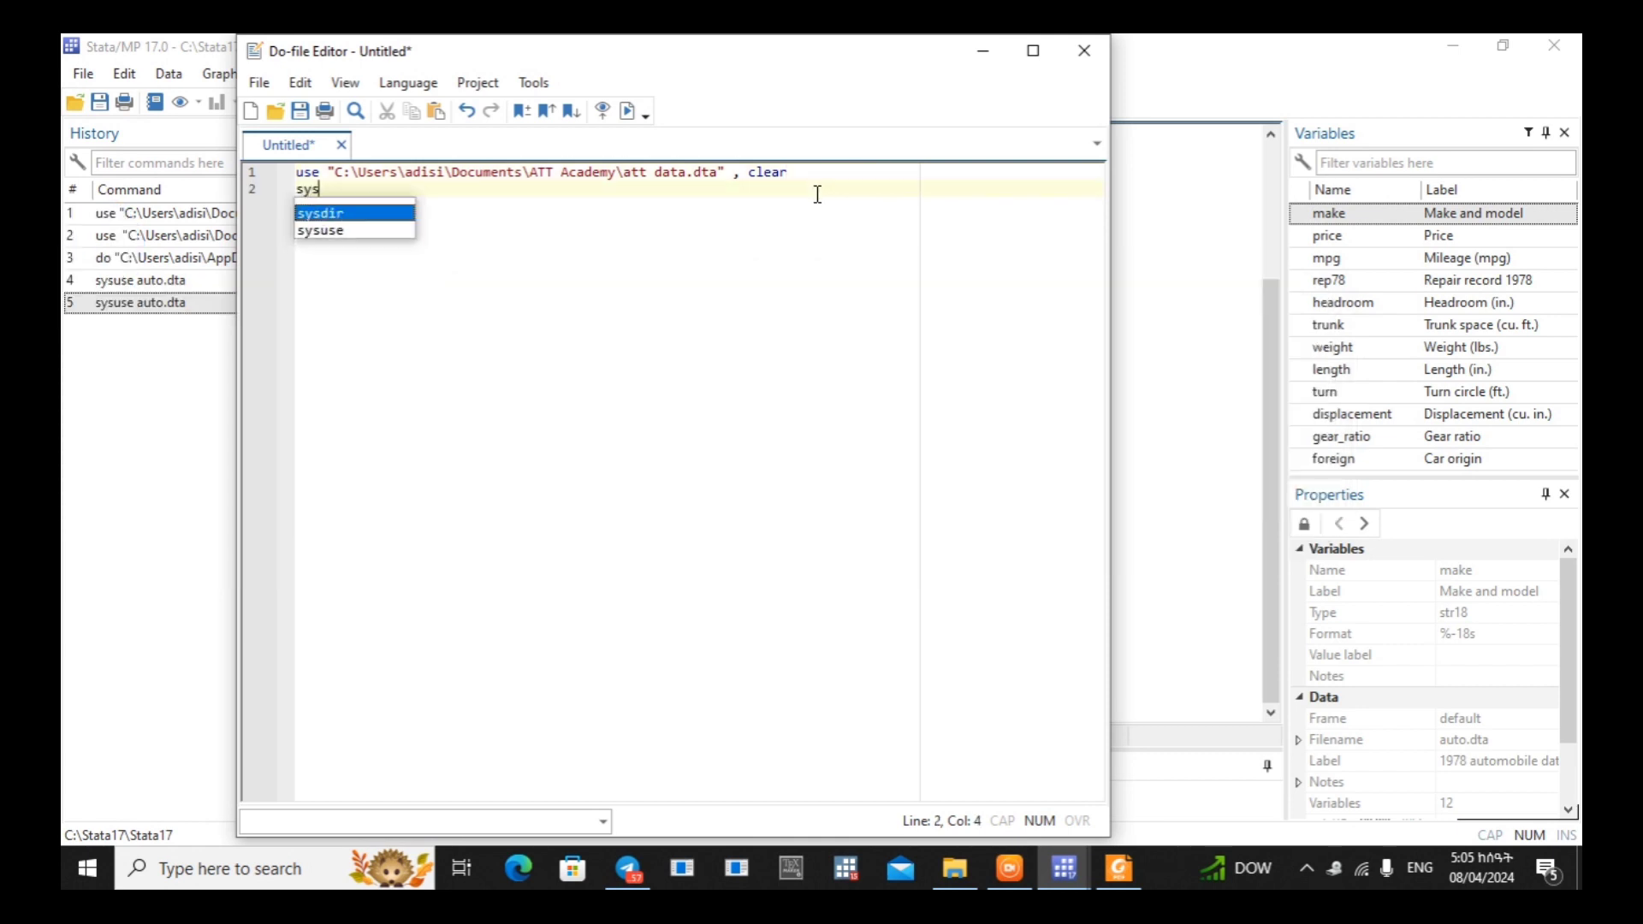
{"action": "left_click", "coordinate": [339, 231]}
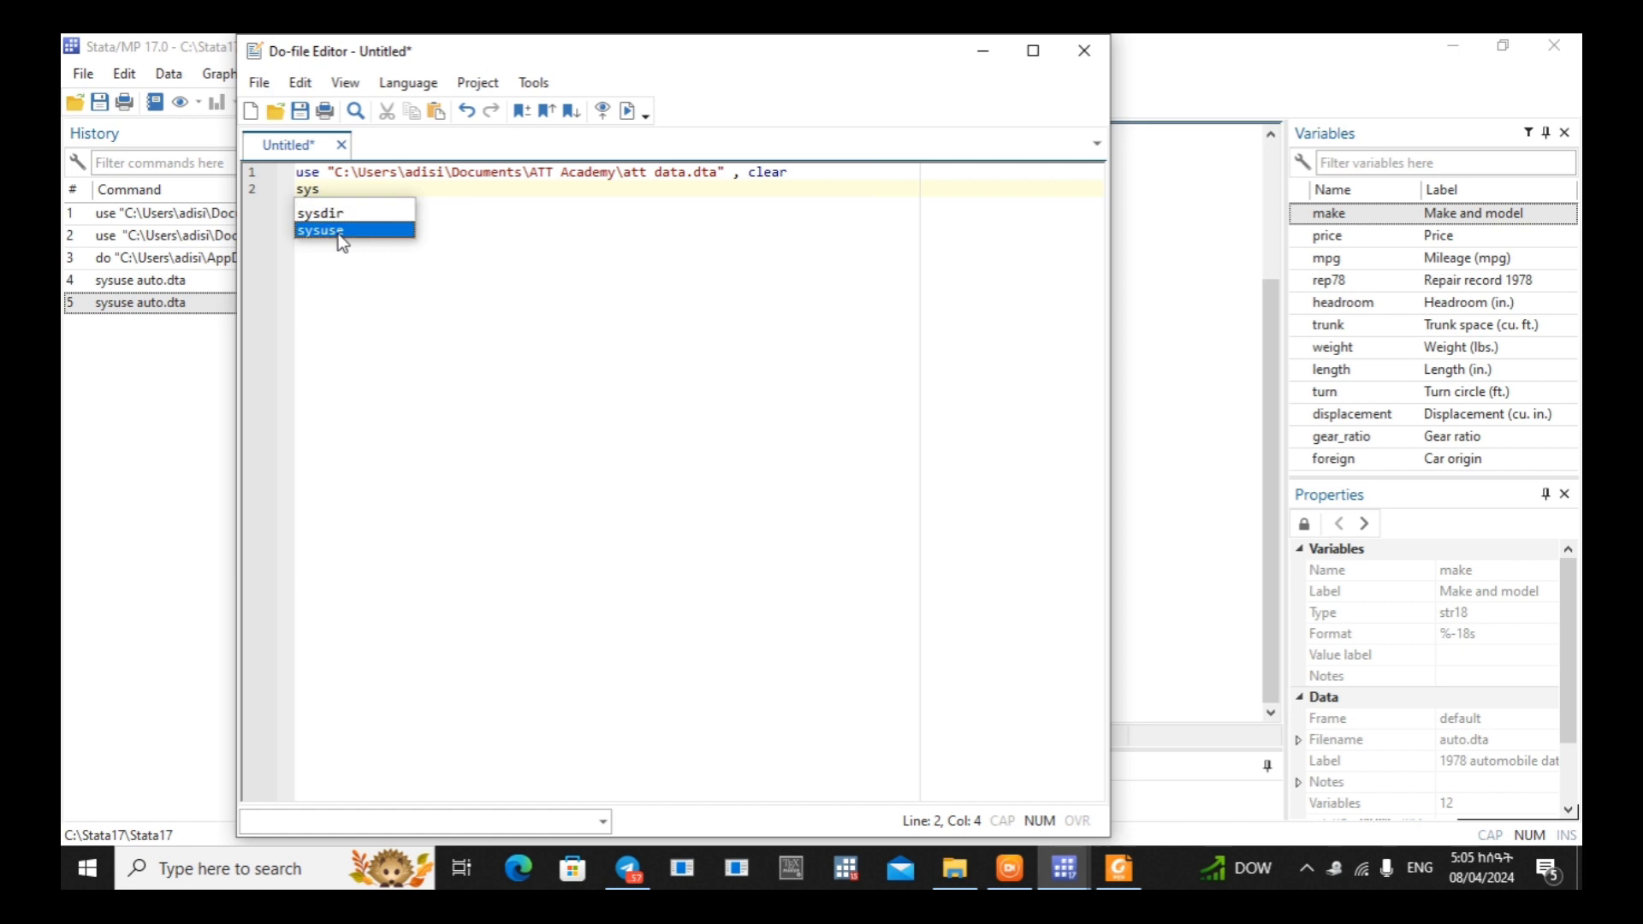
{"action": "double_click", "coordinate": [338, 231]}
{"action": "type", "text": "auto.dta"}
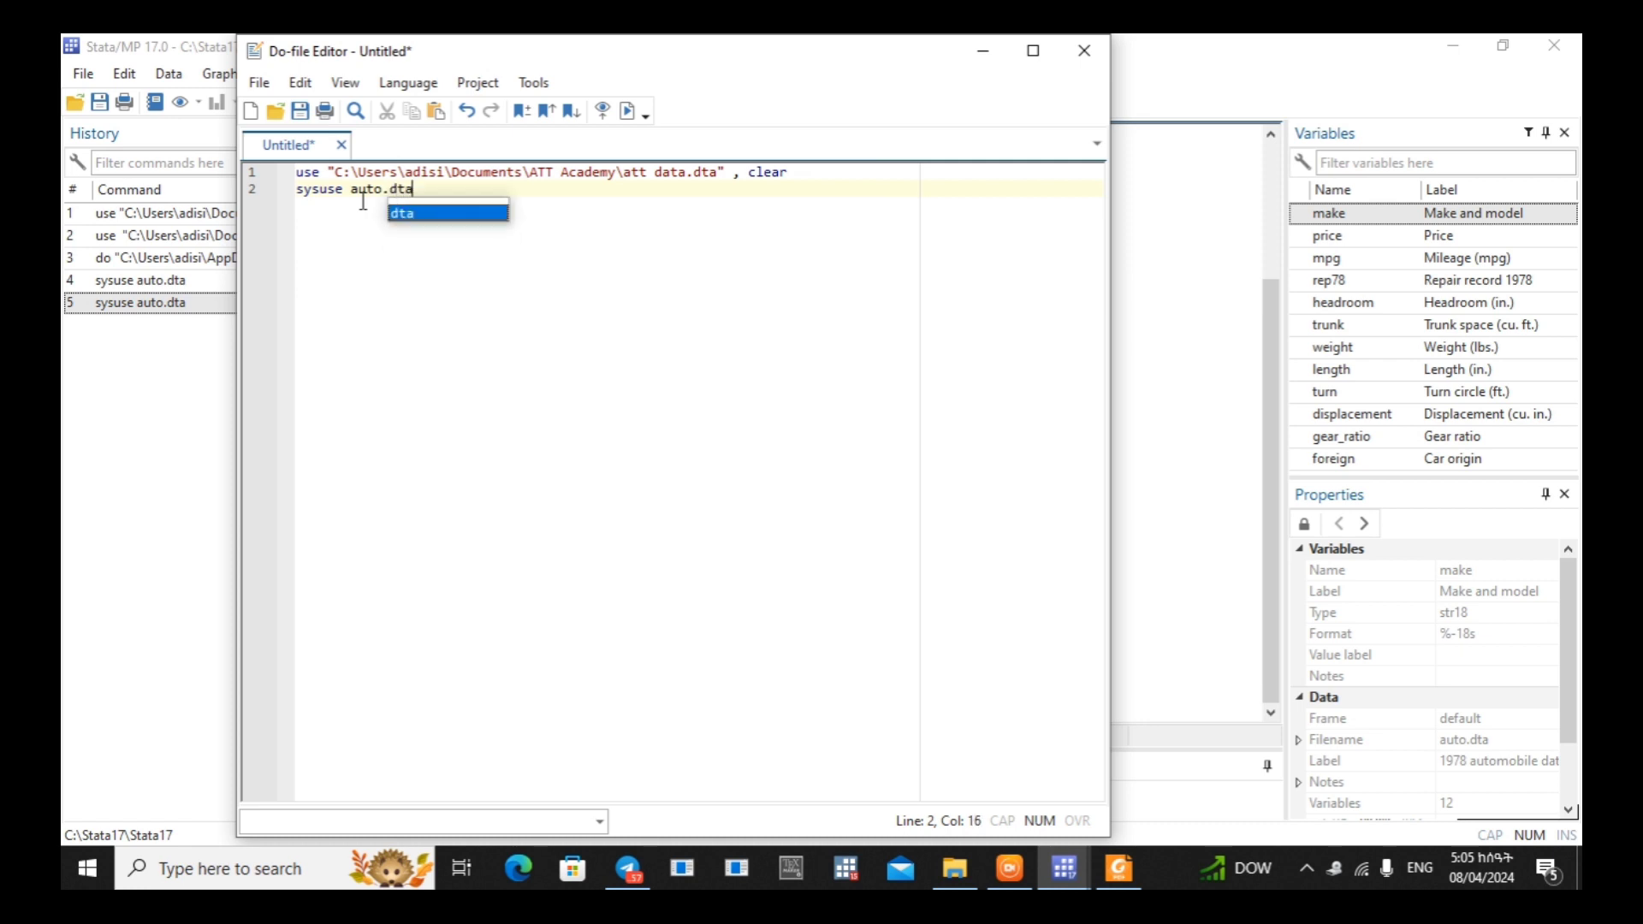
{"action": "left_click", "coordinate": [467, 323]}
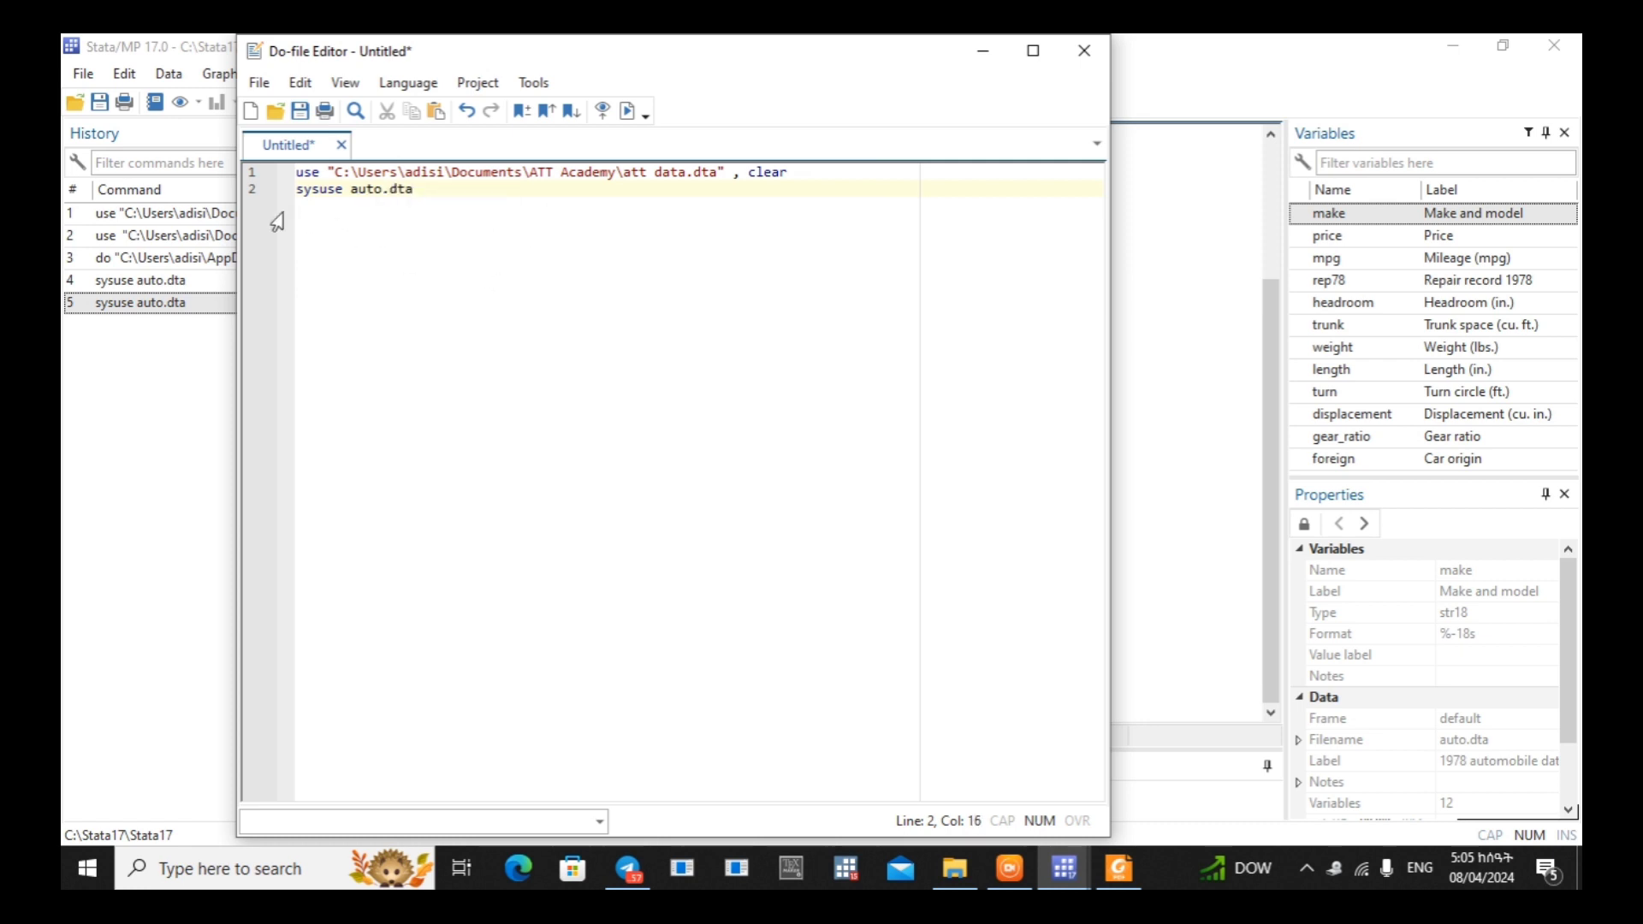
Run only the sysuse auto.dta line of the do-file and check the loaded dataset in the Data Editor
{"action": "left_click", "coordinate": [249, 195]}
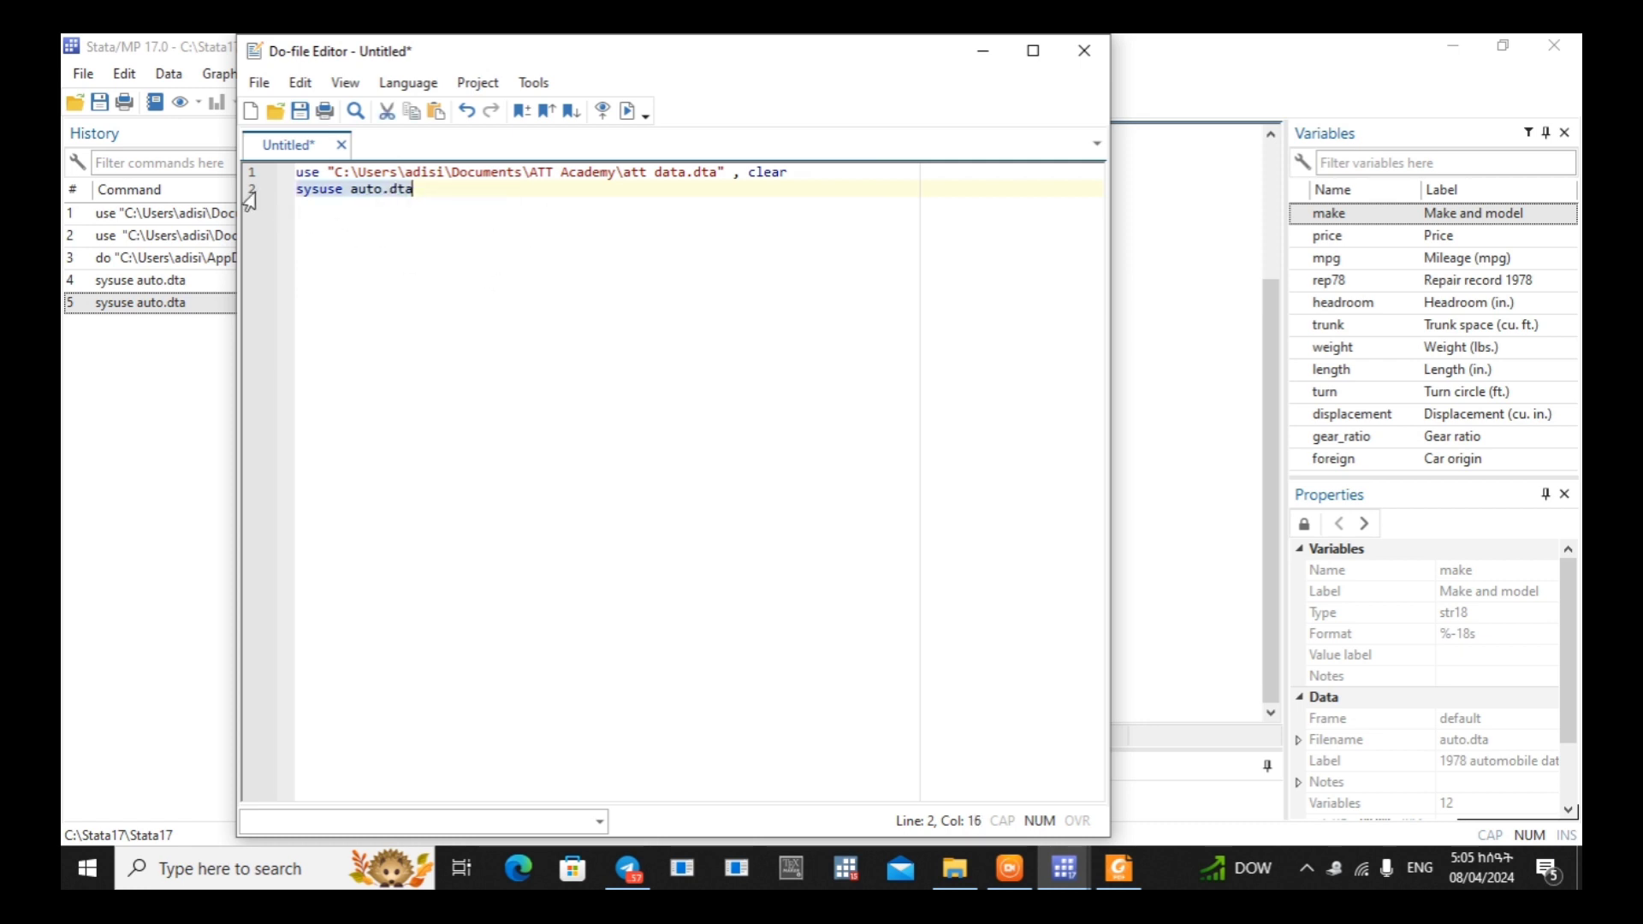
{"action": "left_click", "coordinate": [631, 112]}
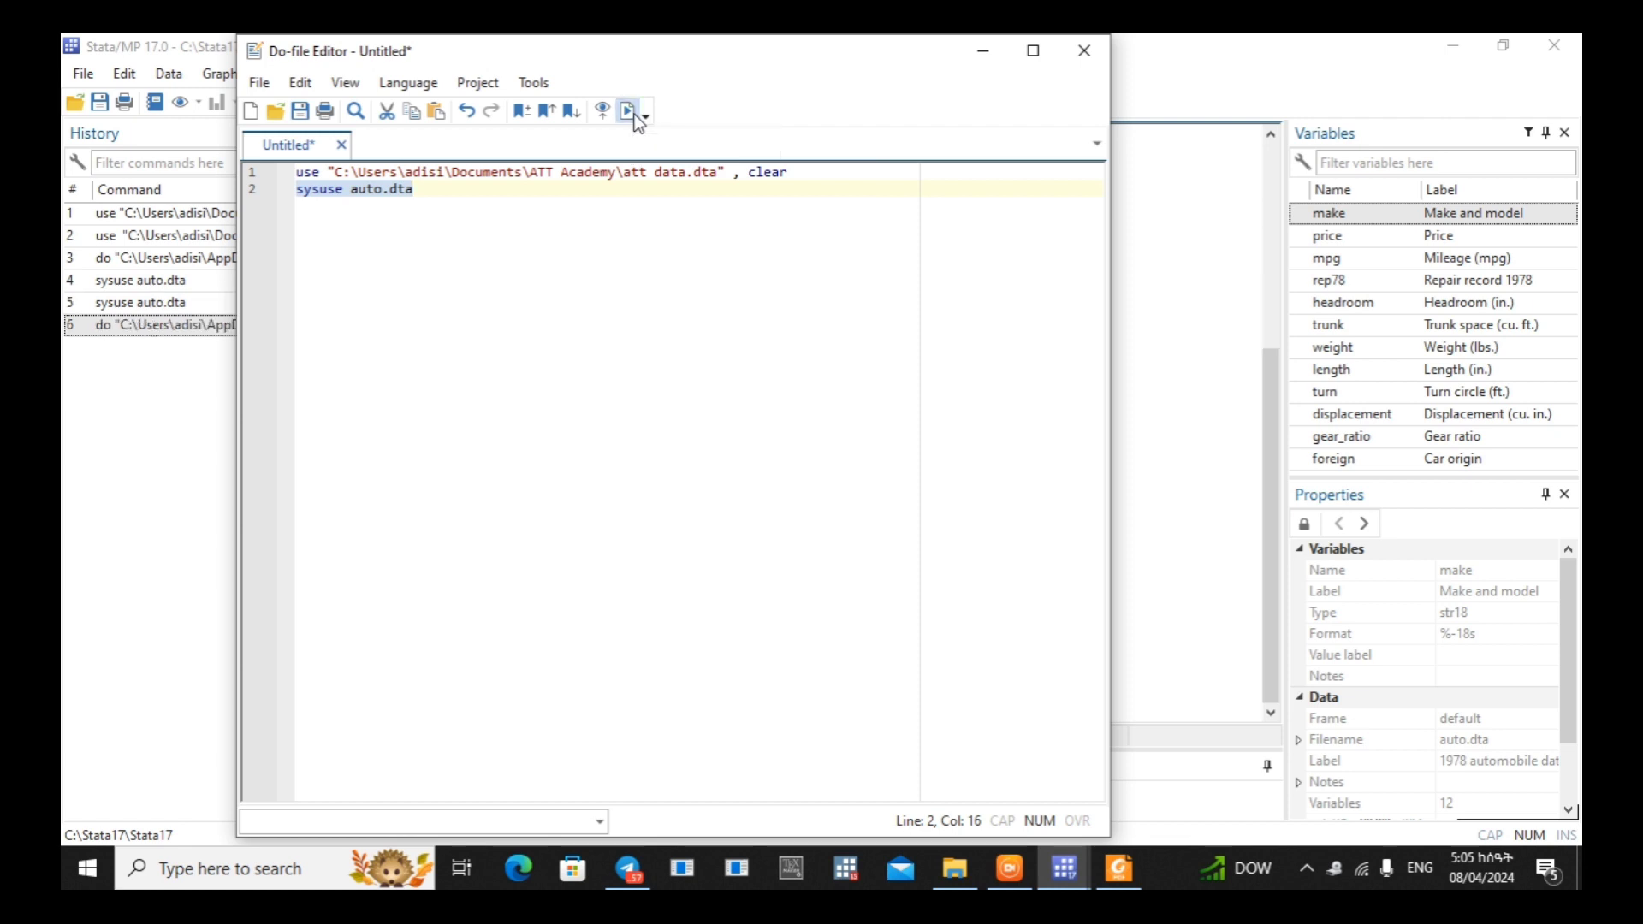
{"action": "left_click", "coordinate": [983, 53]}
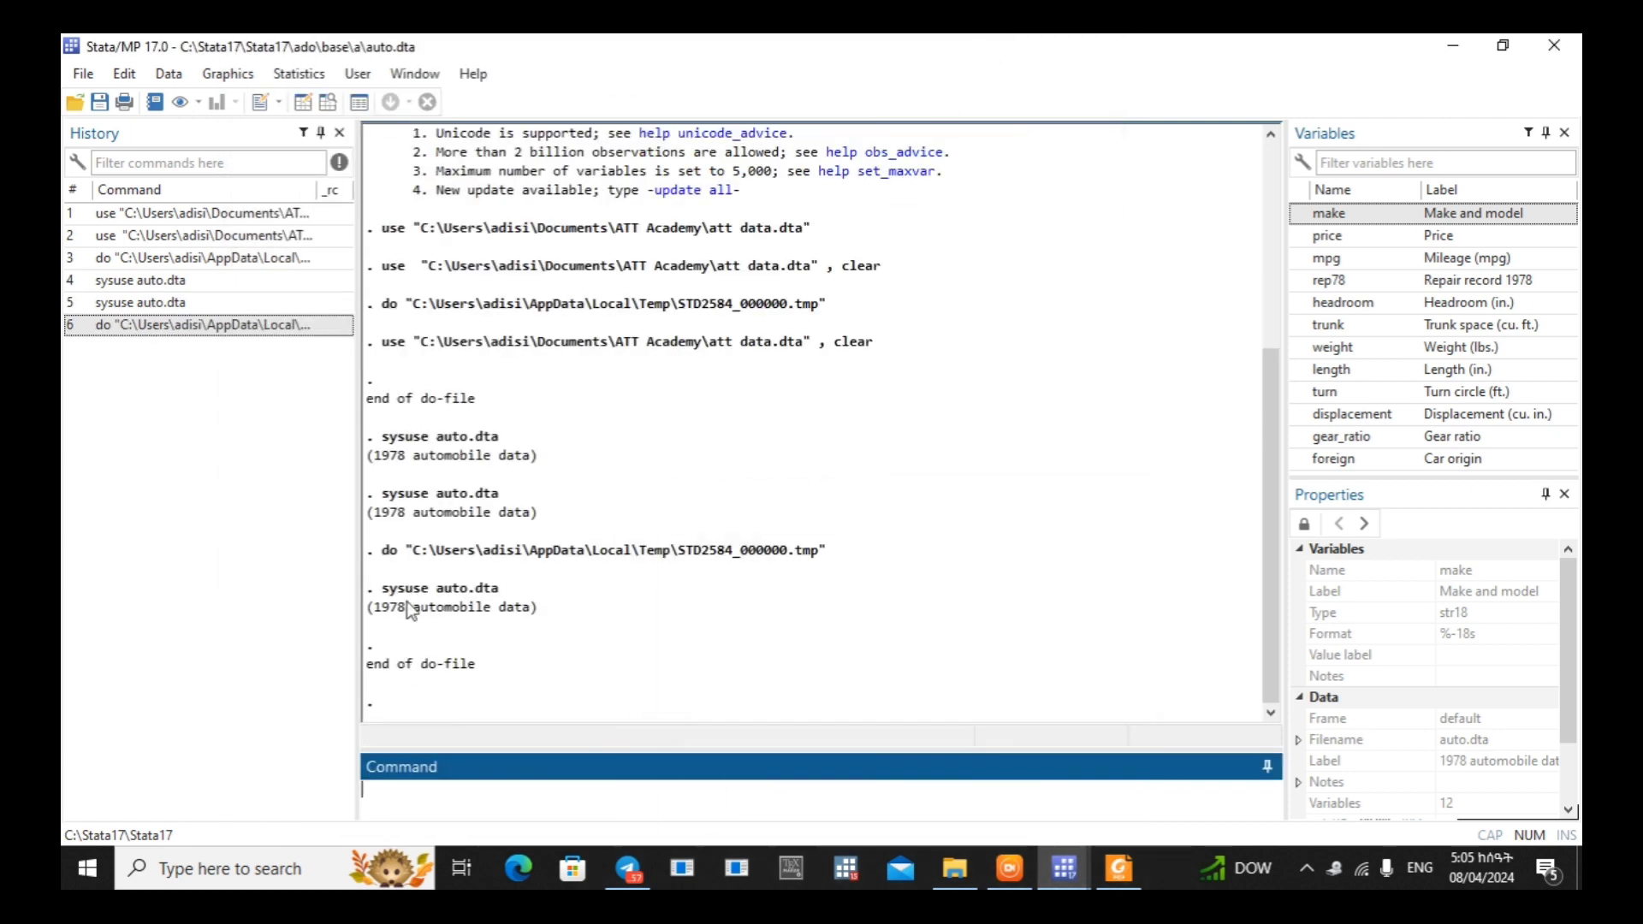
{"action": "left_click", "coordinate": [305, 106]}
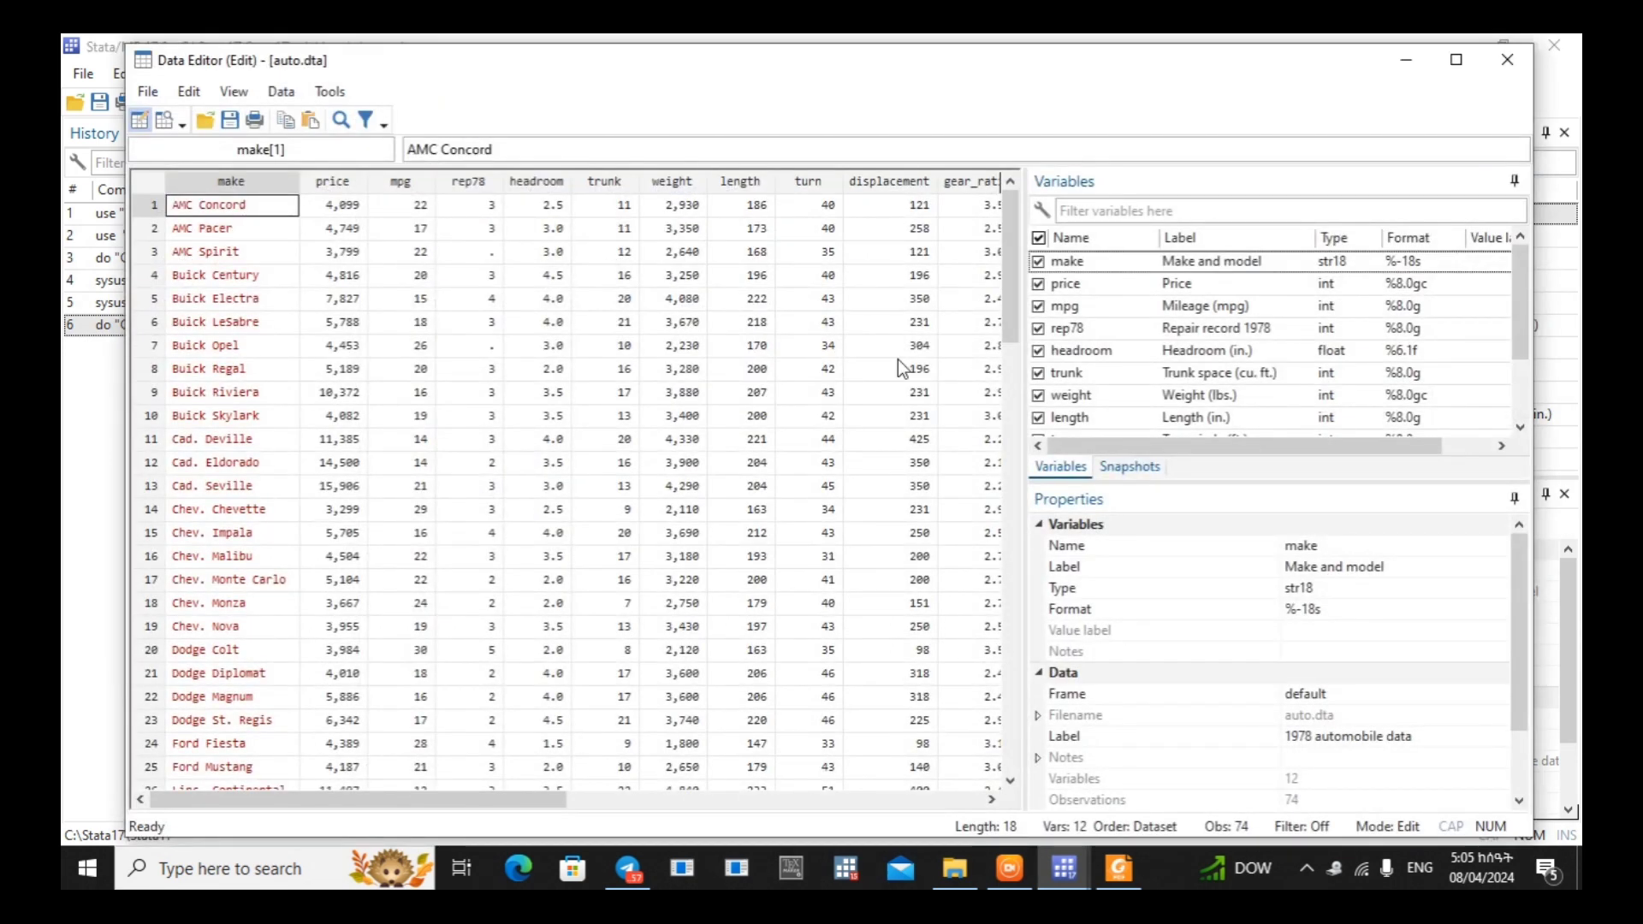
{"action": "left_click", "coordinate": [1406, 59]}
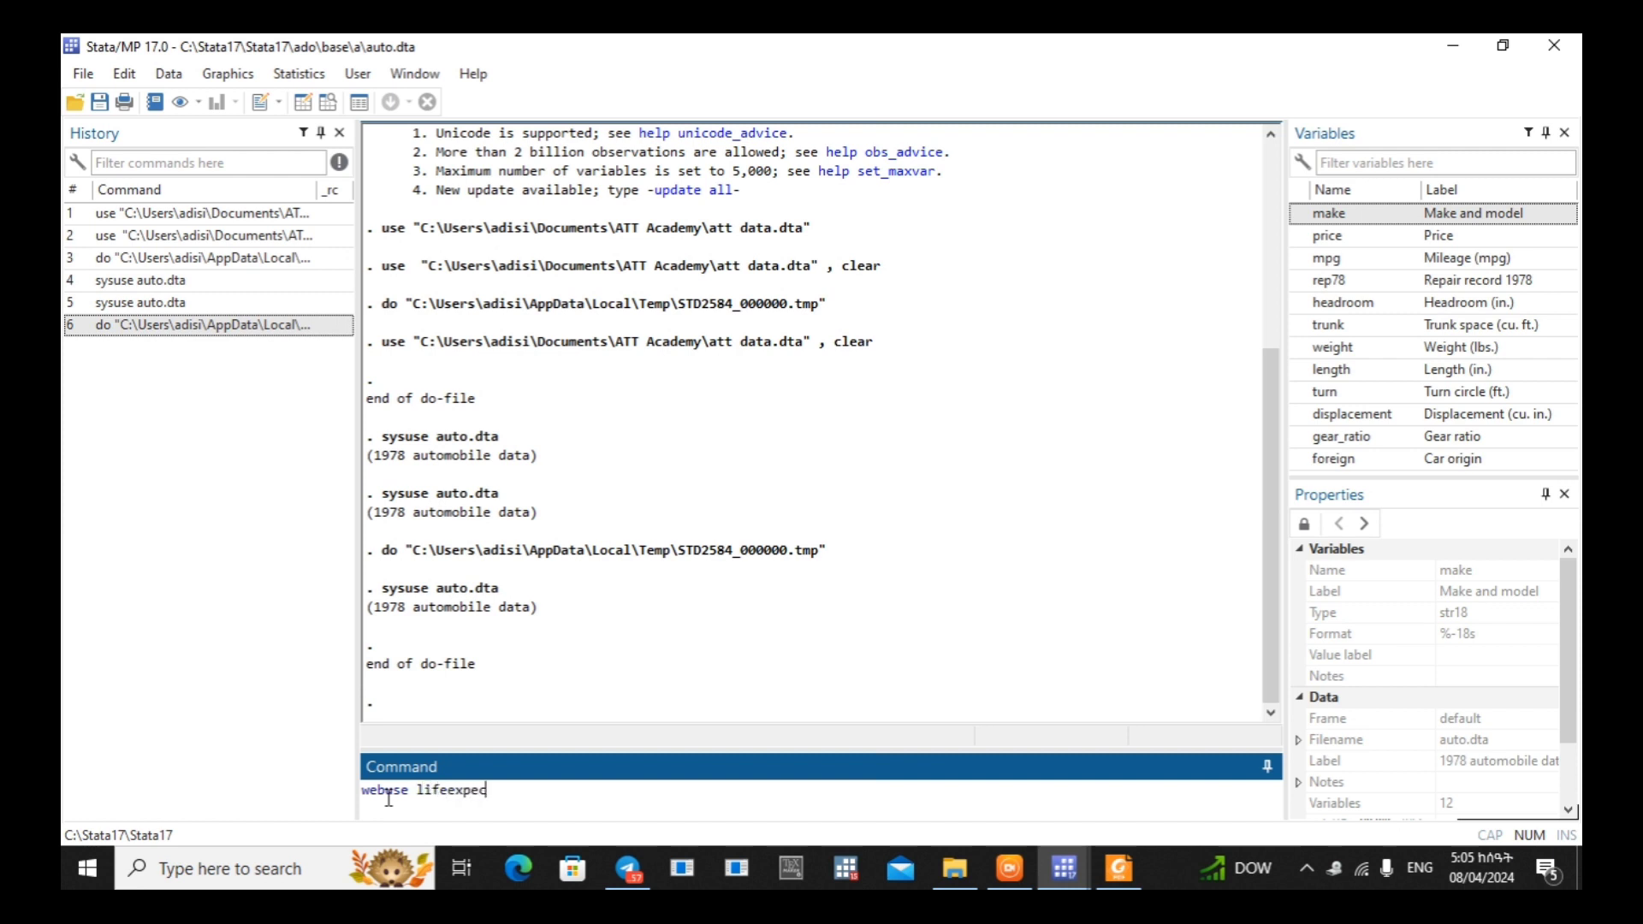
Try to load the online life expectancy dataset with webuse, using the names lifeexpec, lifexpec and lifexpe
{"action": "key", "text": "Return"}
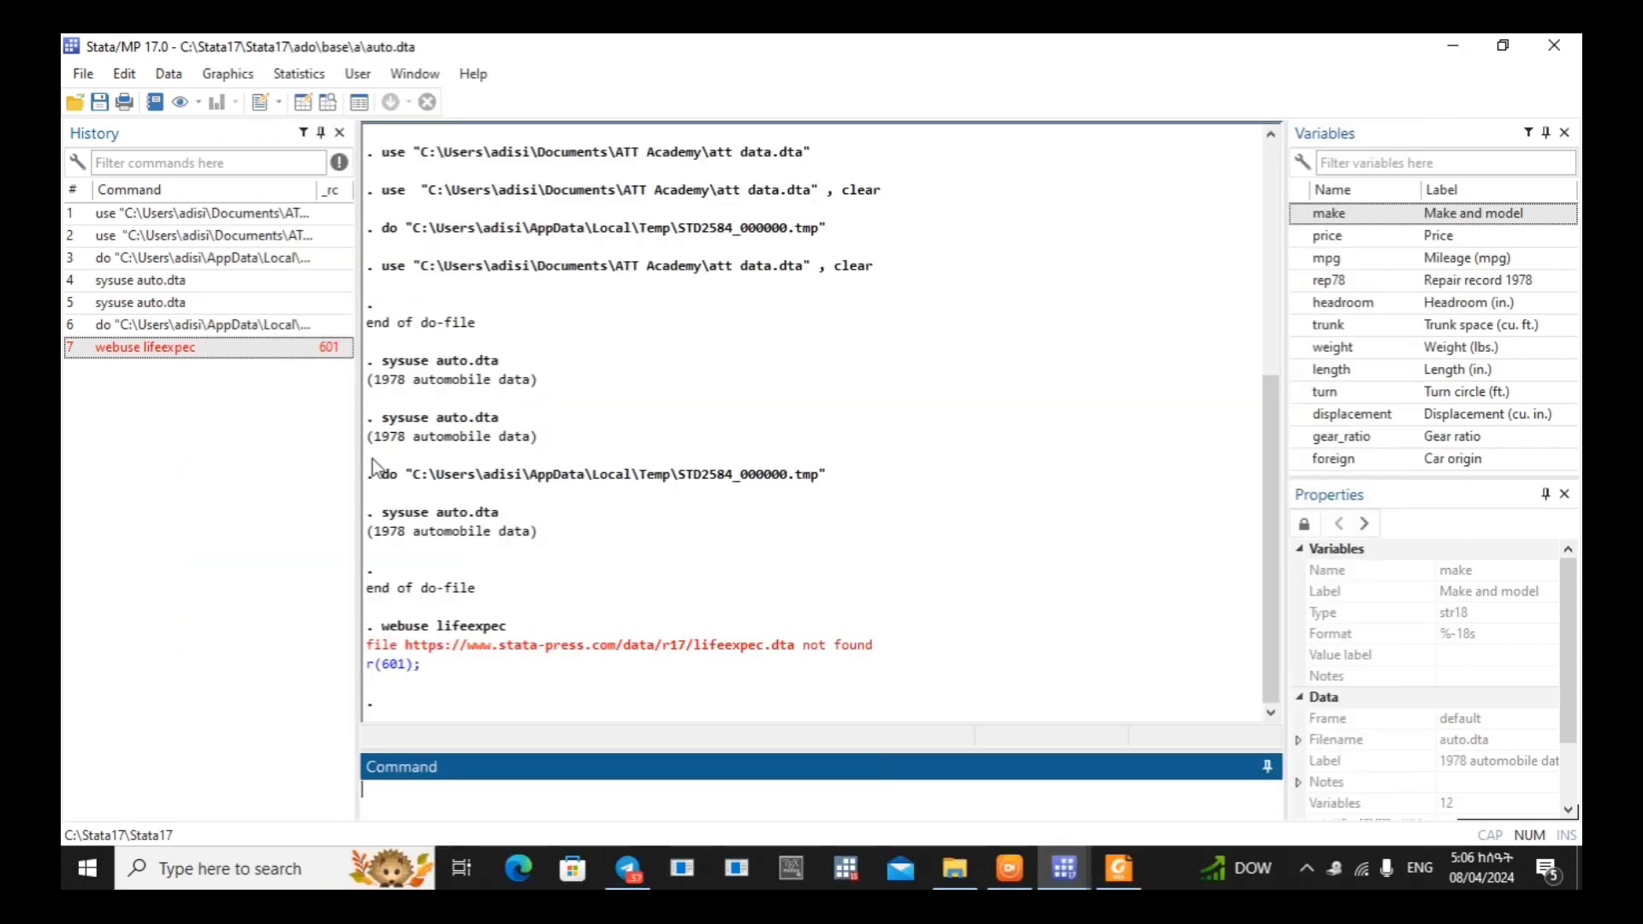
{"action": "left_click", "coordinate": [247, 356]}
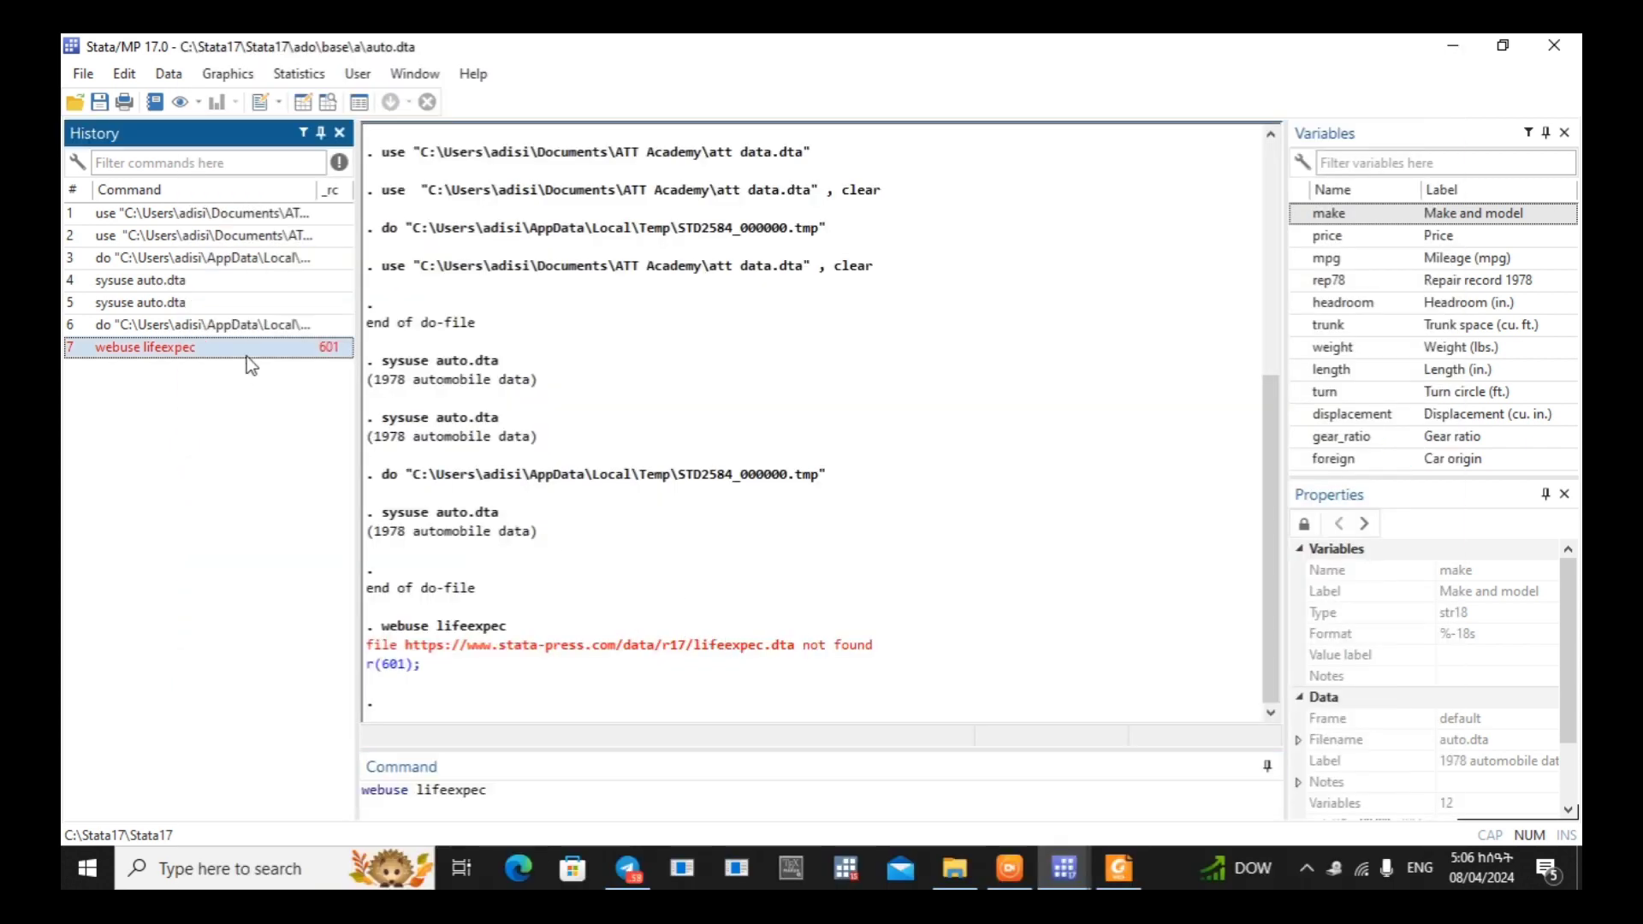
{"action": "left_click", "coordinate": [455, 792]}
{"action": "key", "text": "BackSpace"}
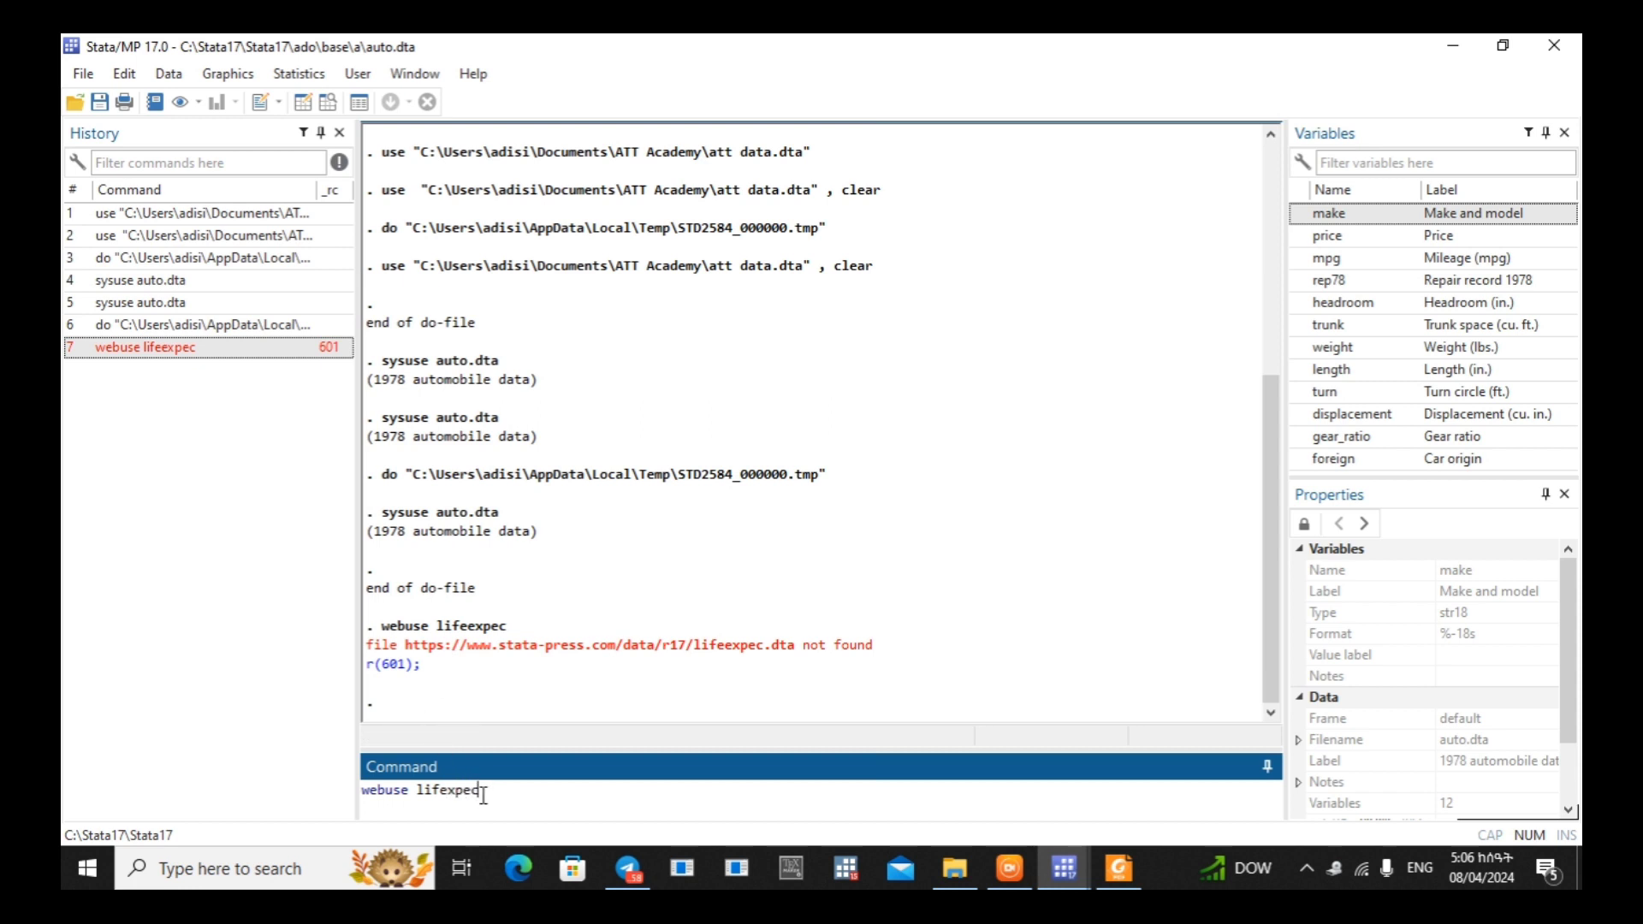
{"action": "key", "text": "Return"}
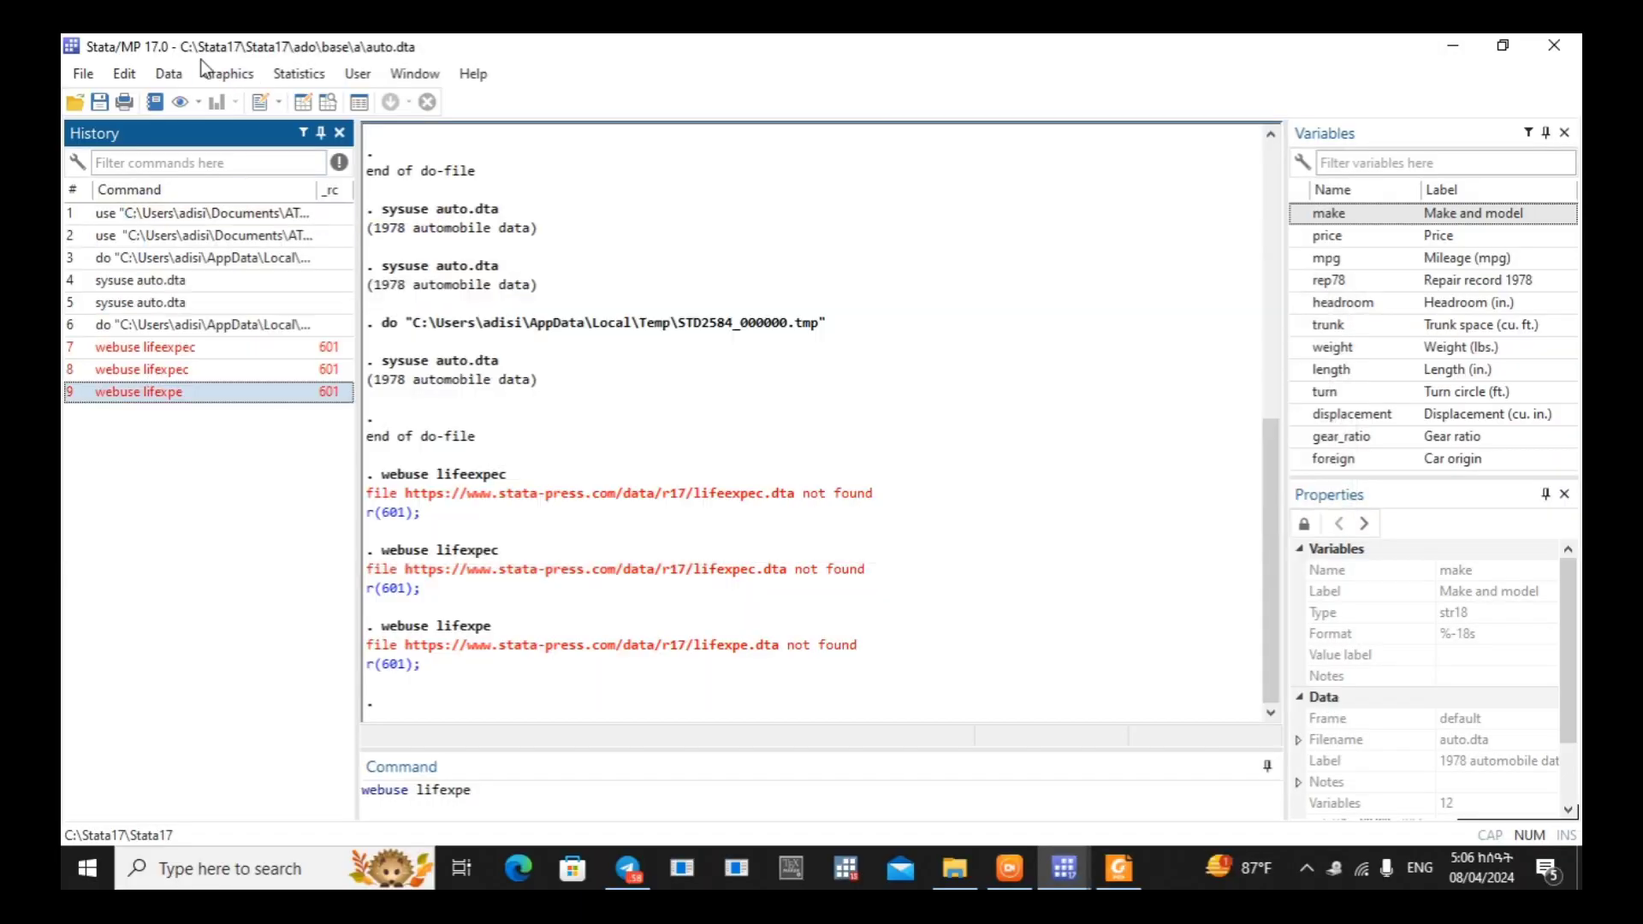
Start an Excel spreadsheet import and choose ATT data.xlsx from the ATT Academy folder as the source
{"action": "left_click", "coordinate": [83, 73]}
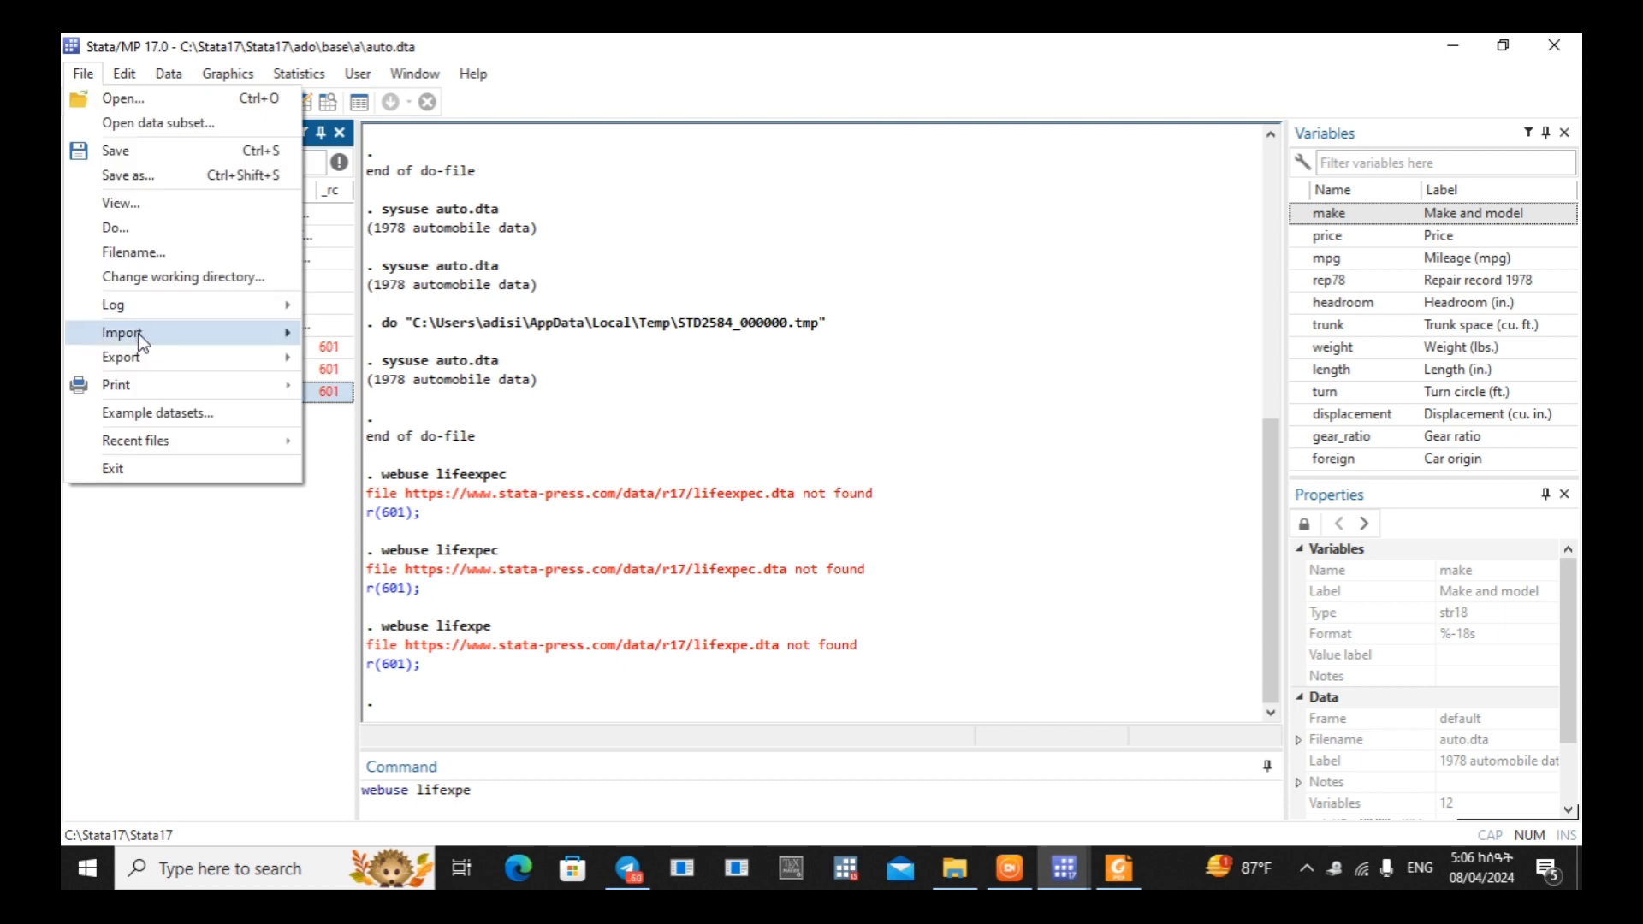
{"action": "mouse_move", "coordinate": [140, 335]}
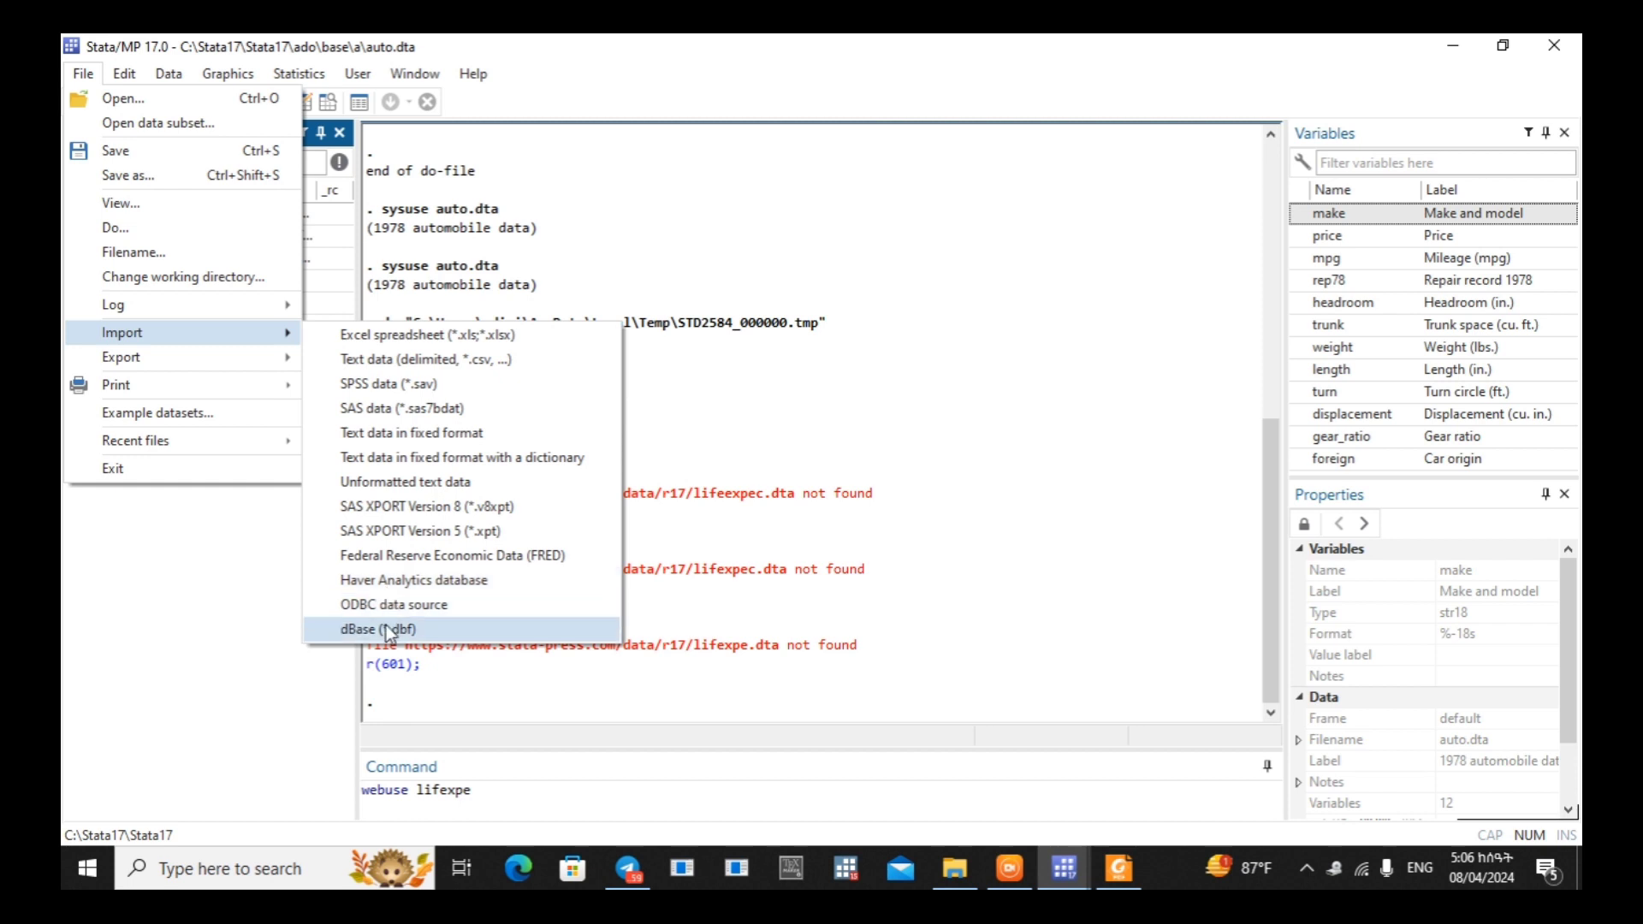
{"action": "left_click", "coordinate": [387, 334]}
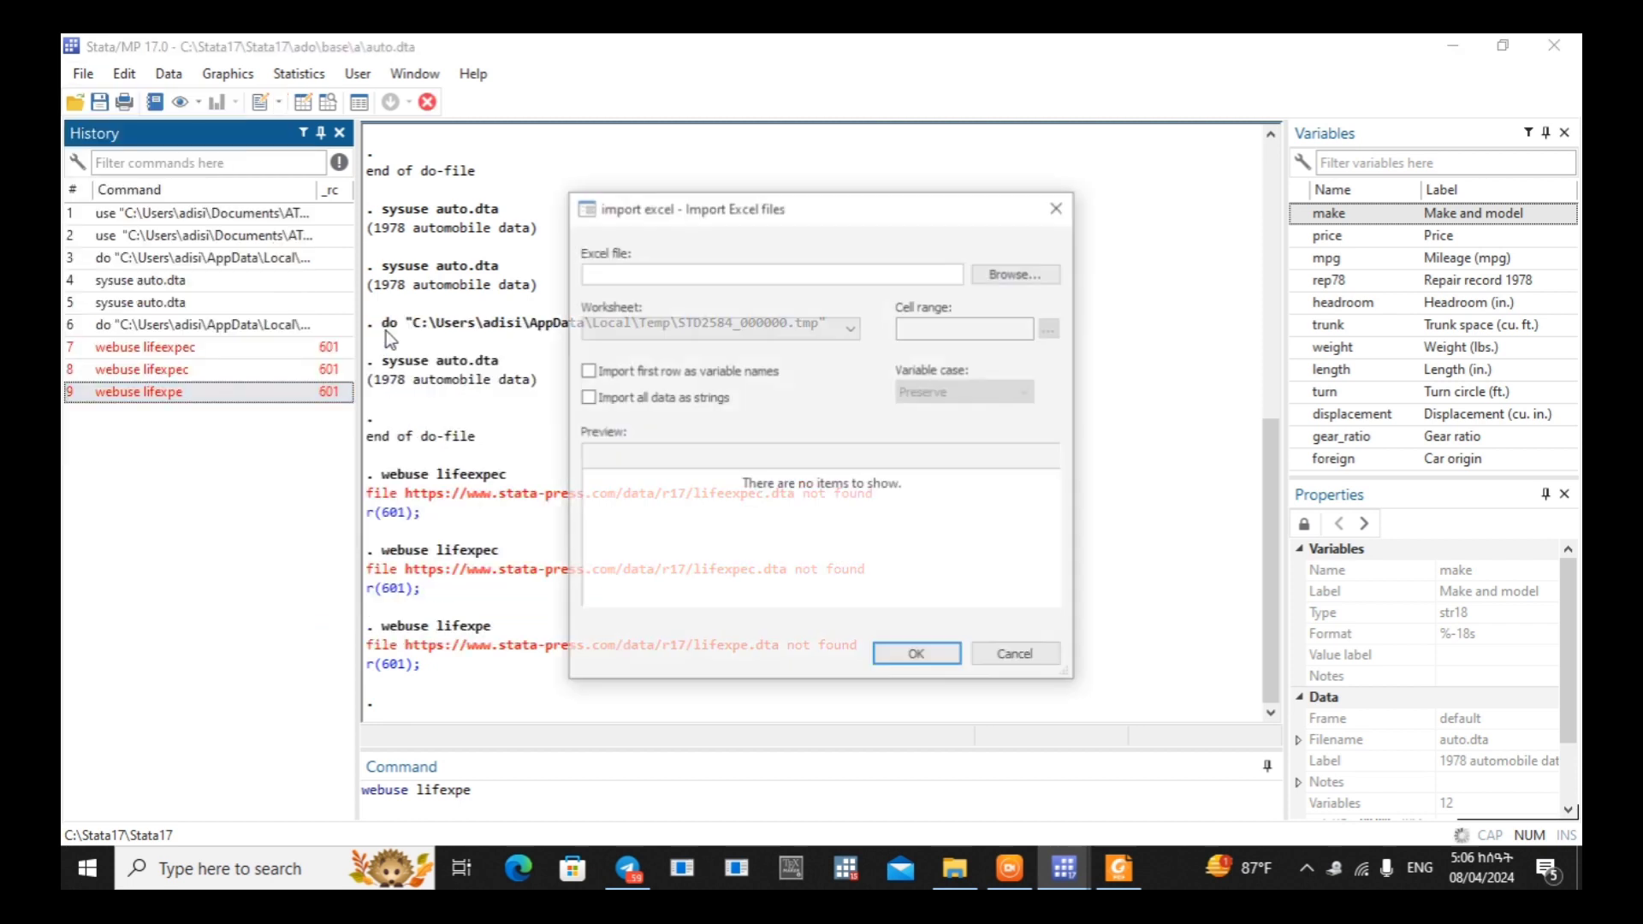
{"action": "left_click", "coordinate": [1013, 274]}
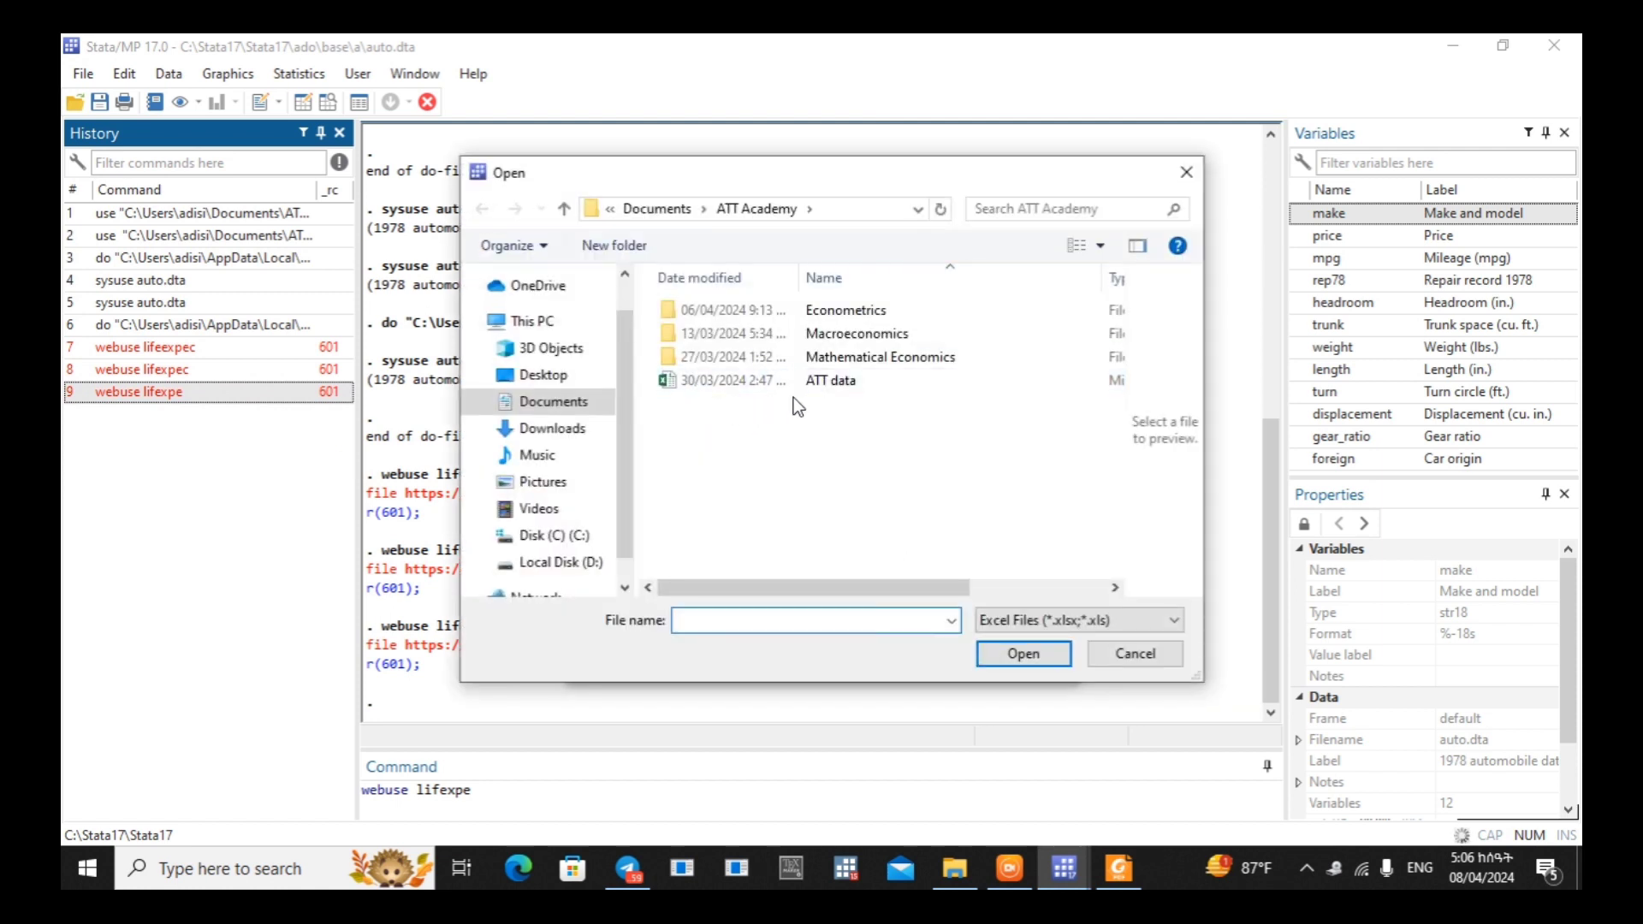
{"action": "left_click", "coordinate": [709, 381]}
{"action": "left_click", "coordinate": [1019, 653]}
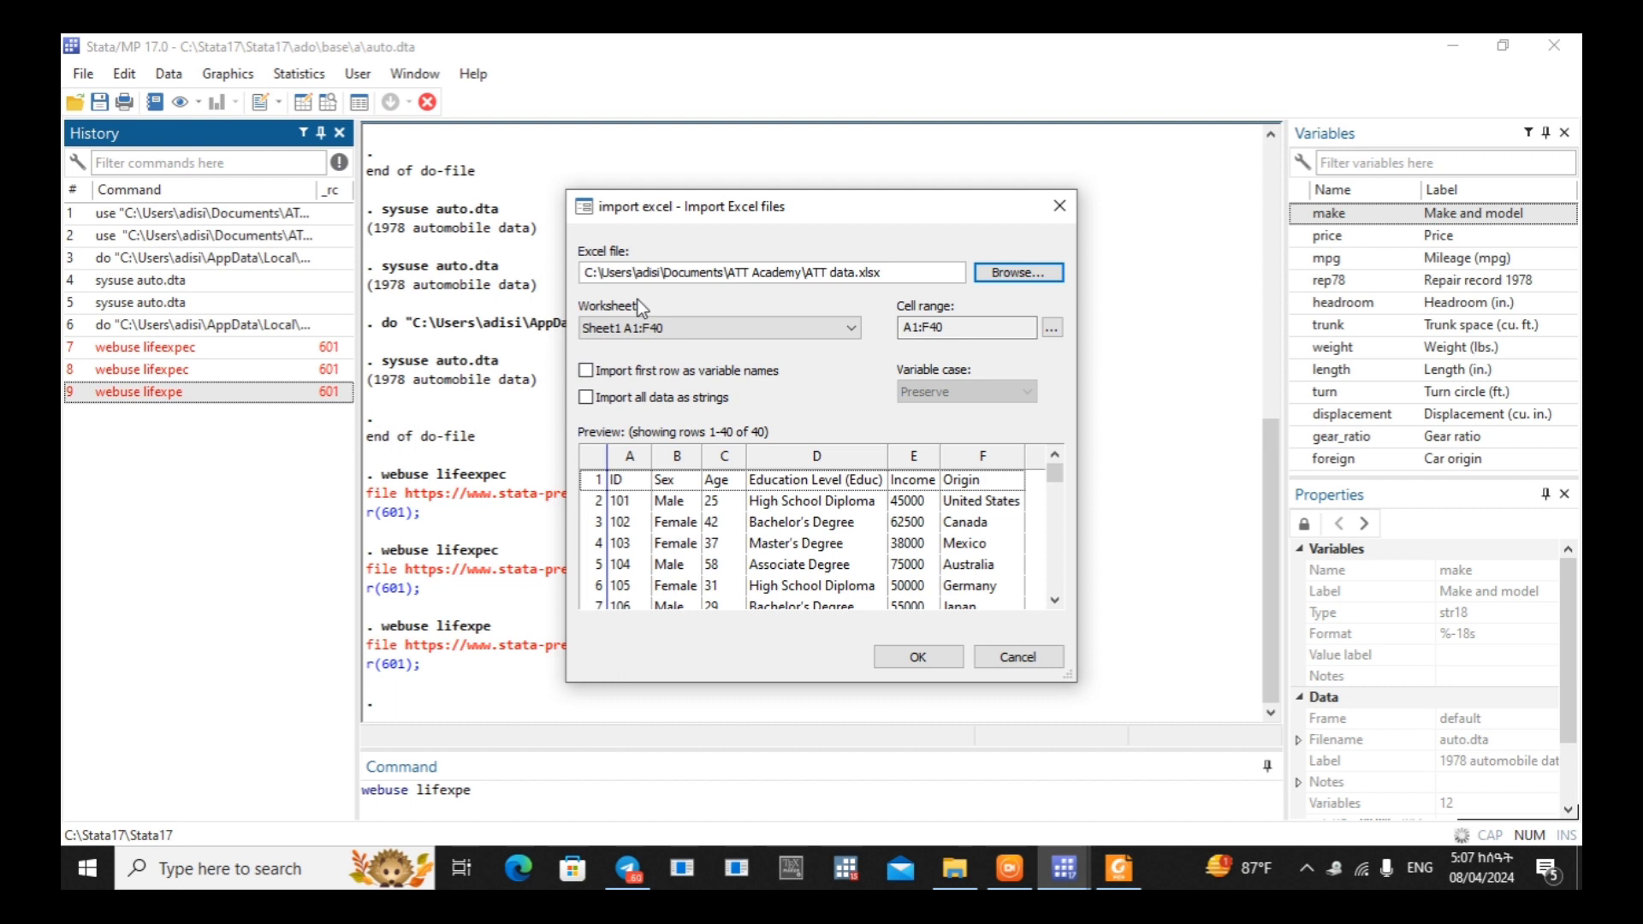
Keep Sheet1 with cell range A1:F40 and set the first row to import as variable names
{"action": "left_click", "coordinate": [824, 327]}
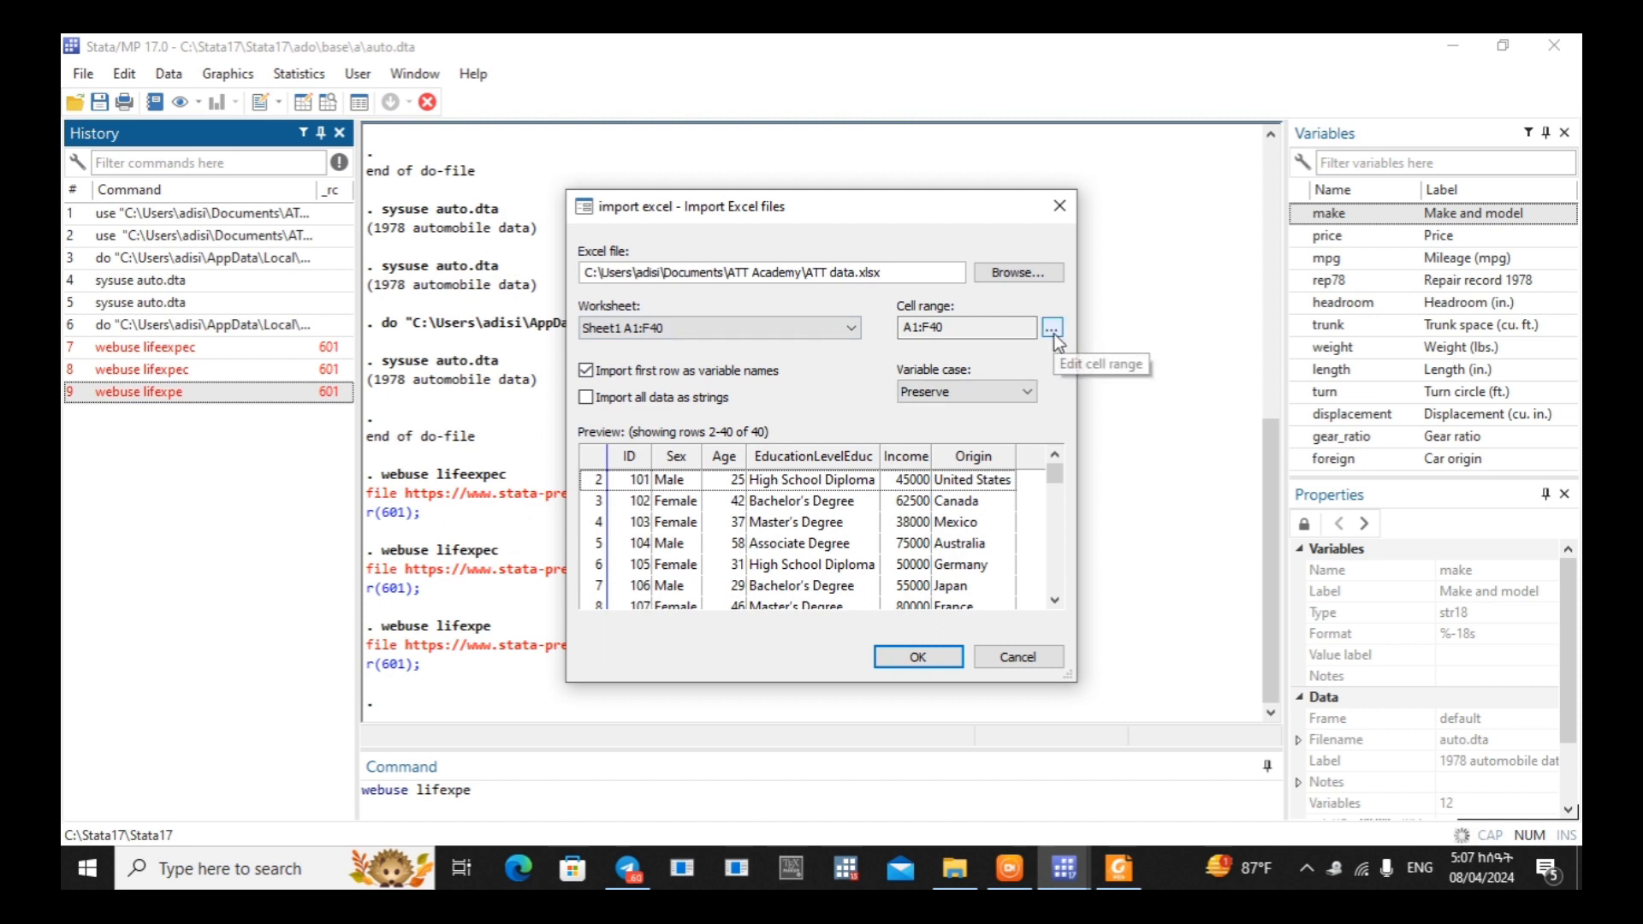
{"action": "left_click", "coordinate": [1052, 332]}
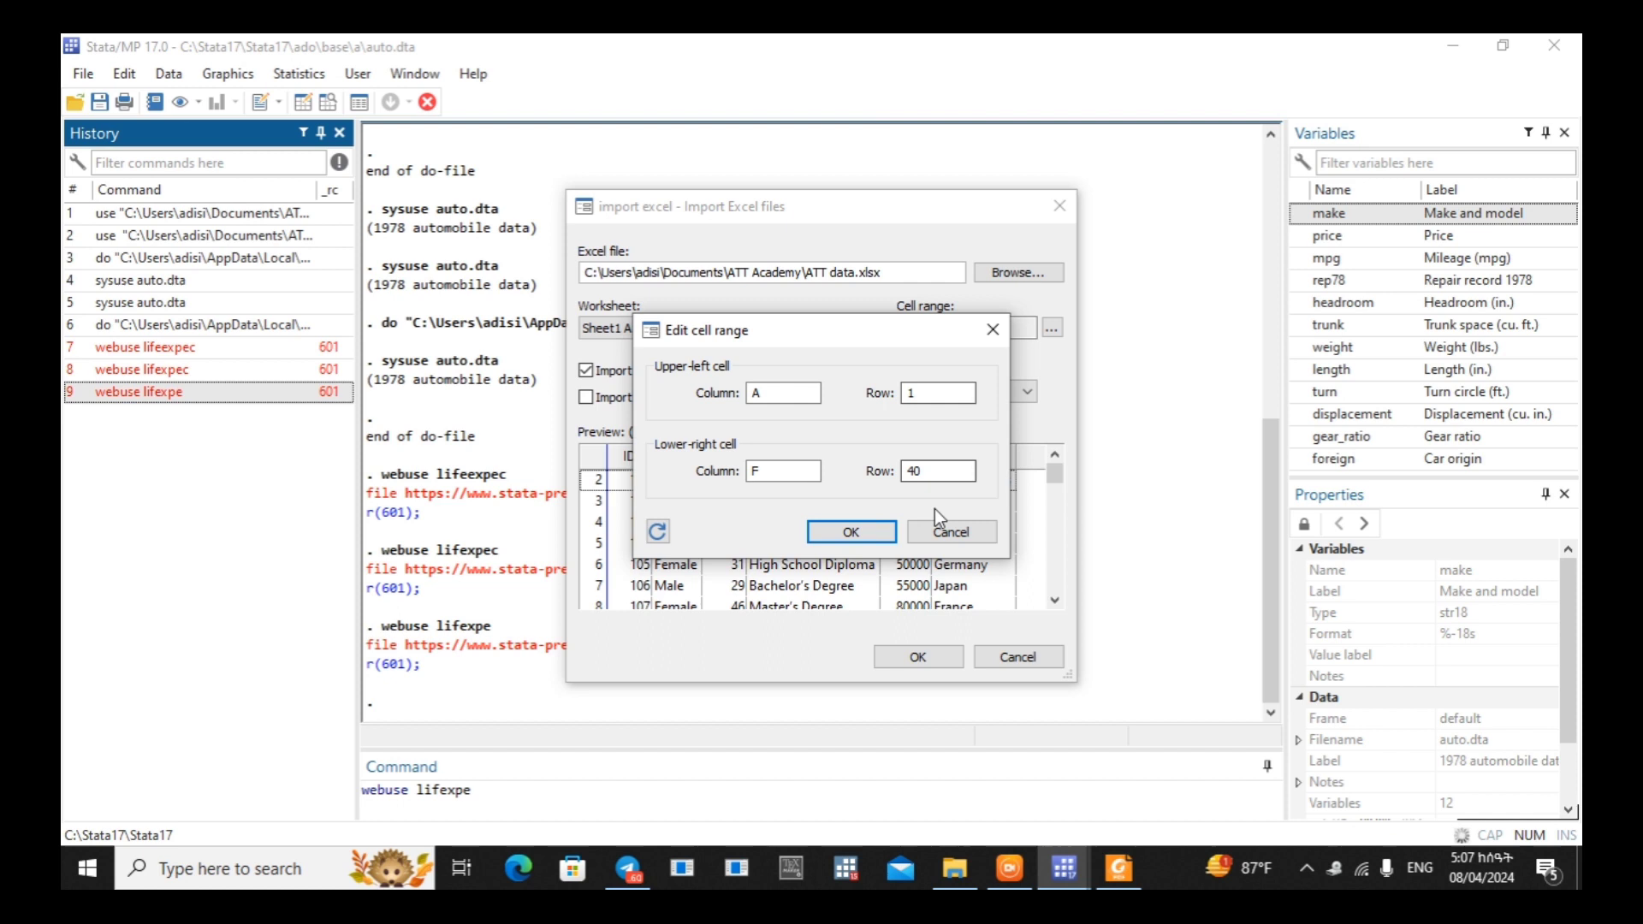
{"action": "left_click", "coordinate": [852, 532]}
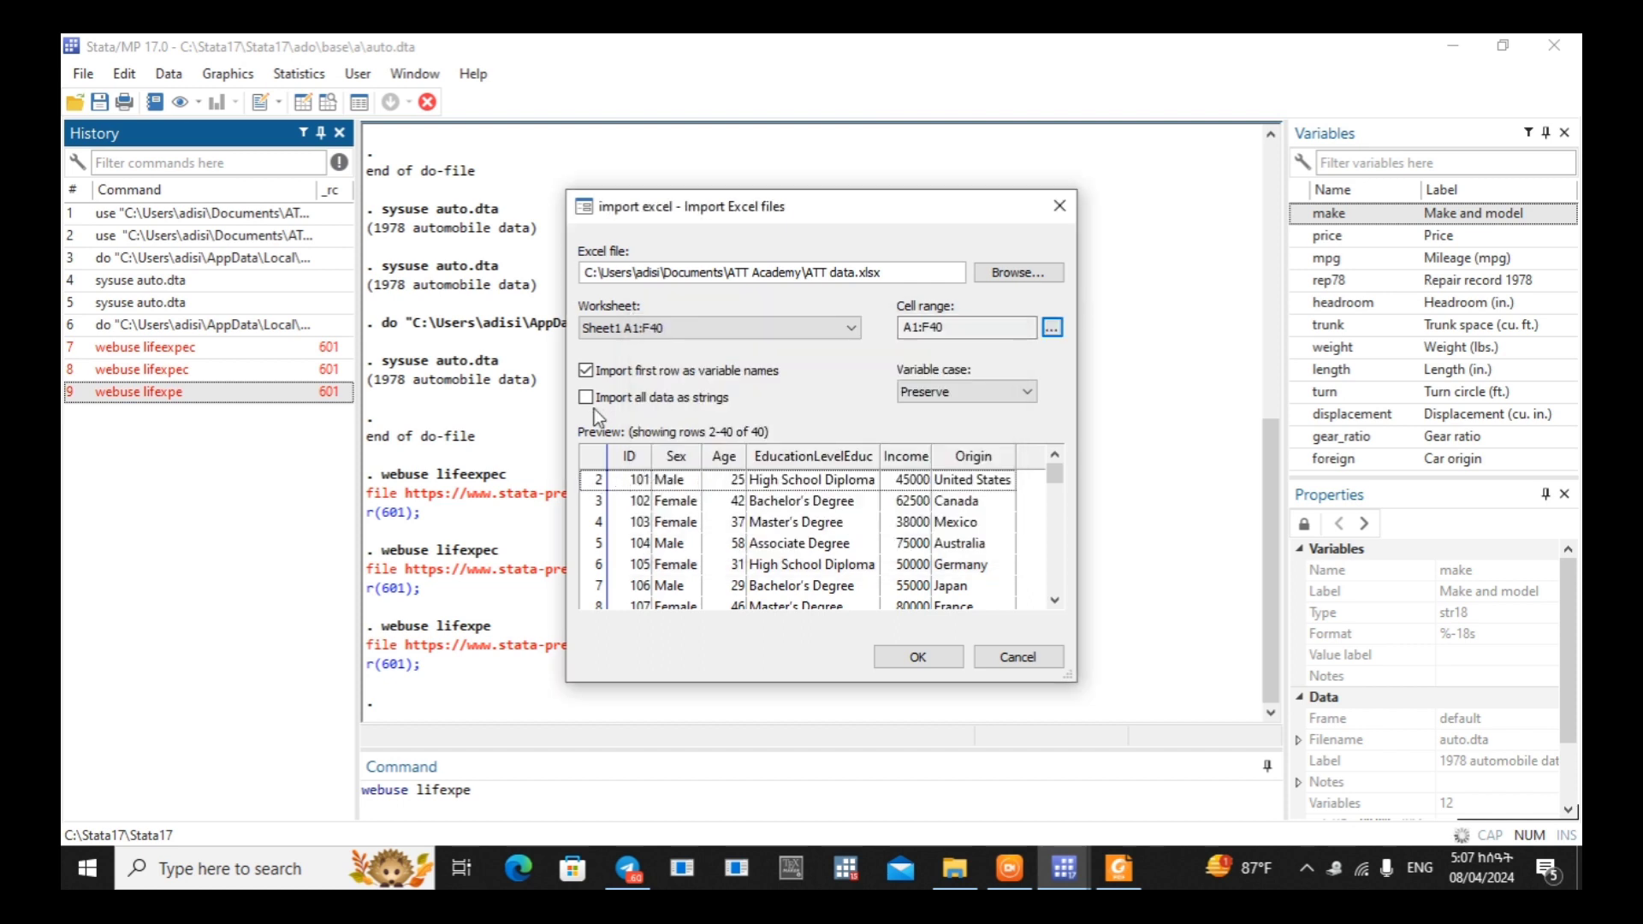
{"action": "left_click", "coordinate": [587, 370]}
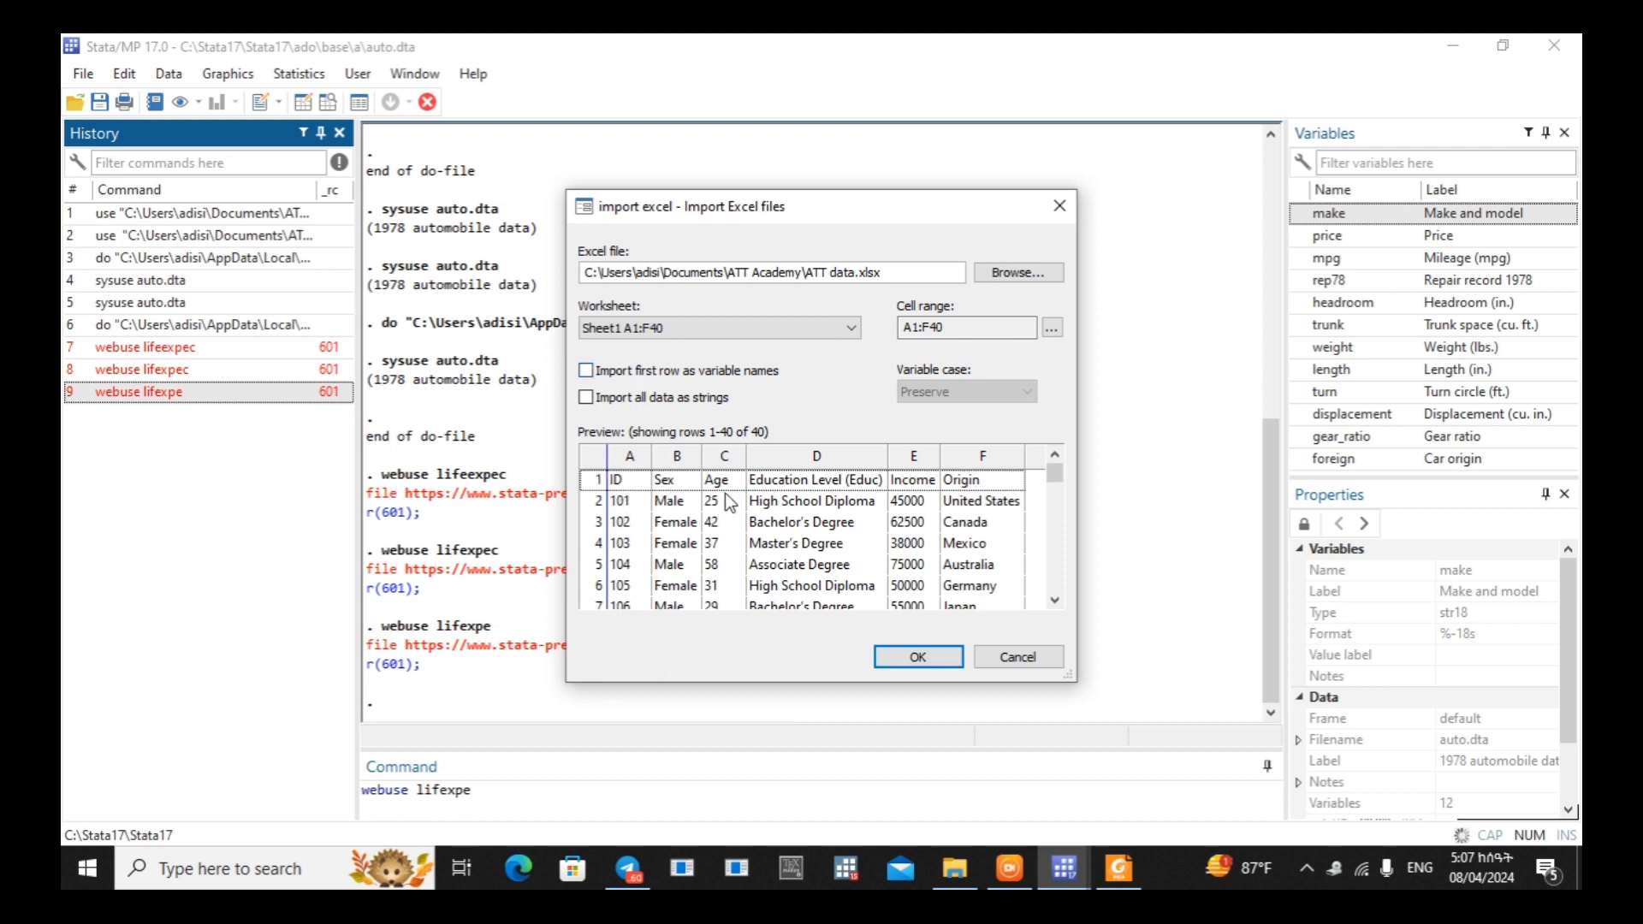
{"action": "left_click", "coordinate": [586, 370]}
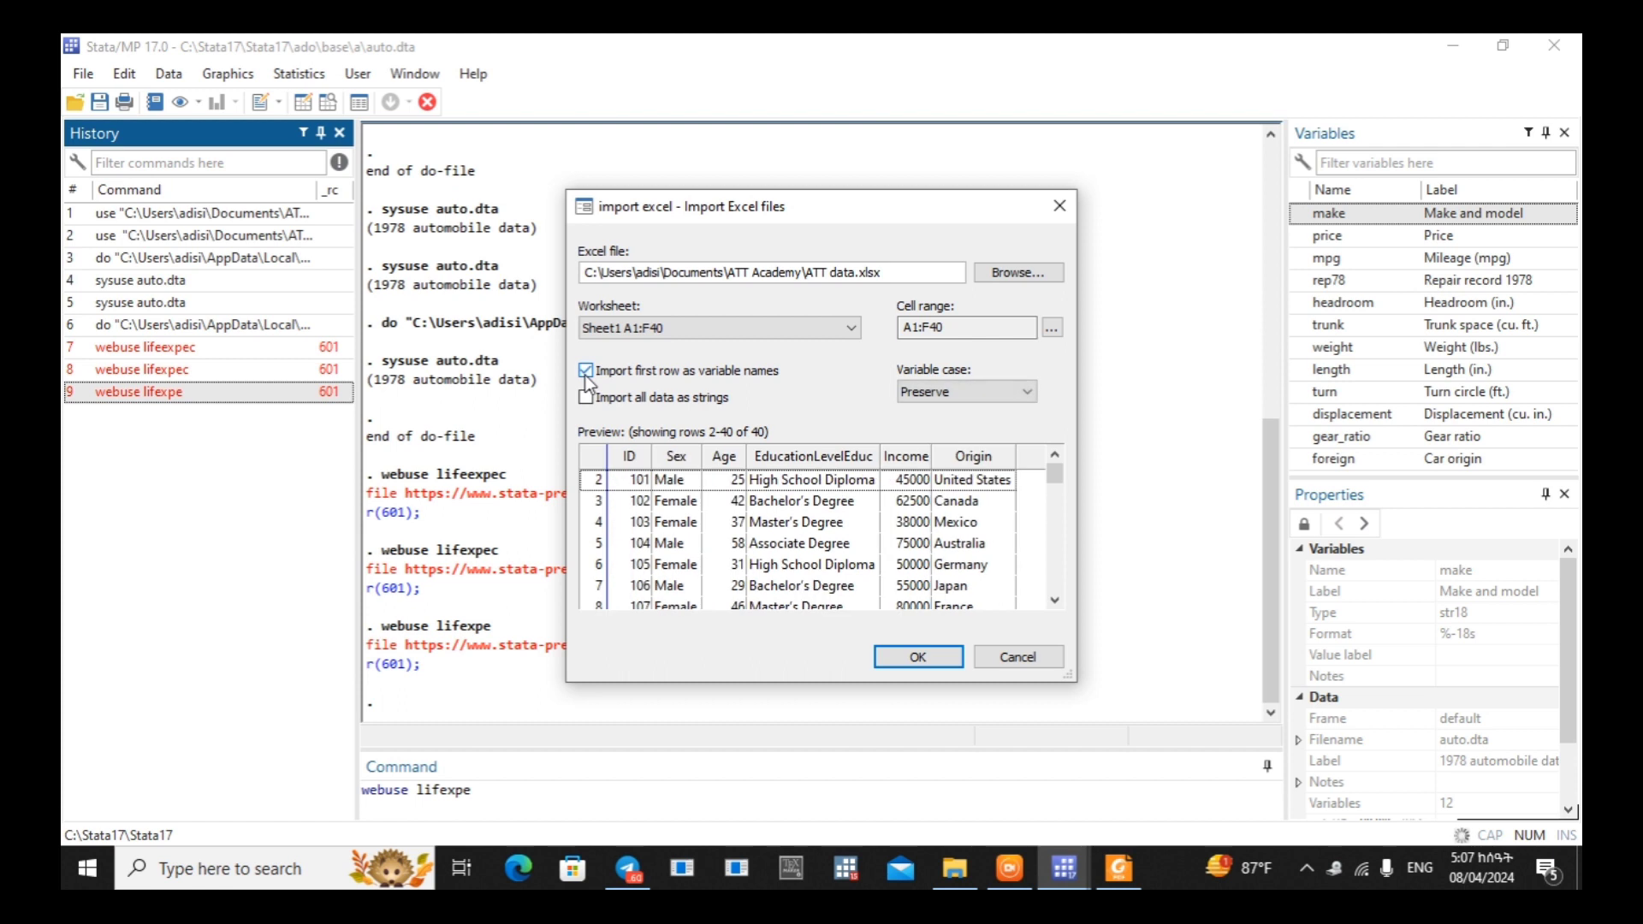
Import the sheet with variable case Lower, replacing the data in memory, and check it in the Data Editor
{"action": "left_click", "coordinate": [1031, 391]}
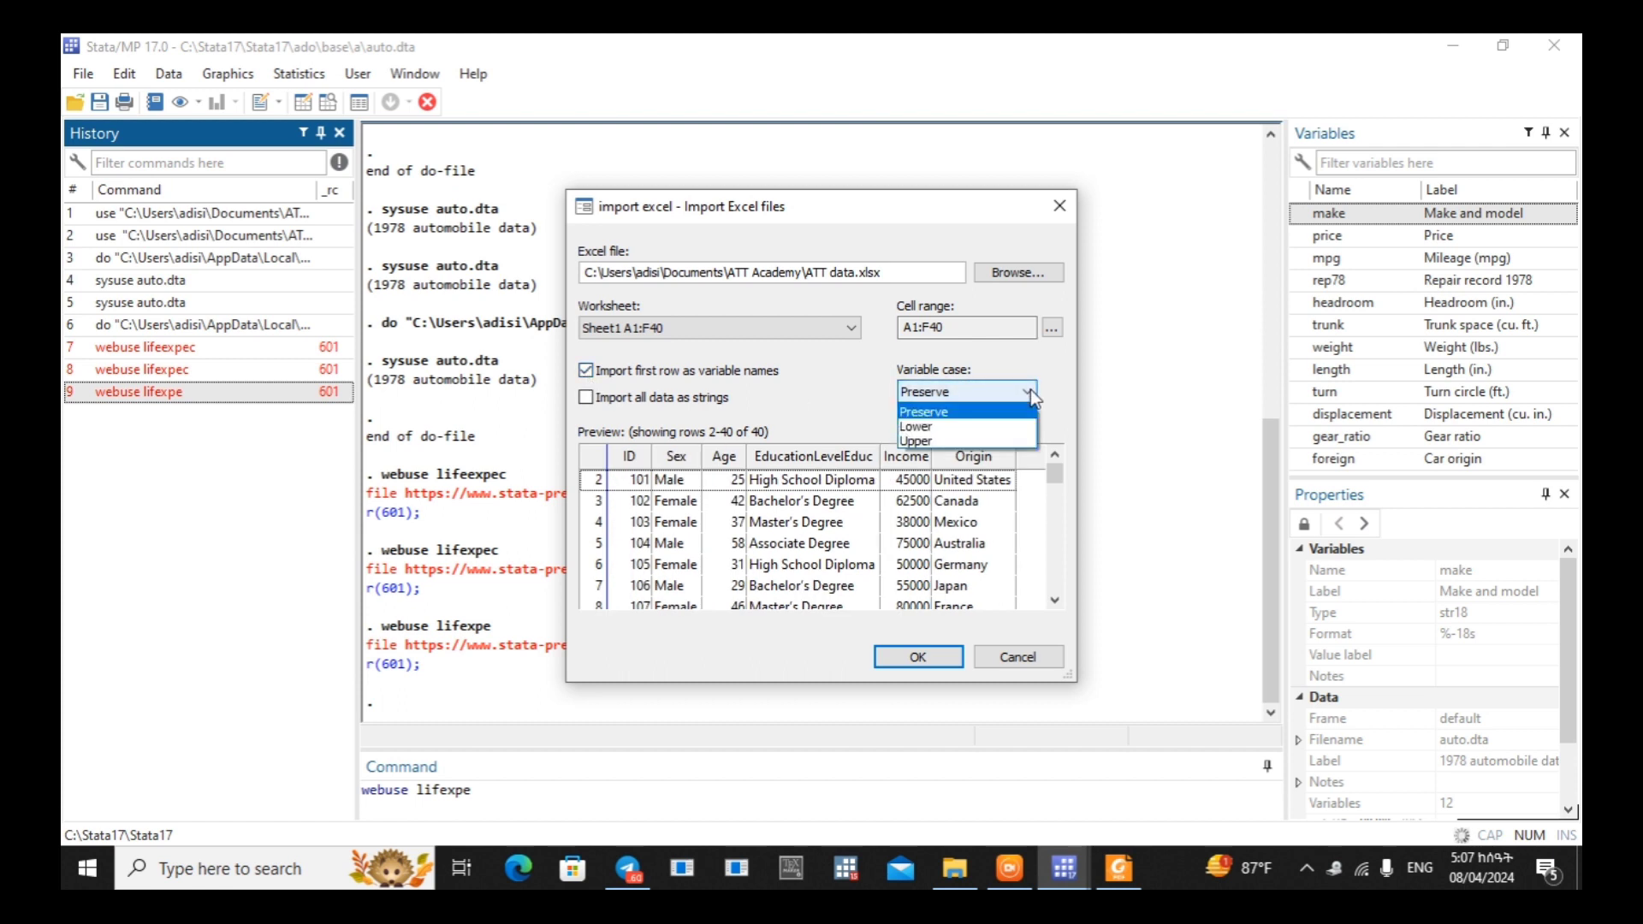
{"action": "left_click", "coordinate": [925, 427]}
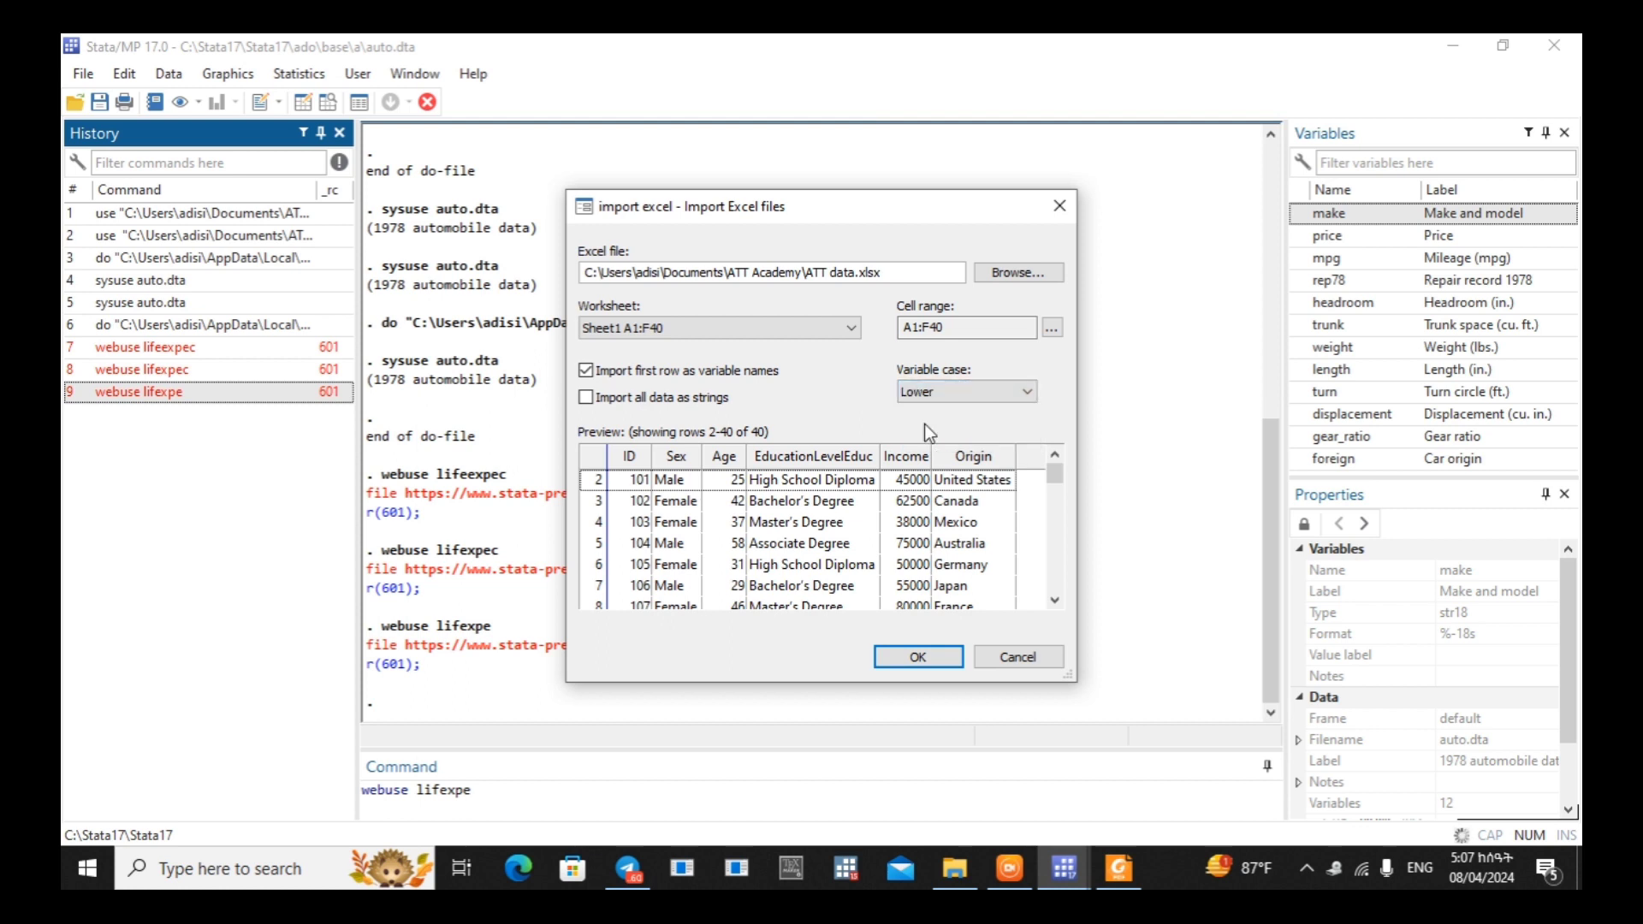
{"action": "left_click", "coordinate": [915, 659]}
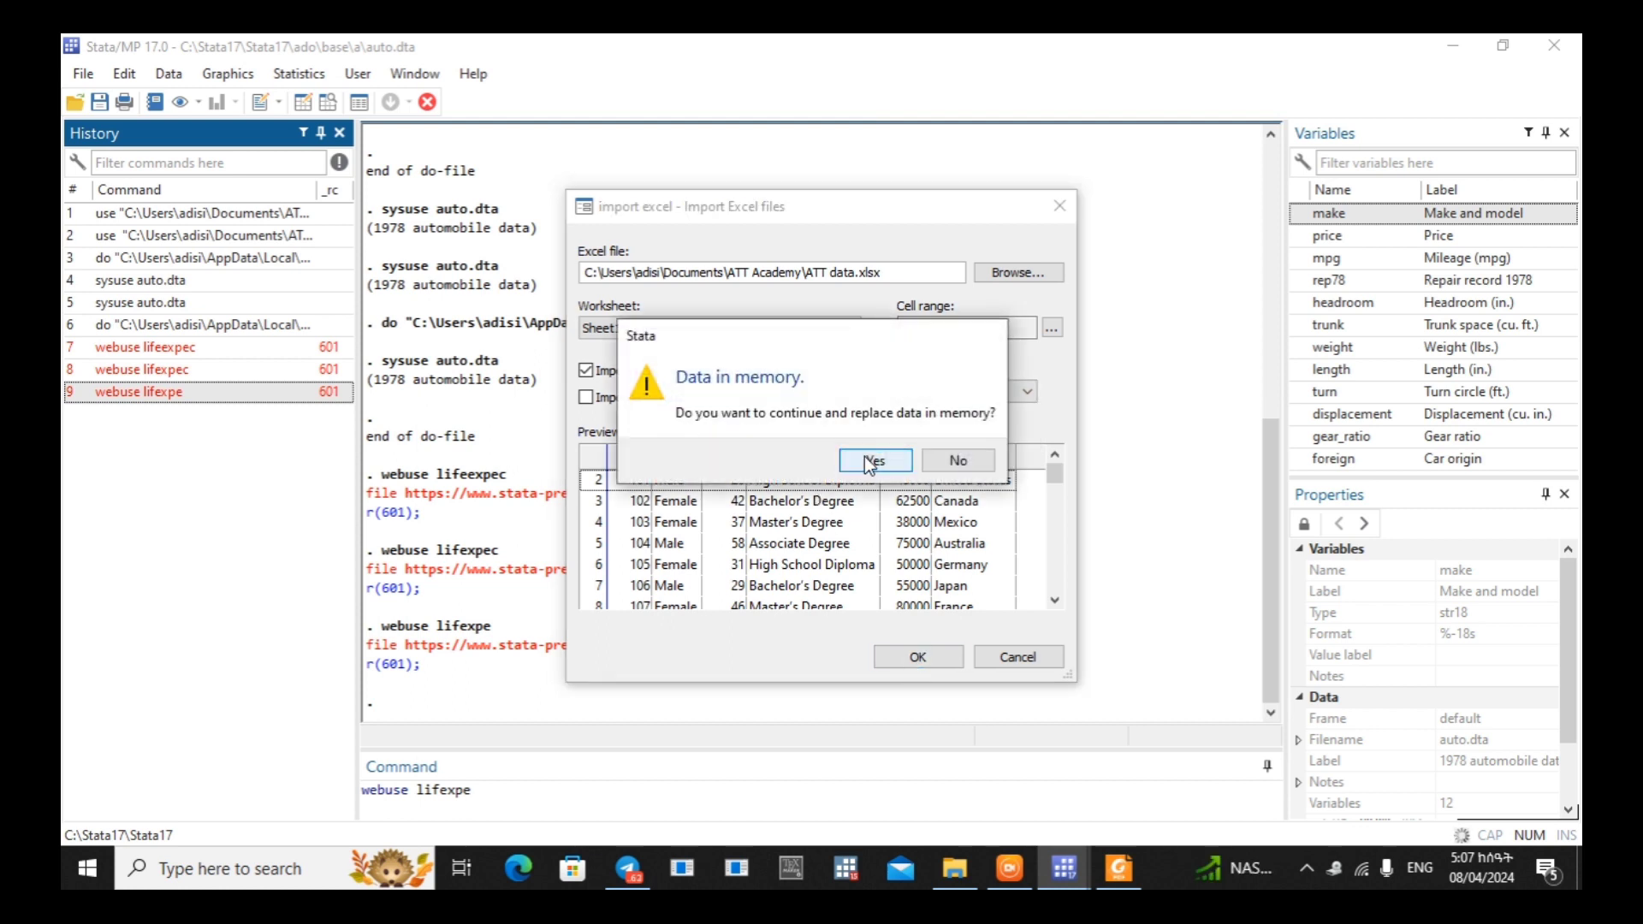
{"action": "left_click", "coordinate": [866, 458]}
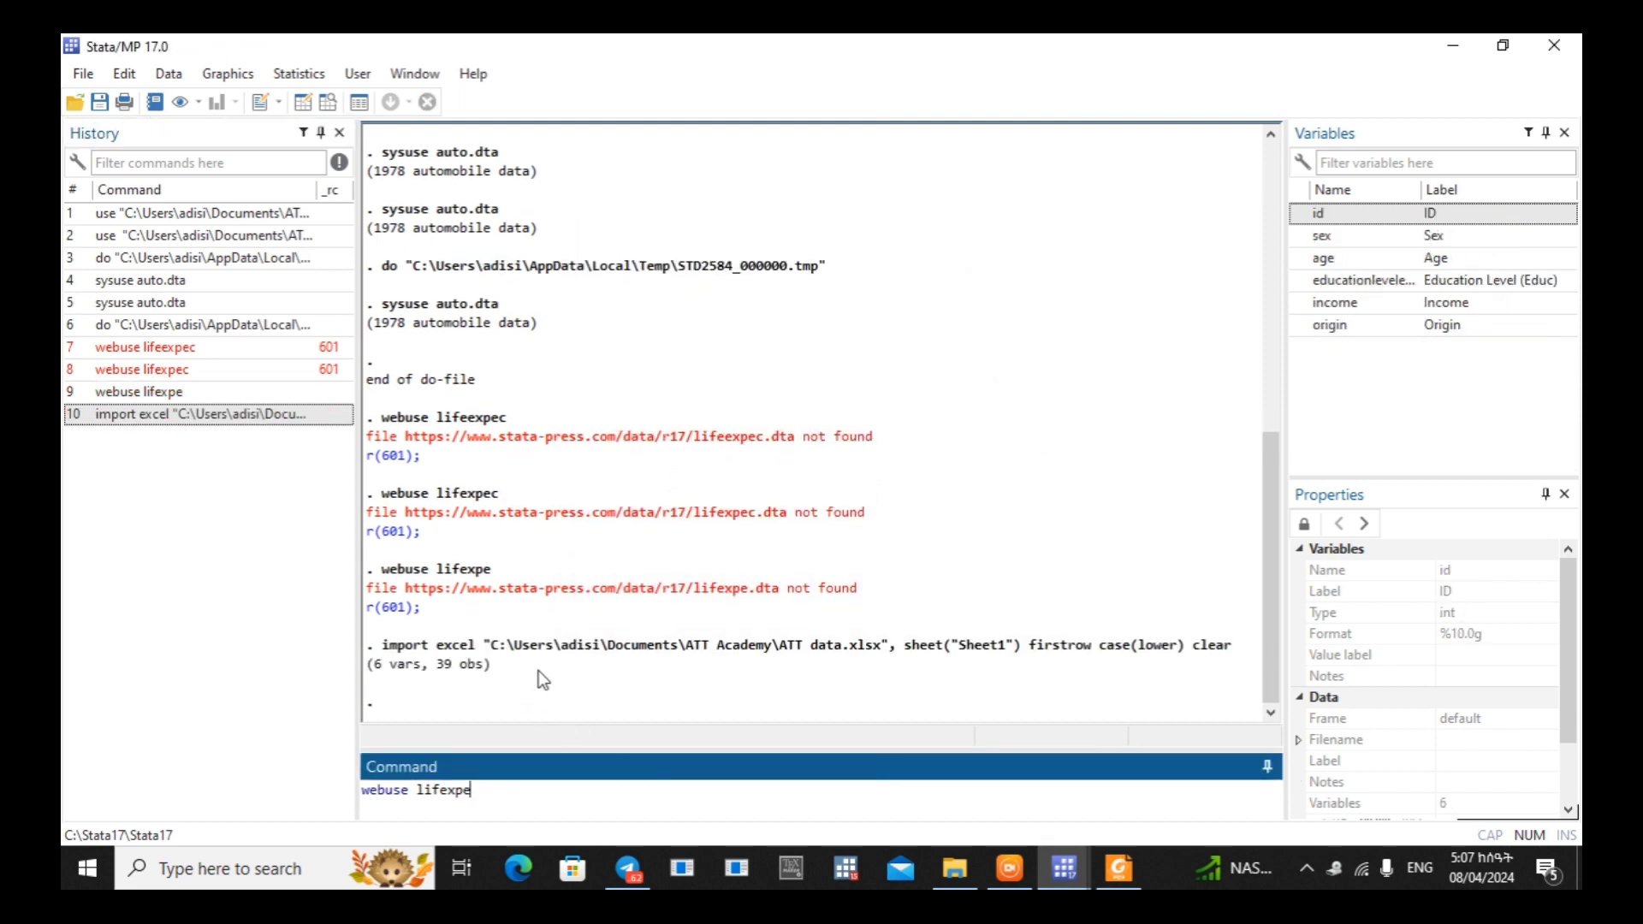
{"action": "left_click", "coordinate": [303, 106]}
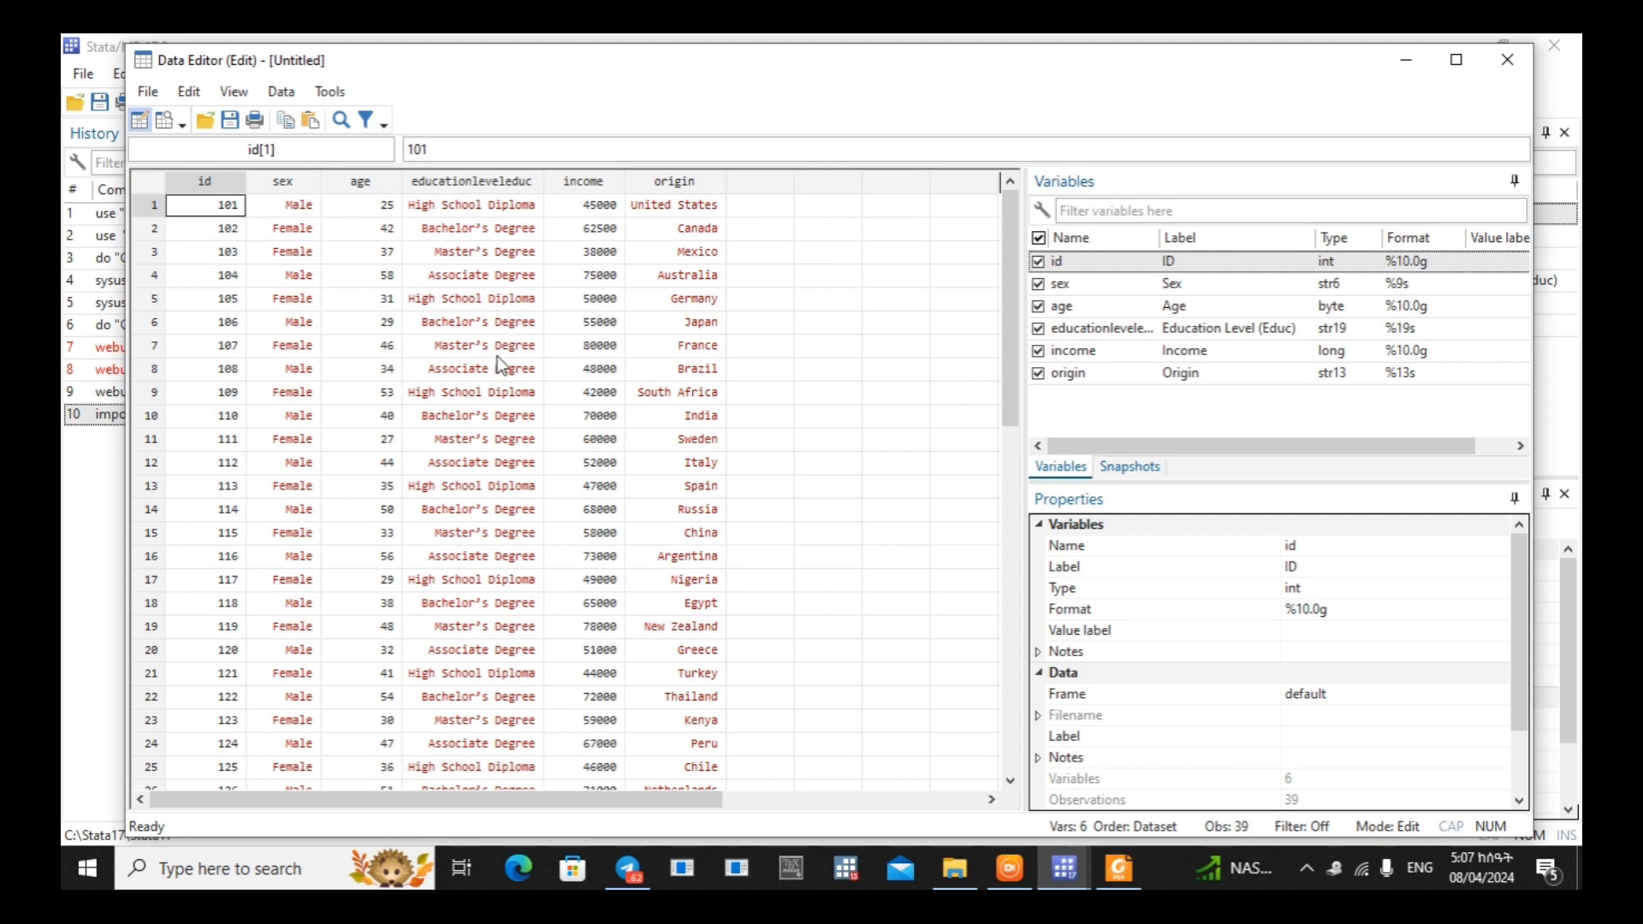
{"action": "left_click", "coordinate": [1508, 62]}
Replace the leftover webuse text in the command line with import excel
{"action": "key", "text": "BackSpace"}
{"action": "key", "text": "BackSpace"}
{"action": "key", "text": "BackSpace"}
{"action": "key", "text": "BackSpace"}
{"action": "key", "text": "BackSpace"}
{"action": "key", "text": "BackSpace"}
{"action": "key", "text": "BackSpace"}
{"action": "key", "text": "BackSpace"}
{"action": "key", "text": "BackSpace"}
{"action": "key", "text": "BackSpace"}
{"action": "key", "text": "BackSpace"}
{"action": "key", "text": "BackSpace"}
{"action": "key", "text": "BackSpace"}
{"action": "key", "text": "BackSpace"}
{"action": "type", "text": "import"}
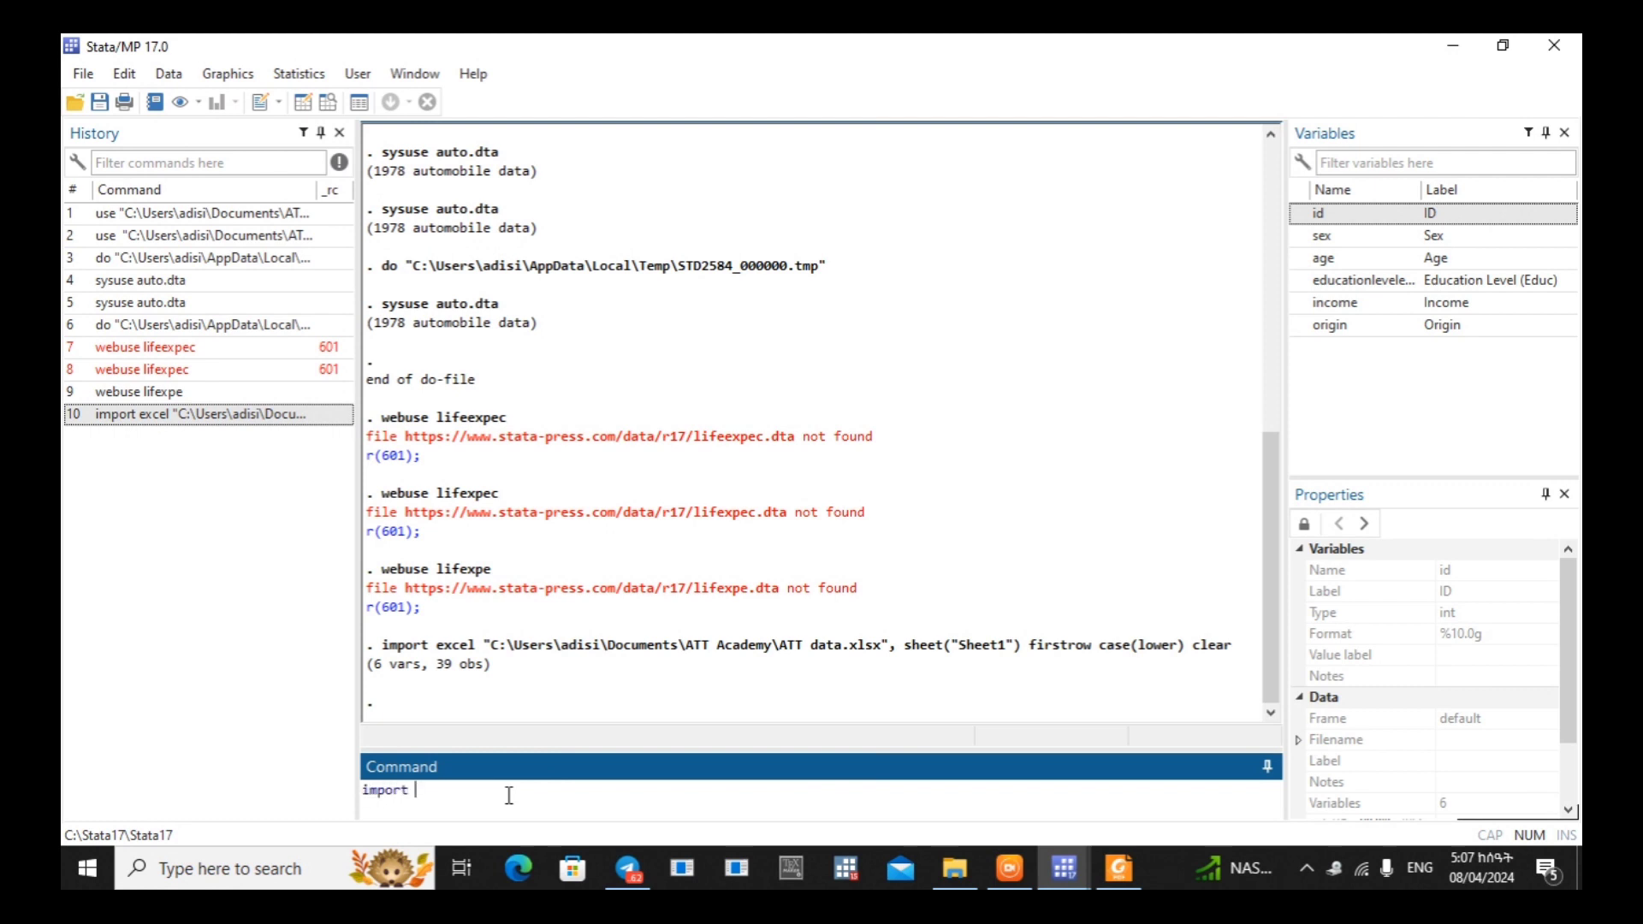
{"action": "type", "text": " excel"}
Insert the full path of ATT data.xlsx into the command, listing all file types to find the workbook
{"action": "left_click", "coordinate": [89, 74]}
{"action": "left_click", "coordinate": [122, 244]}
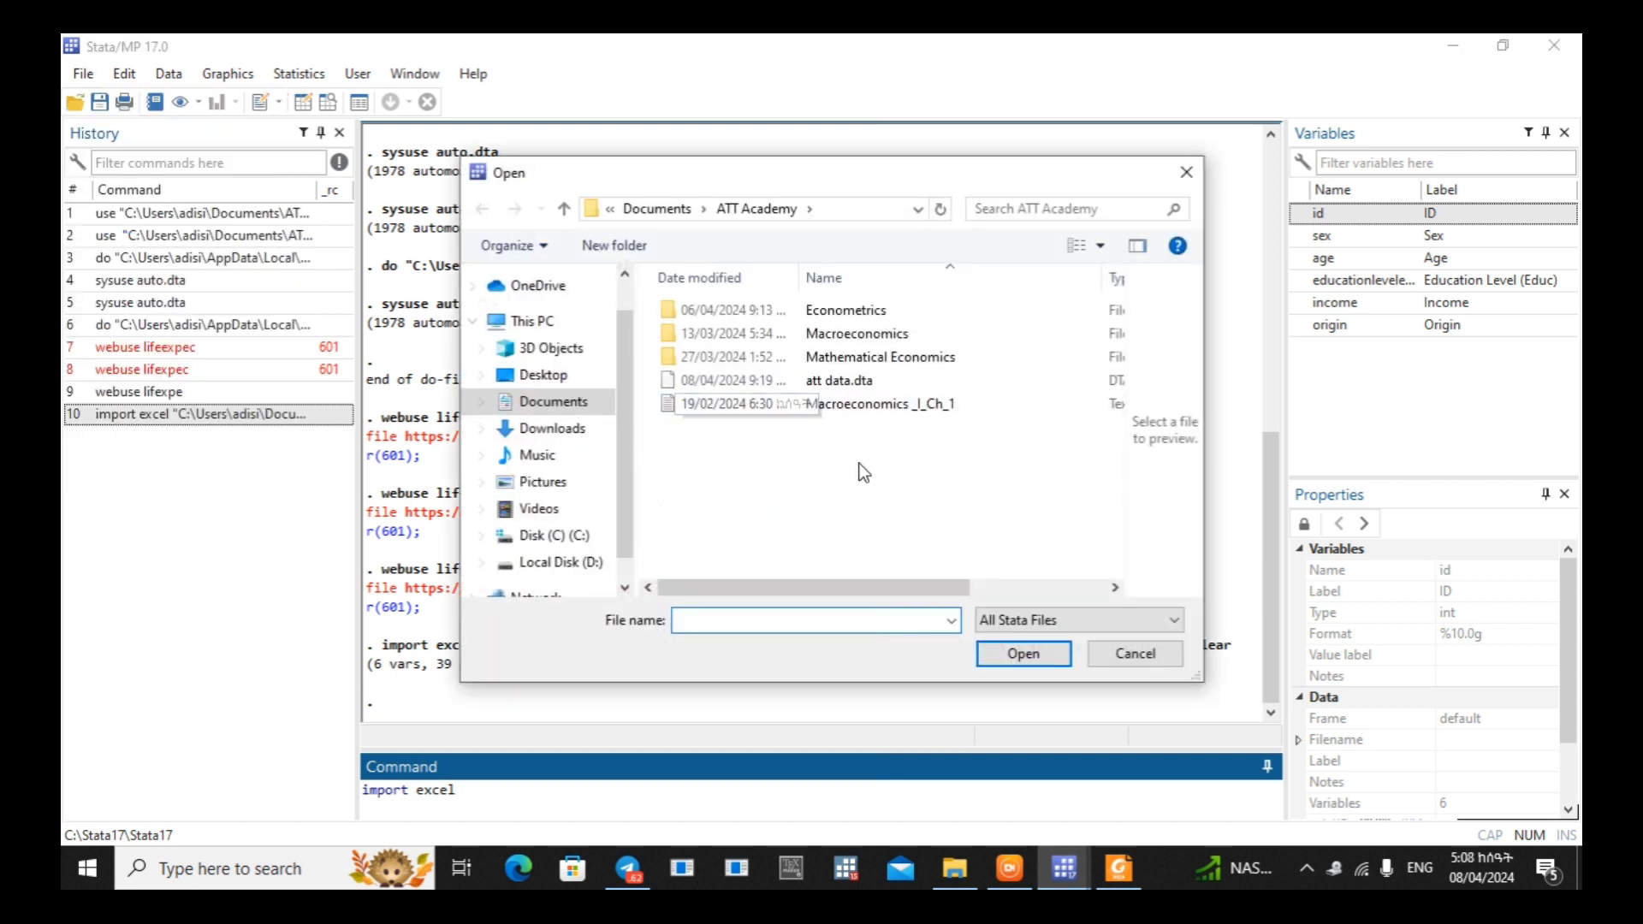
{"action": "left_click", "coordinate": [1144, 619]}
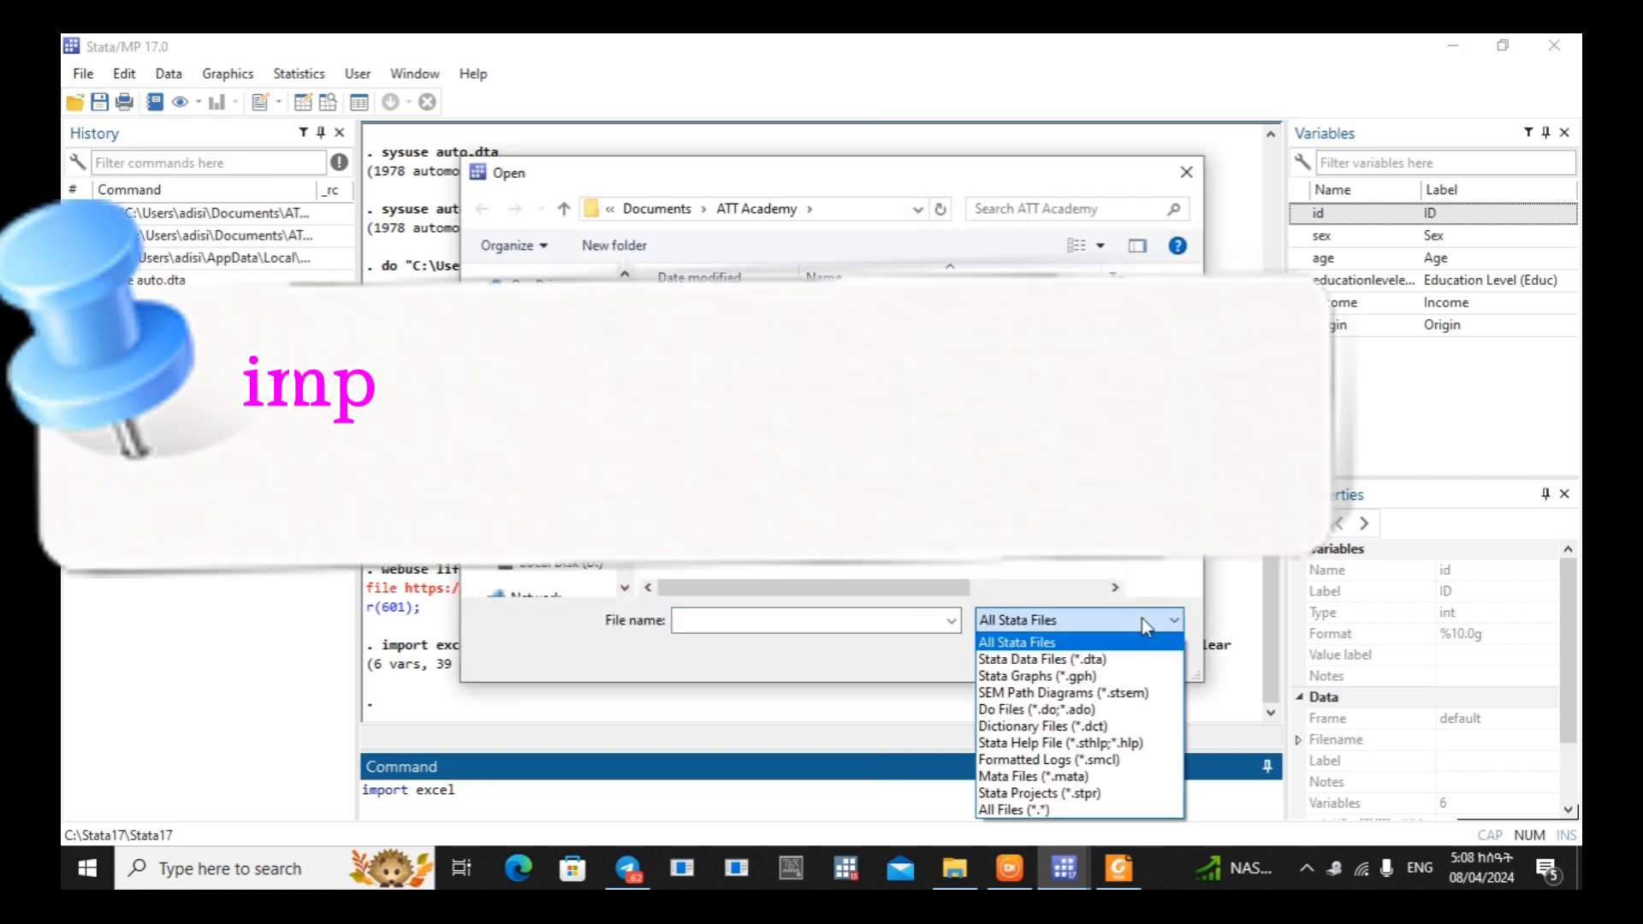
{"action": "left_click", "coordinate": [1008, 809]}
{"action": "left_click", "coordinate": [864, 517]}
{"action": "left_click", "coordinate": [1018, 657]}
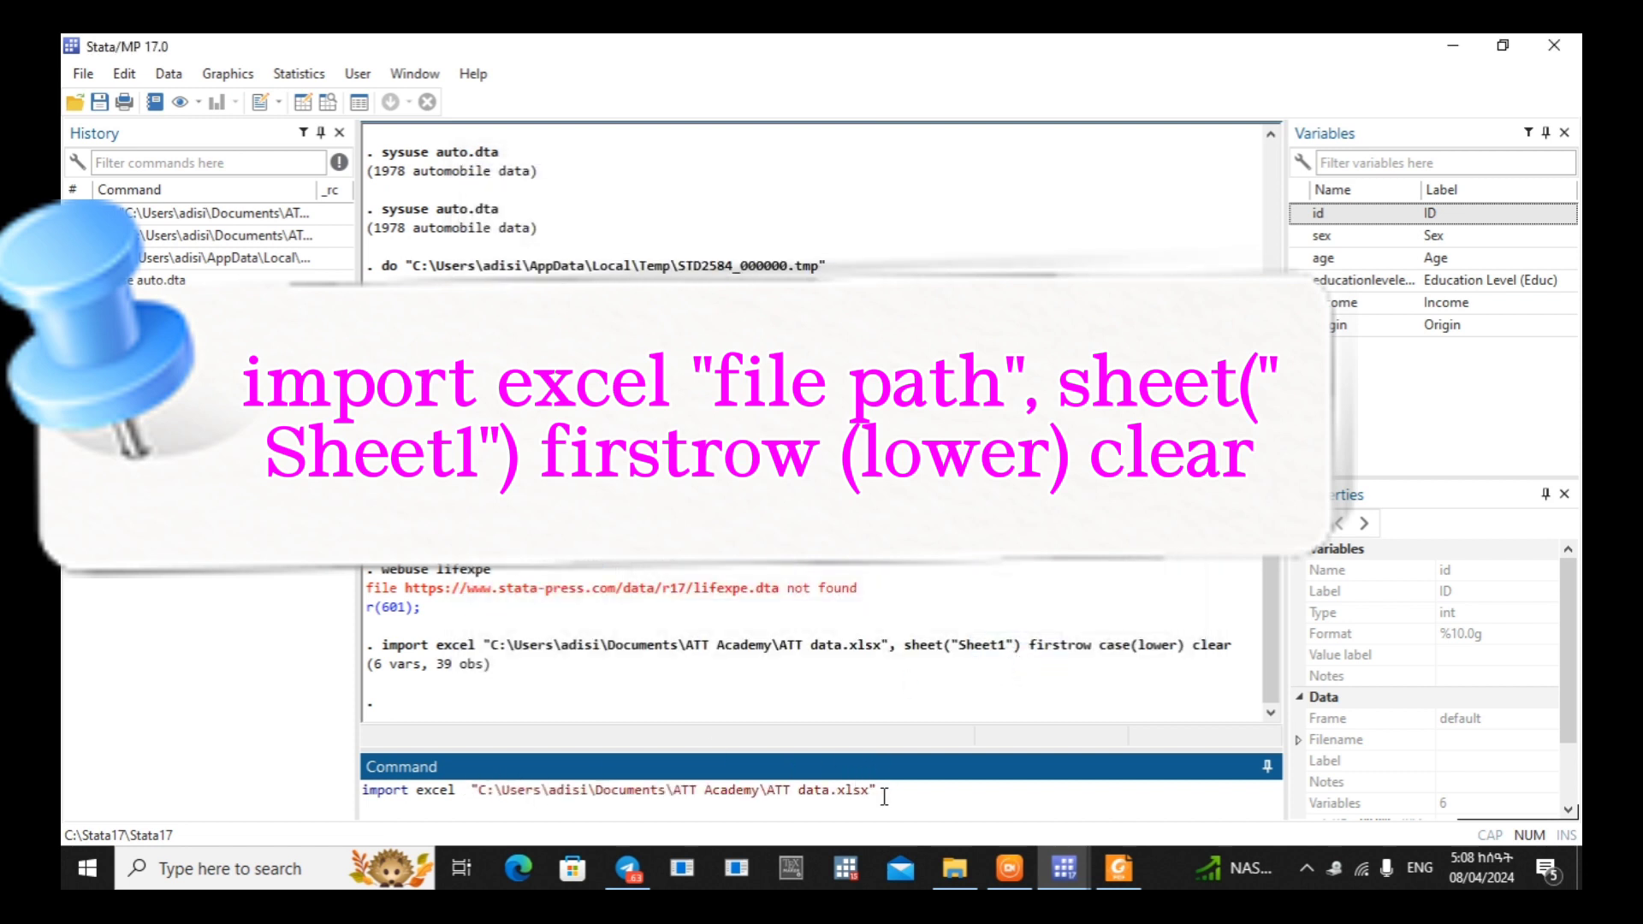
Append , sheet("Sheet1") firstrow after the file path in the import excel command
{"action": "type", "text": ","}
{"action": "type", "text": " sh"}
{"action": "type", "text": "ee"}
{"action": "type", "text": "t("}
{"action": "type", "text": ")"}
{"action": "type", "text": "\""}
{"action": "type", "text": "S"}
{"action": "type", "text": "heet"}
{"action": "type", "text": "1"}
{"action": "type", "text": " first"}
{"action": "type", "text": "row"}
Add the case option to the import excel command and set it to (upper)
{"action": "type", "text": " case "}
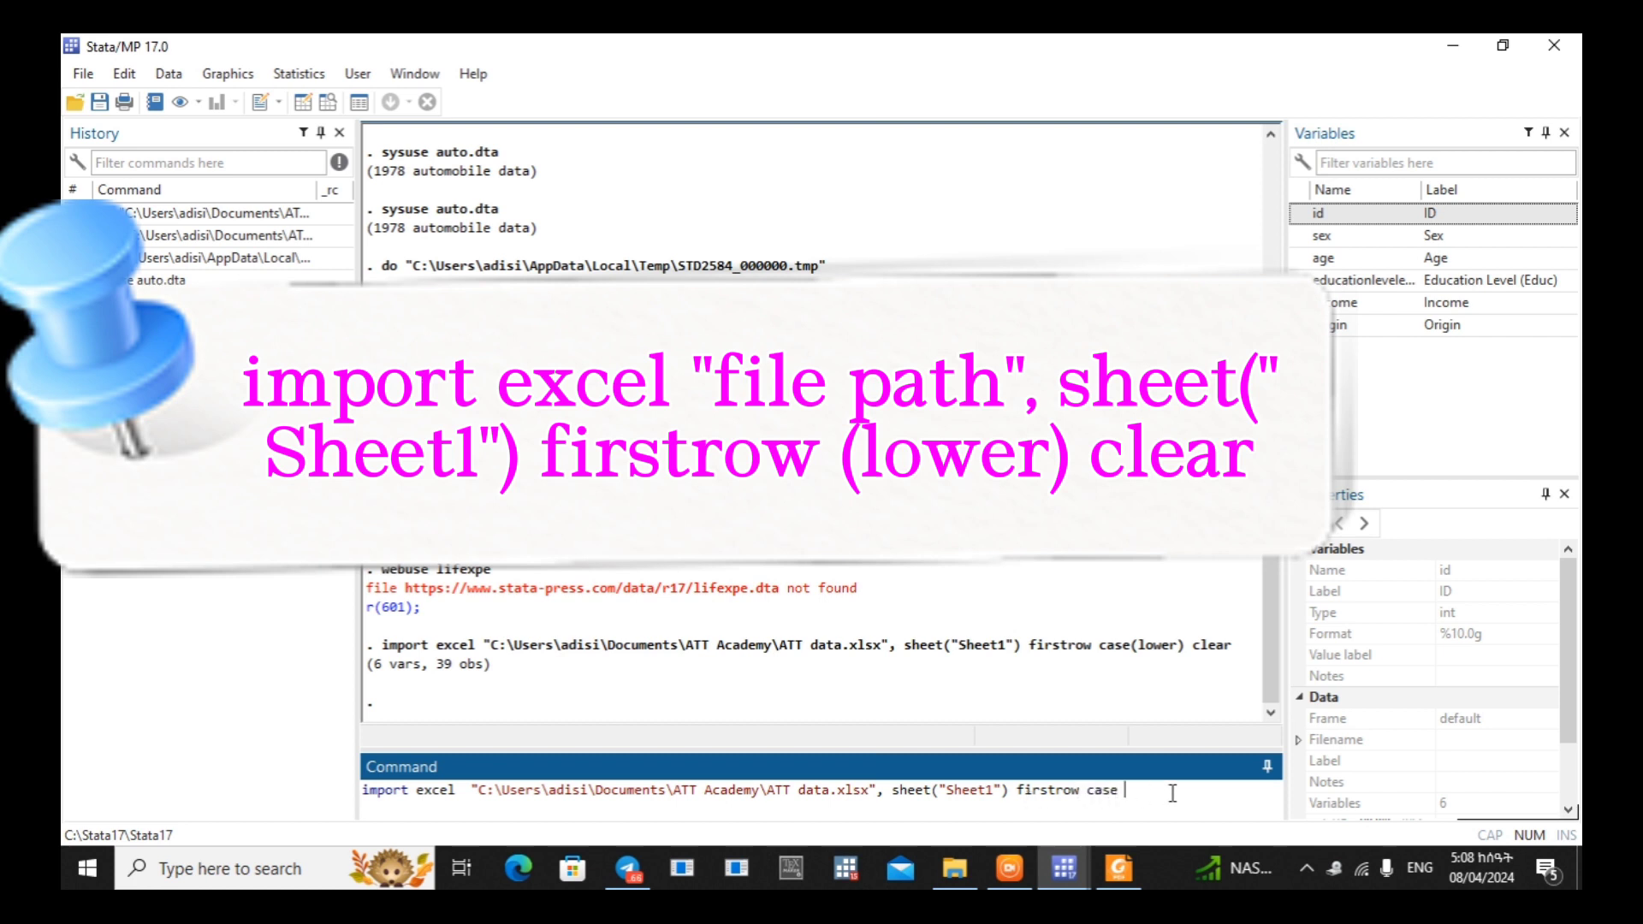
{"action": "type", "text": "("}
{"action": "type", "text": "lowe"}
{"action": "type", "text": "r"}
{"action": "type", "text": ")"}
{"action": "left_click", "coordinate": [1171, 793]}
{"action": "key", "text": "BackSpace"}
{"action": "key", "text": "BackSpace"}
{"action": "key", "text": "BackSpace"}
{"action": "key", "text": "BackSpace"}
{"action": "key", "text": "BackSpace"}
{"action": "type", "text": "upper"}
End the import excel command with clear and run it
{"action": "left_click", "coordinate": [1215, 792]}
{"action": "type", "text": "clear"}
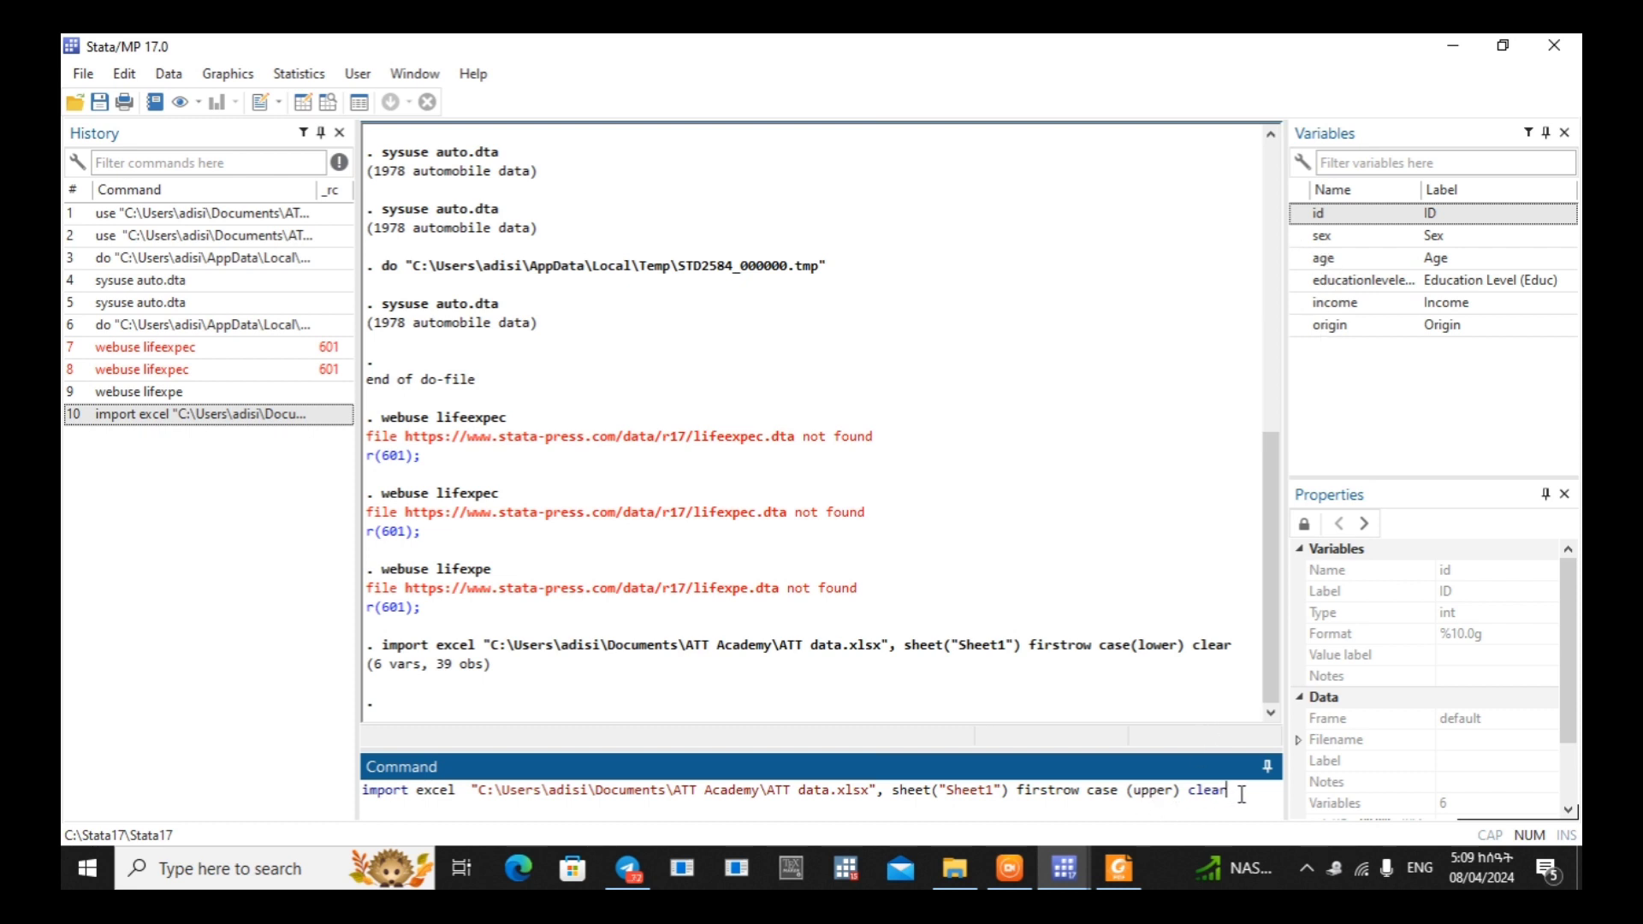
{"action": "key", "text": "Return"}
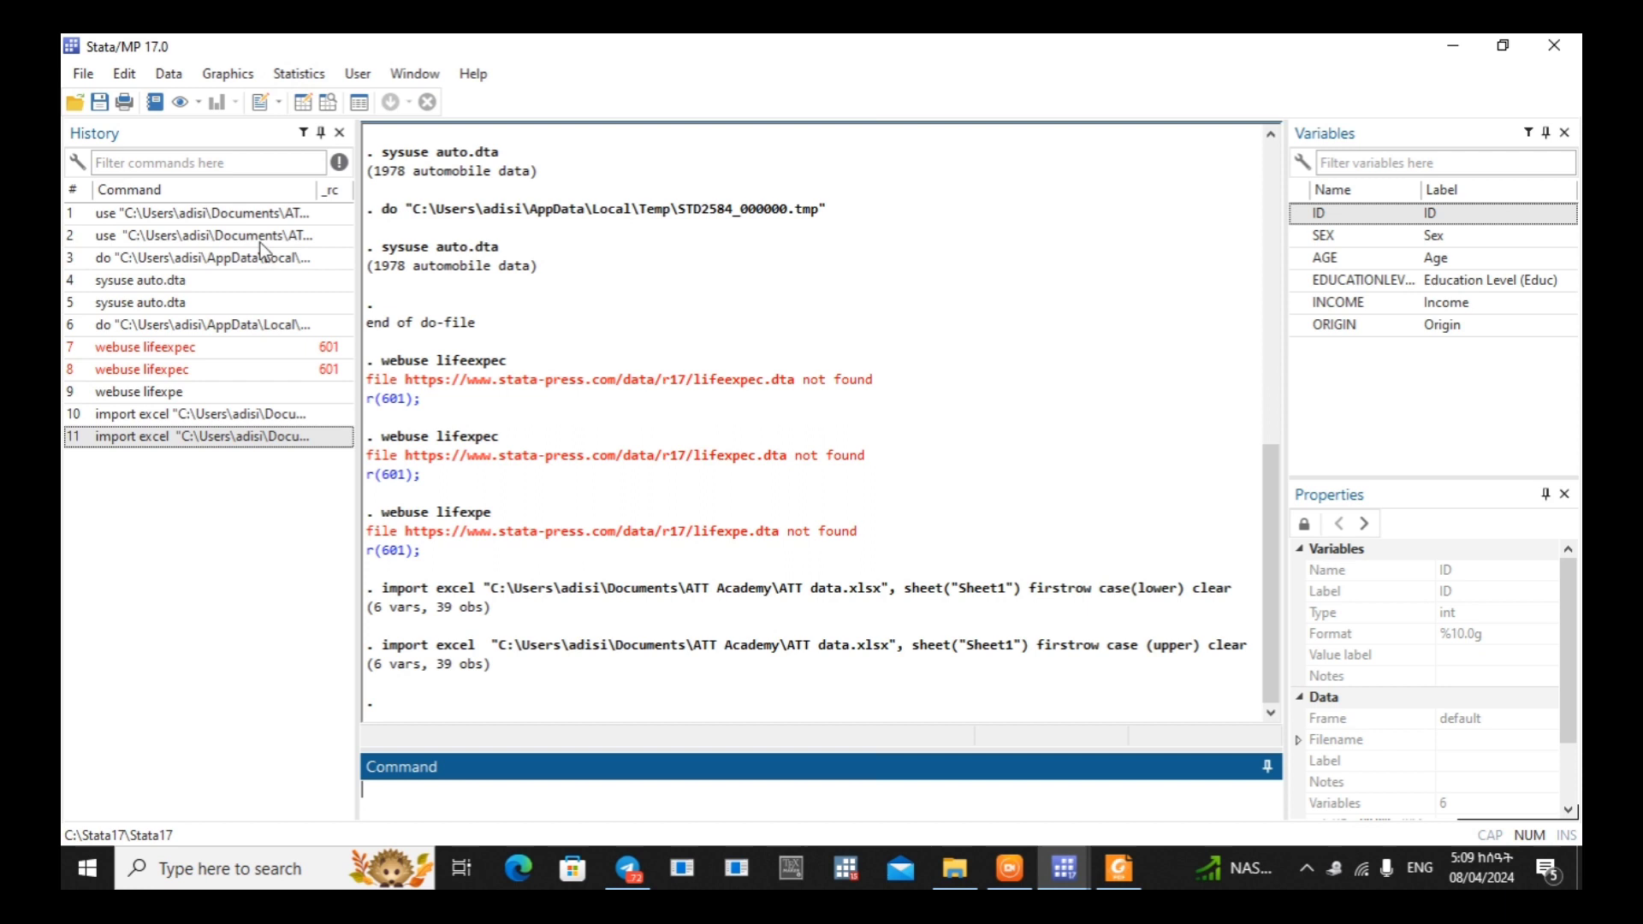
Copy the executed import excel command with case (upper) onto a new third line of the do-file and execute the do-file
{"action": "left_click_drag", "start_coordinate": [377, 643], "coordinate": [1244, 657]}
{"action": "key", "text": "ctrl+c"}
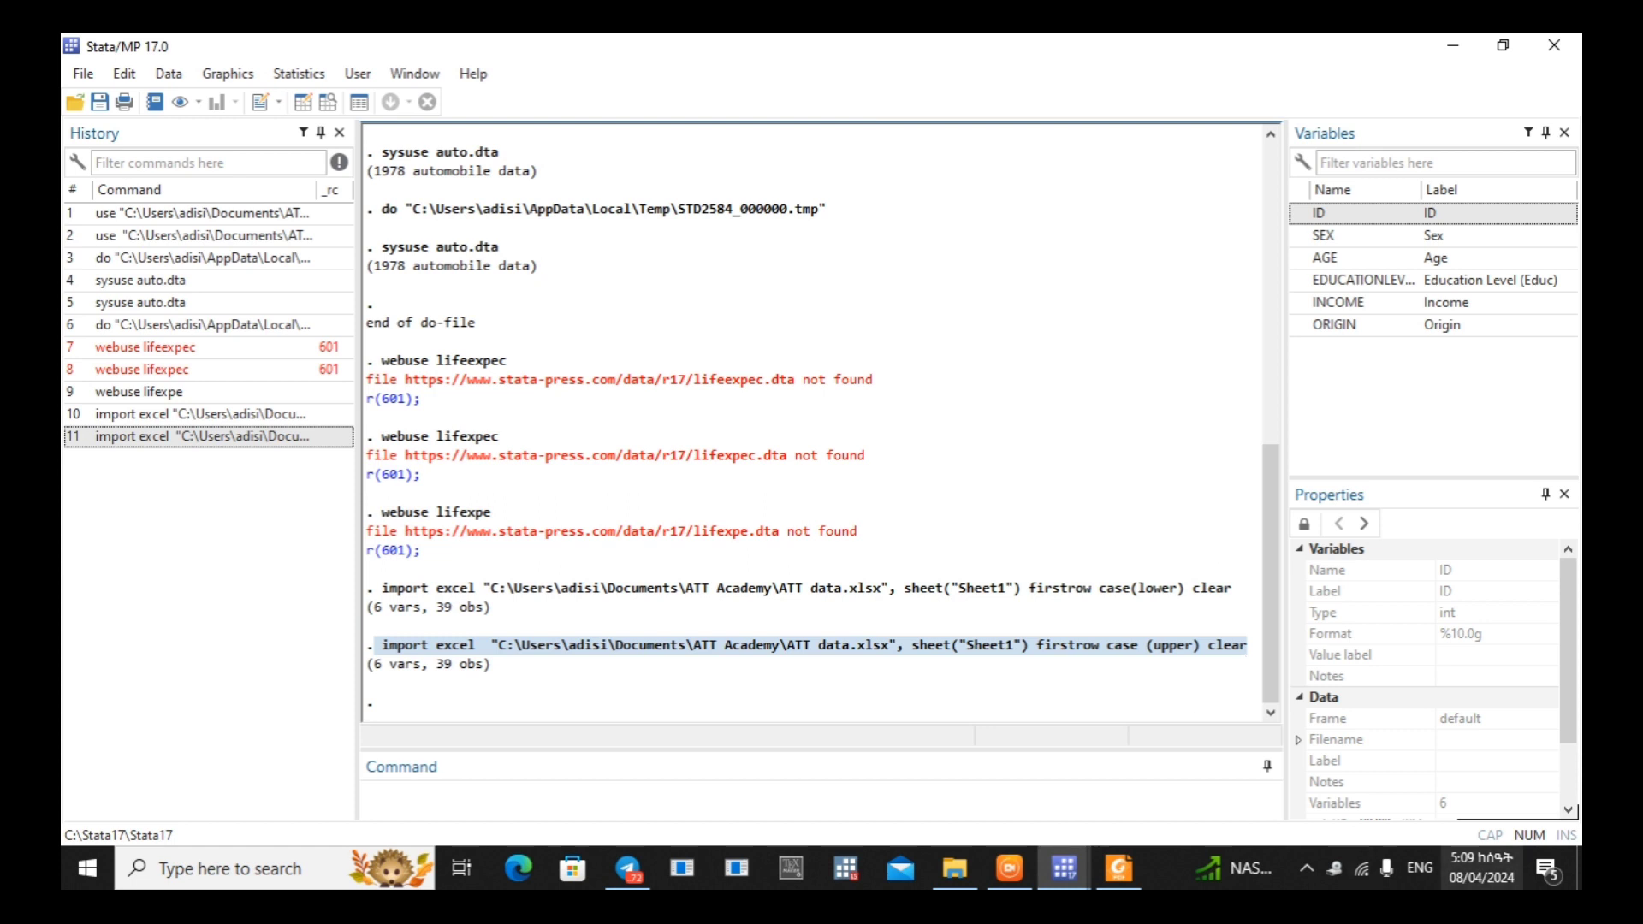
{"action": "mouse_move", "coordinate": [1068, 858]}
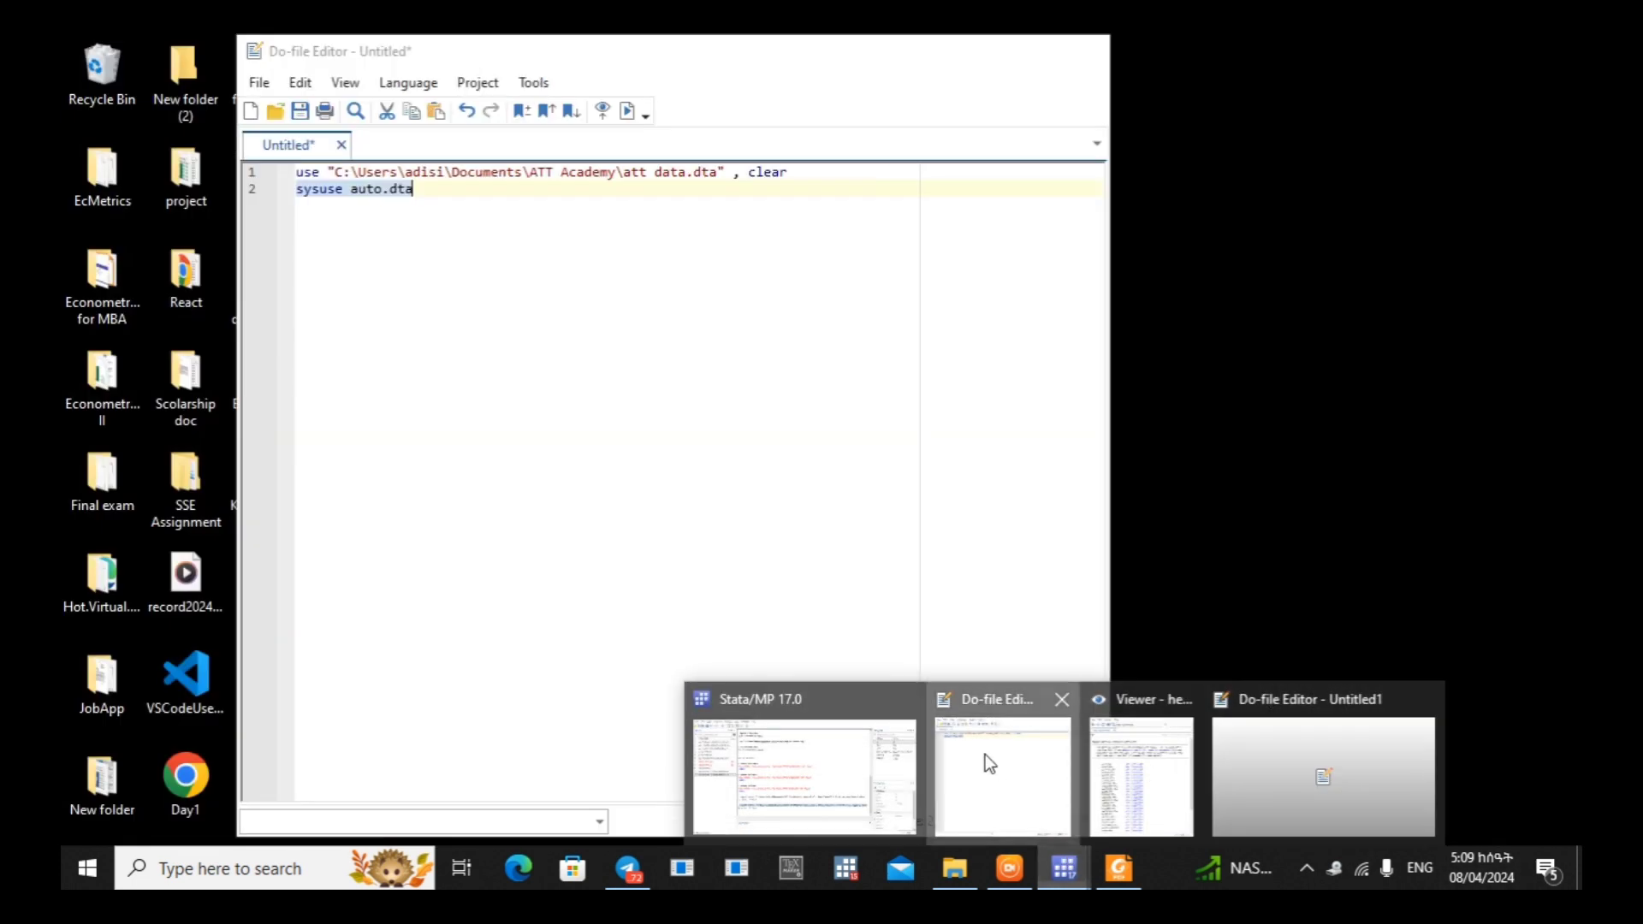
{"action": "left_click", "coordinate": [984, 753]}
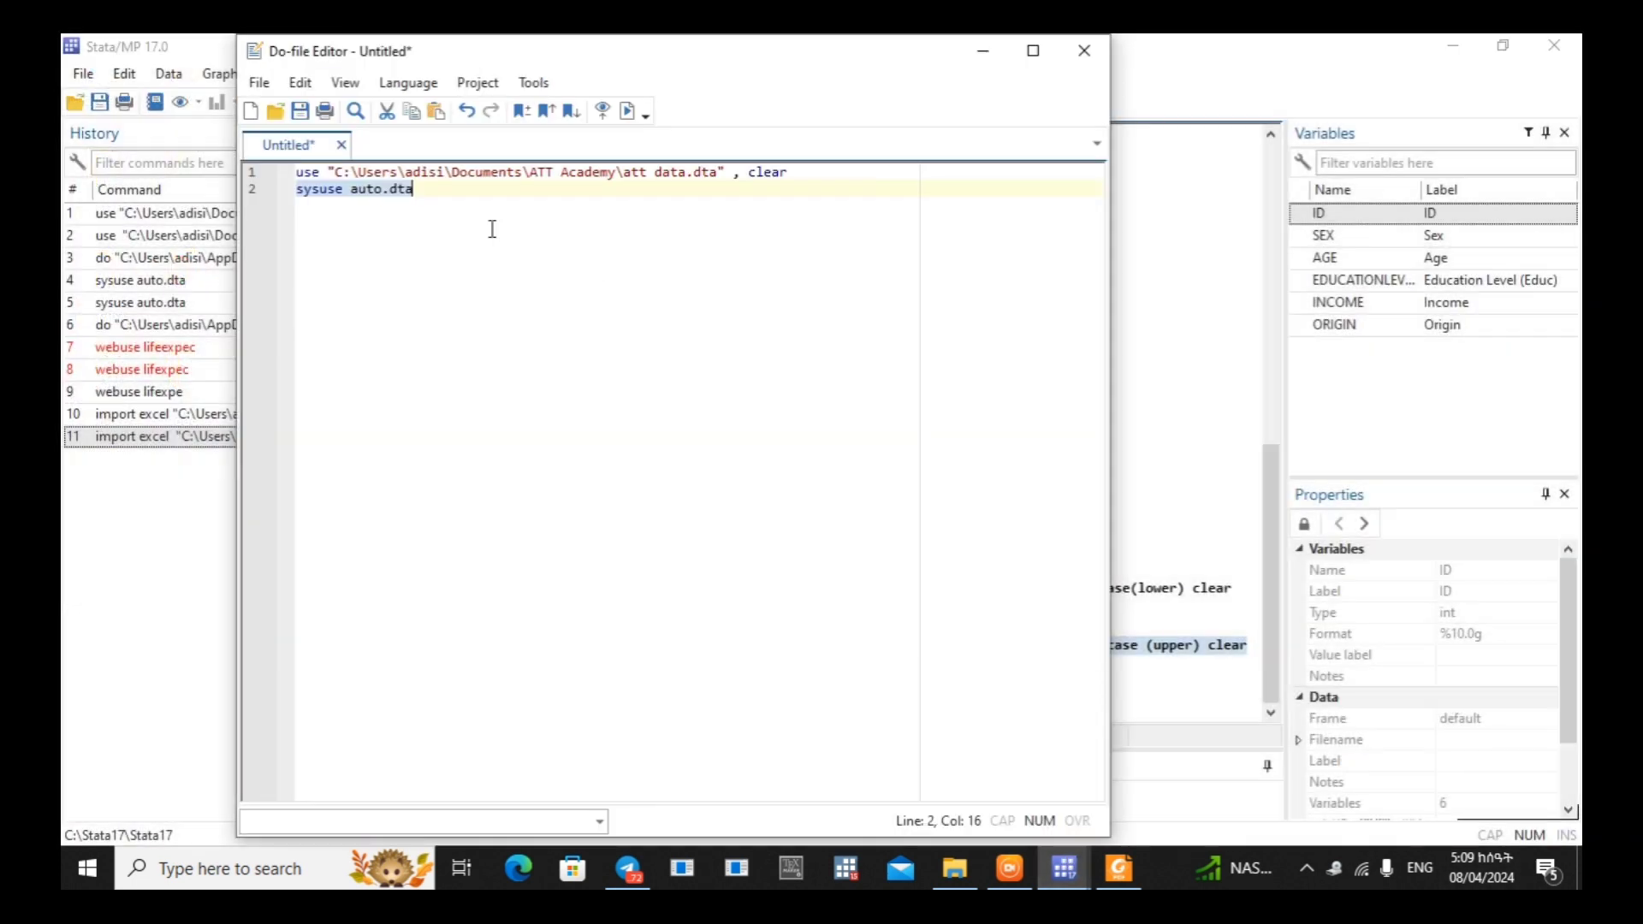
{"action": "left_click", "coordinate": [430, 196]}
{"action": "key", "text": "Return"}
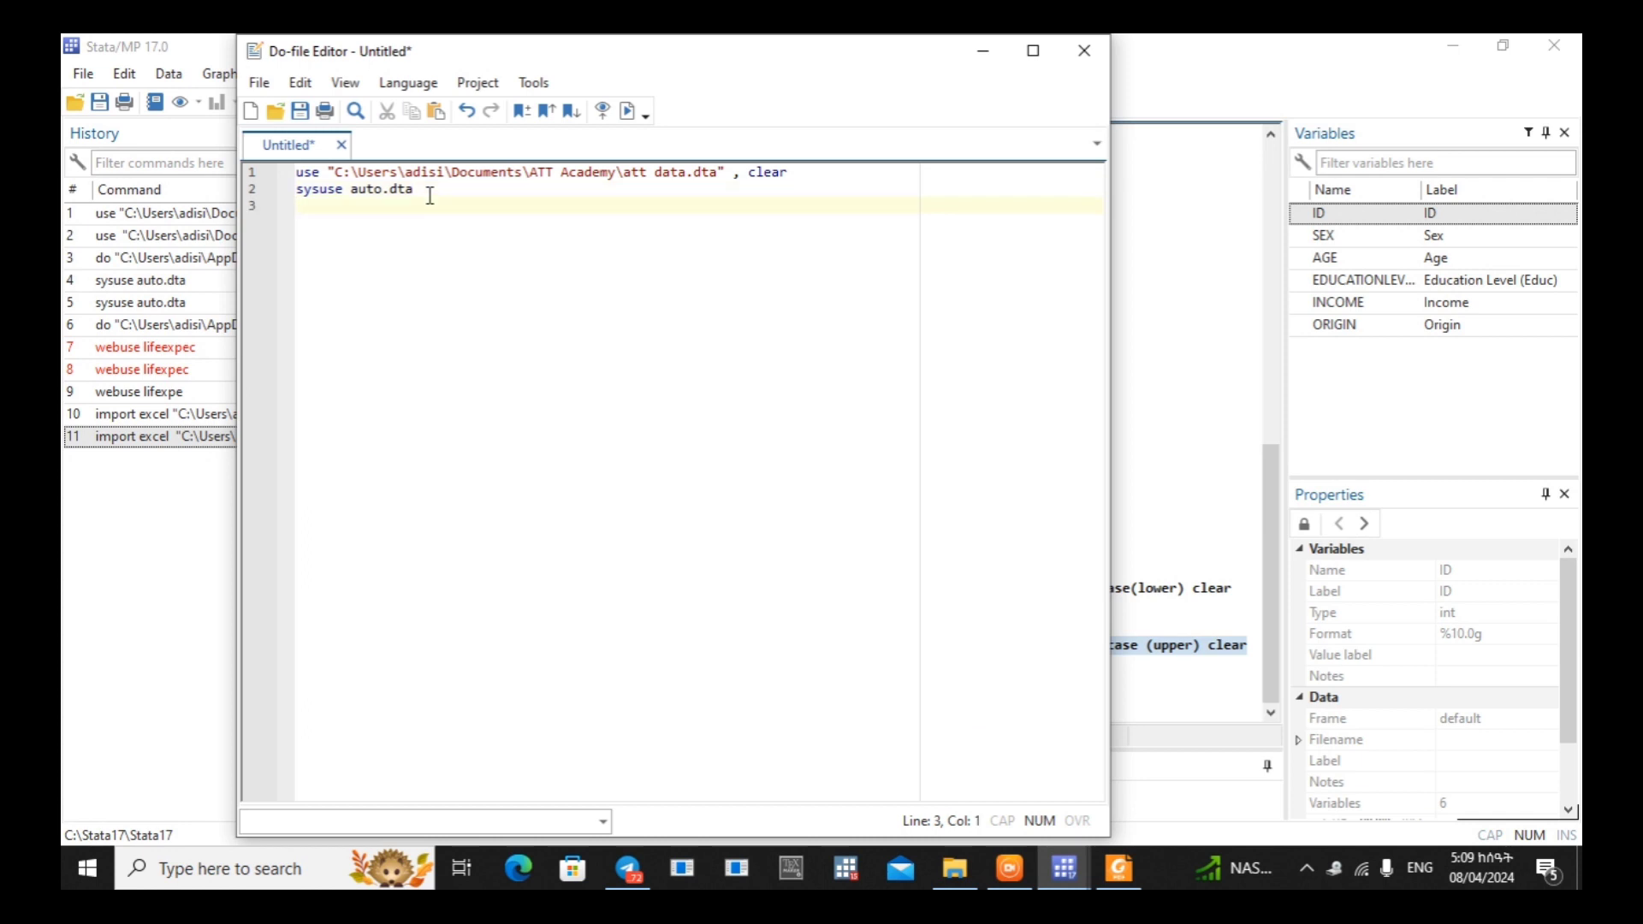
{"action": "key", "text": "ctrl+v"}
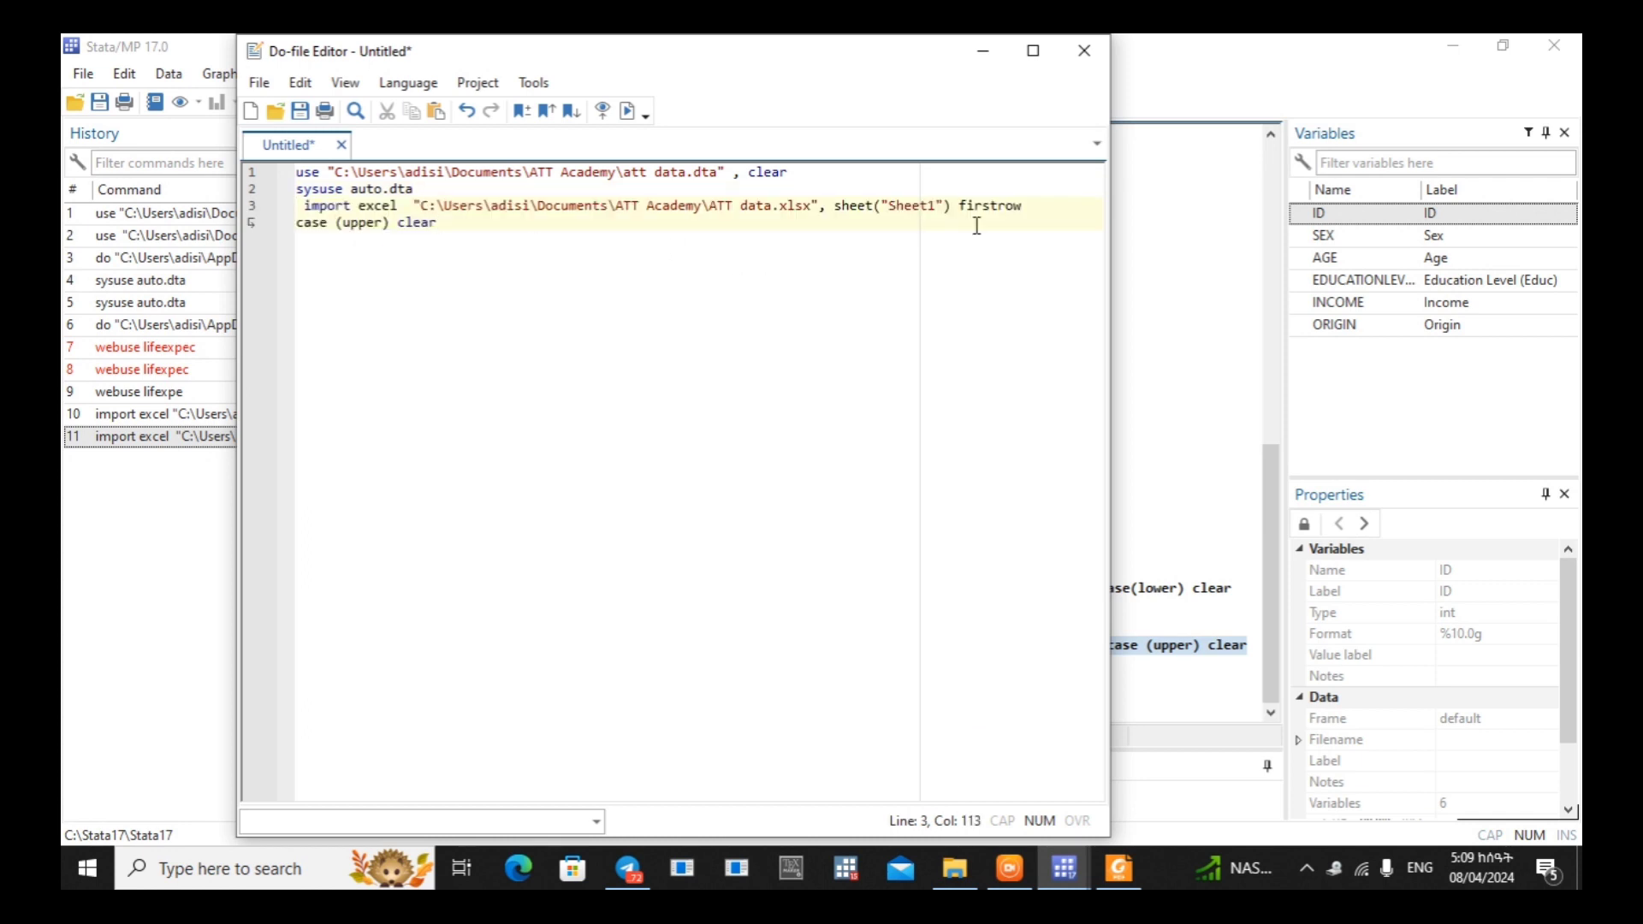
{"action": "left_click", "coordinate": [382, 223]}
{"action": "left_click", "coordinate": [629, 112]}
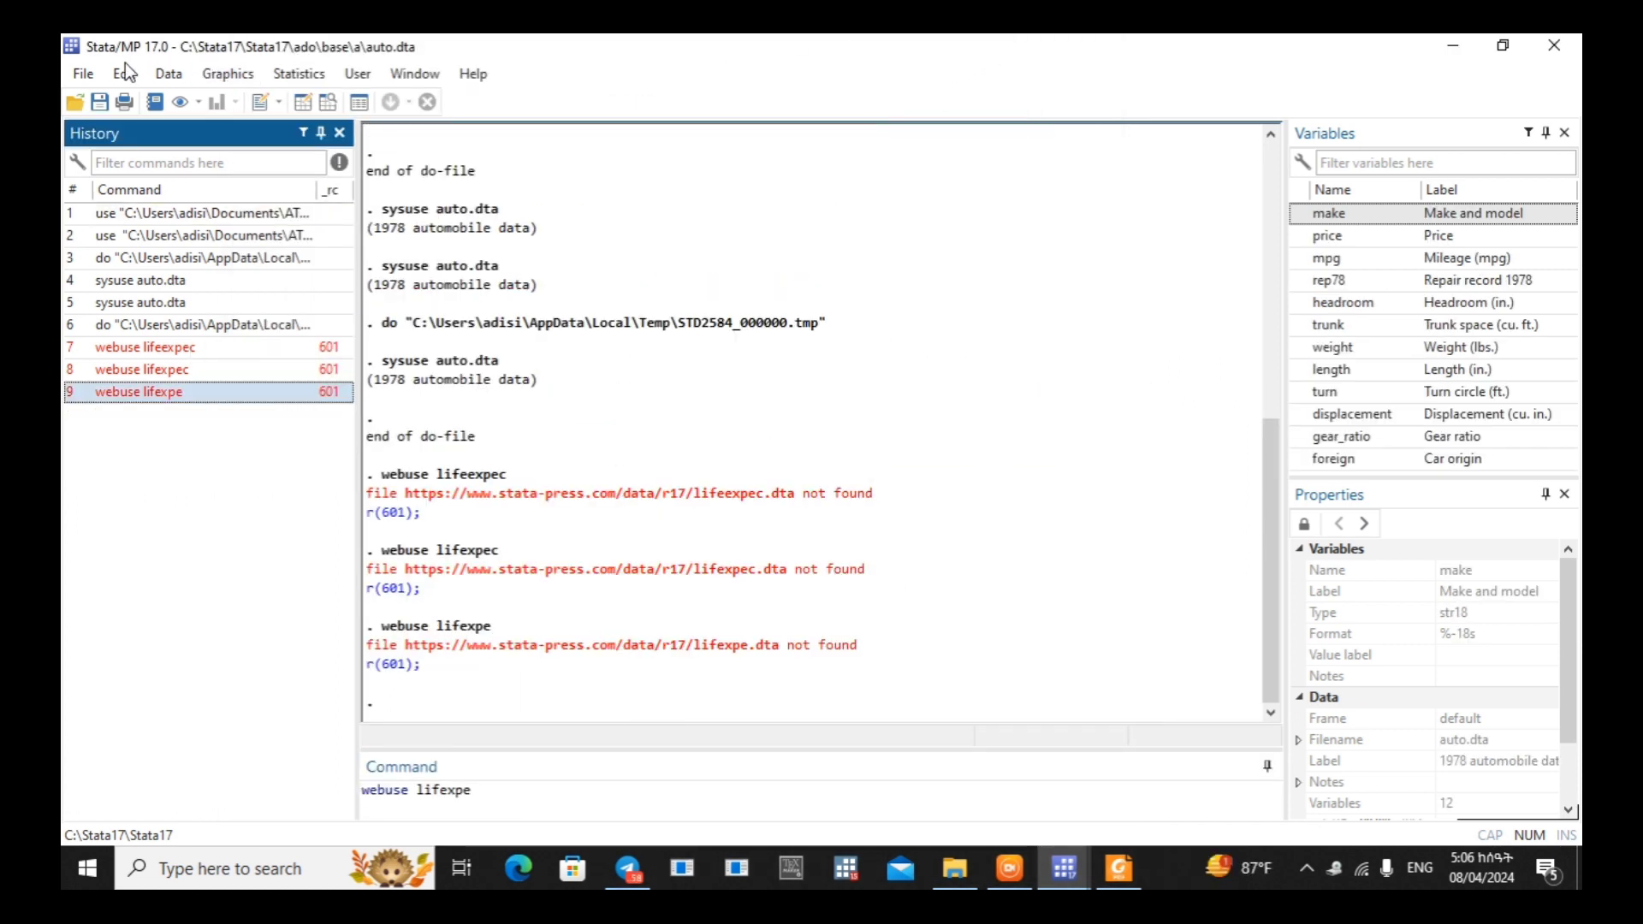
Start an Excel import and choose the ATT data workbook from the ATT Academy folder
{"action": "left_click", "coordinate": [87, 76]}
{"action": "mouse_move", "coordinate": [141, 336]}
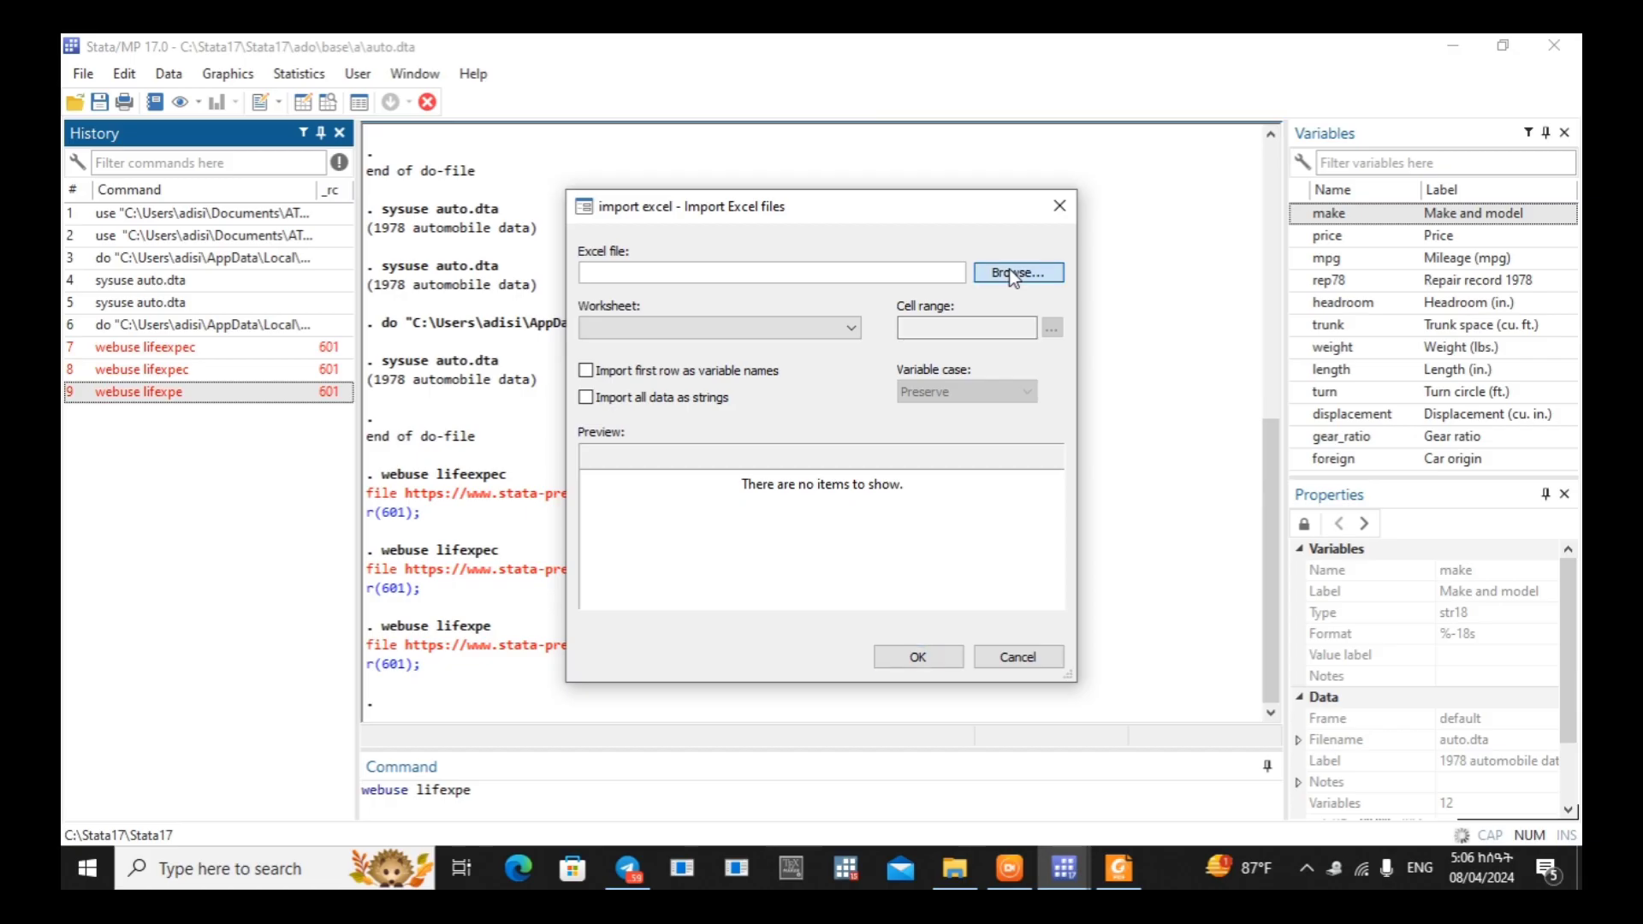
{"action": "left_click", "coordinate": [1009, 268]}
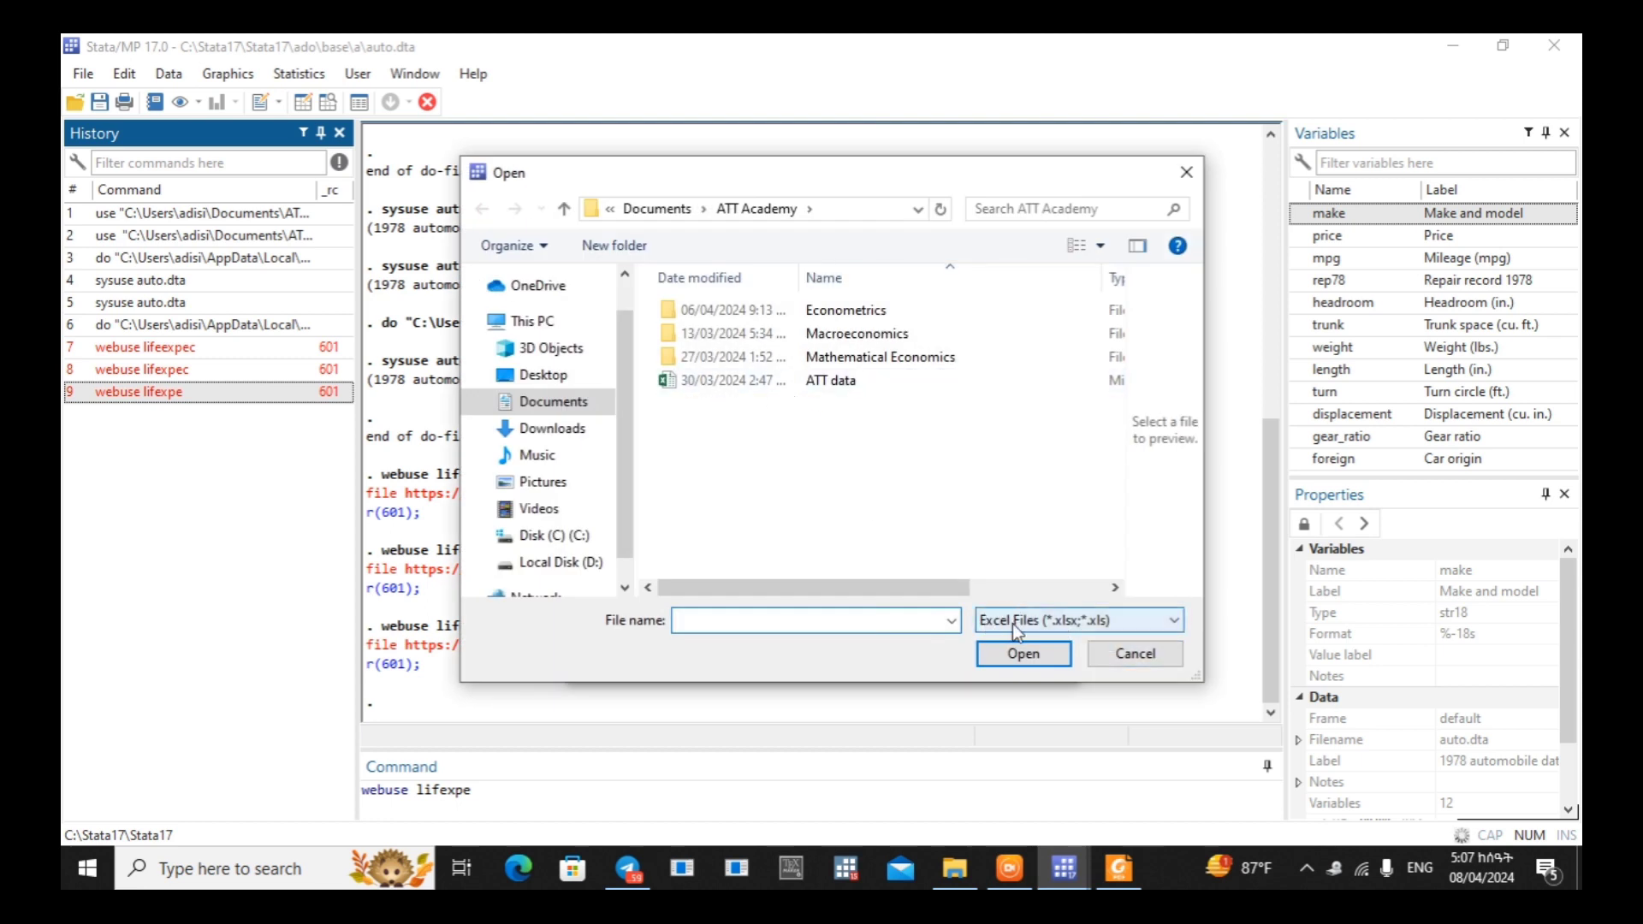
{"action": "left_click", "coordinate": [707, 378]}
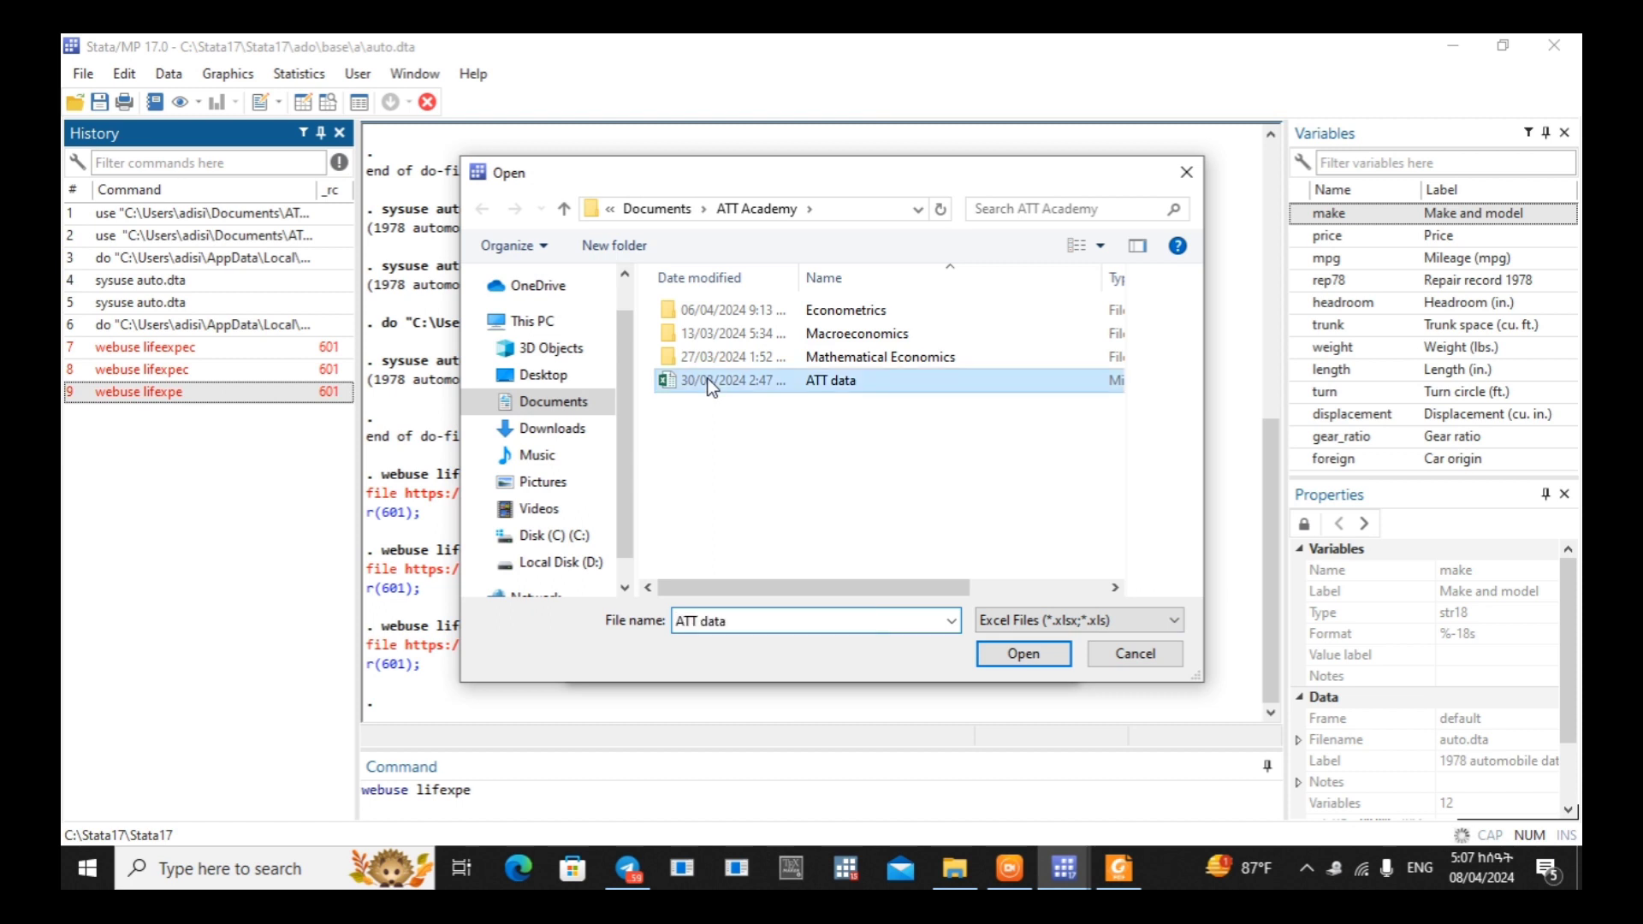
{"action": "left_click", "coordinate": [1018, 656]}
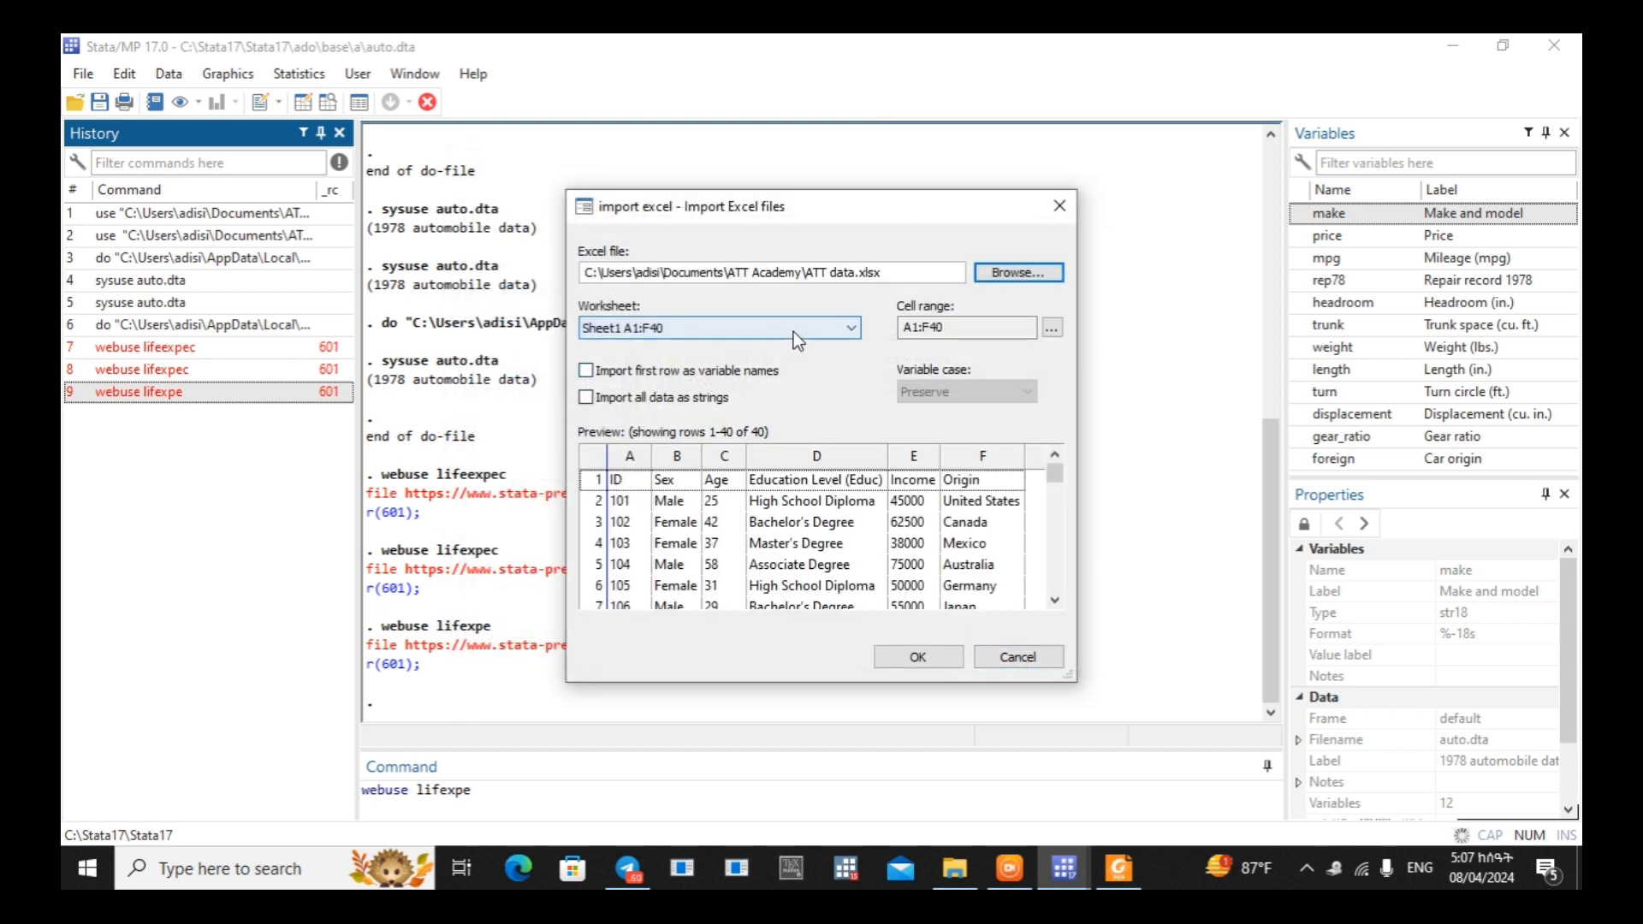
Keep worksheet Sheet1 with cell range A1:F40 and set the import to use the first row as variable names
{"action": "left_click", "coordinate": [823, 327]}
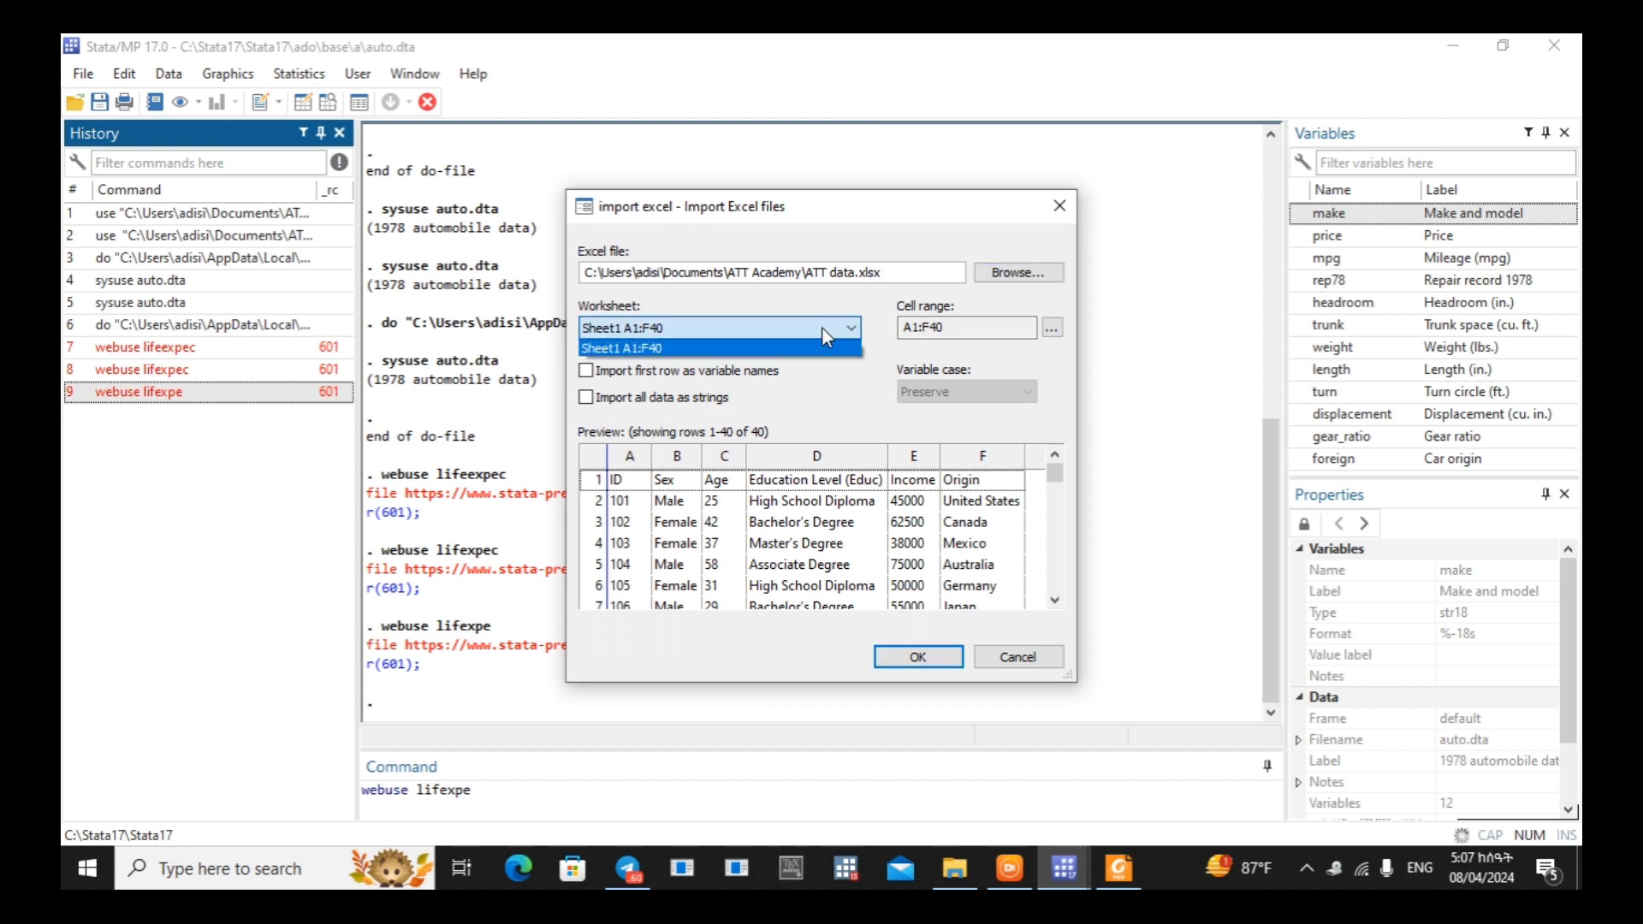
{"action": "left_click", "coordinate": [774, 325]}
{"action": "left_click", "coordinate": [586, 370]}
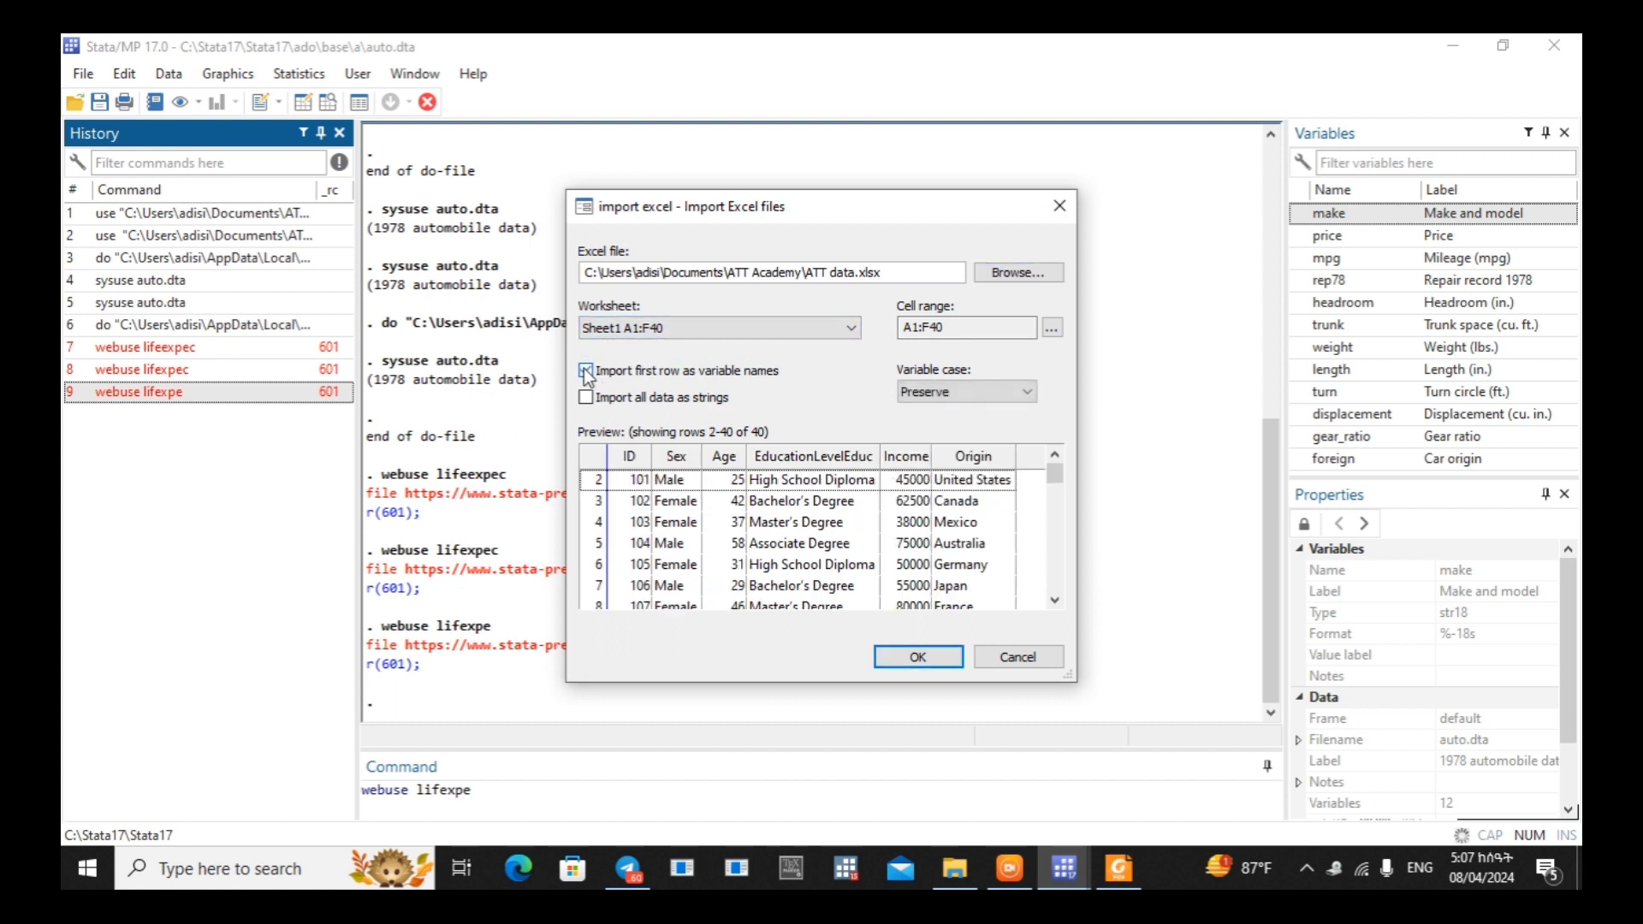
{"action": "left_click", "coordinate": [1053, 330]}
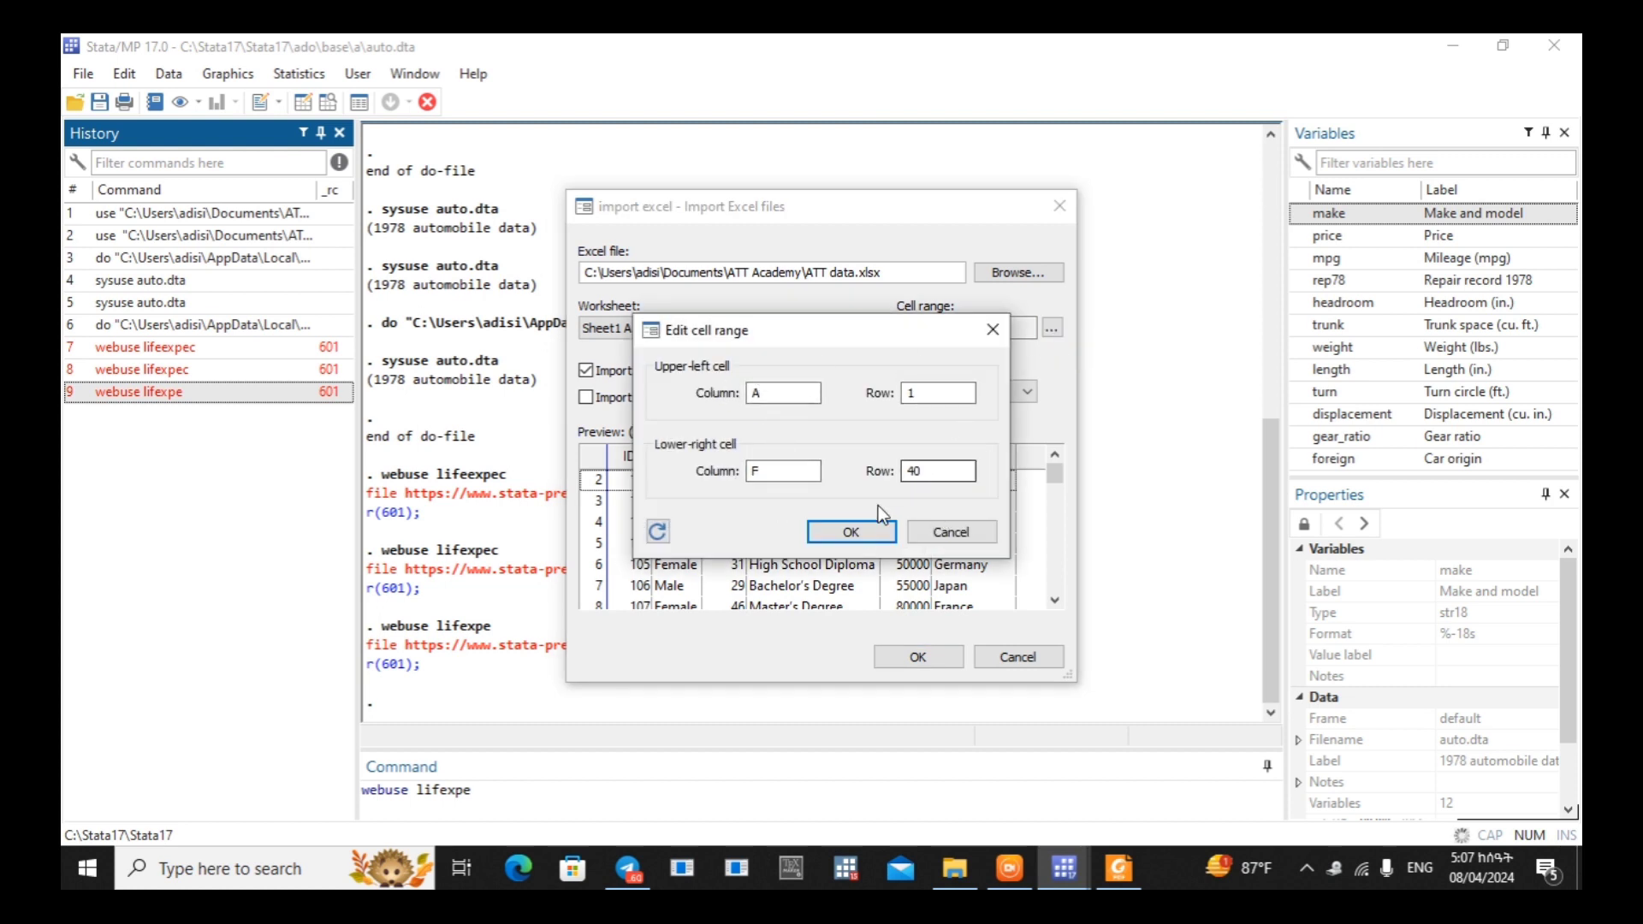
{"action": "left_click", "coordinate": [851, 532]}
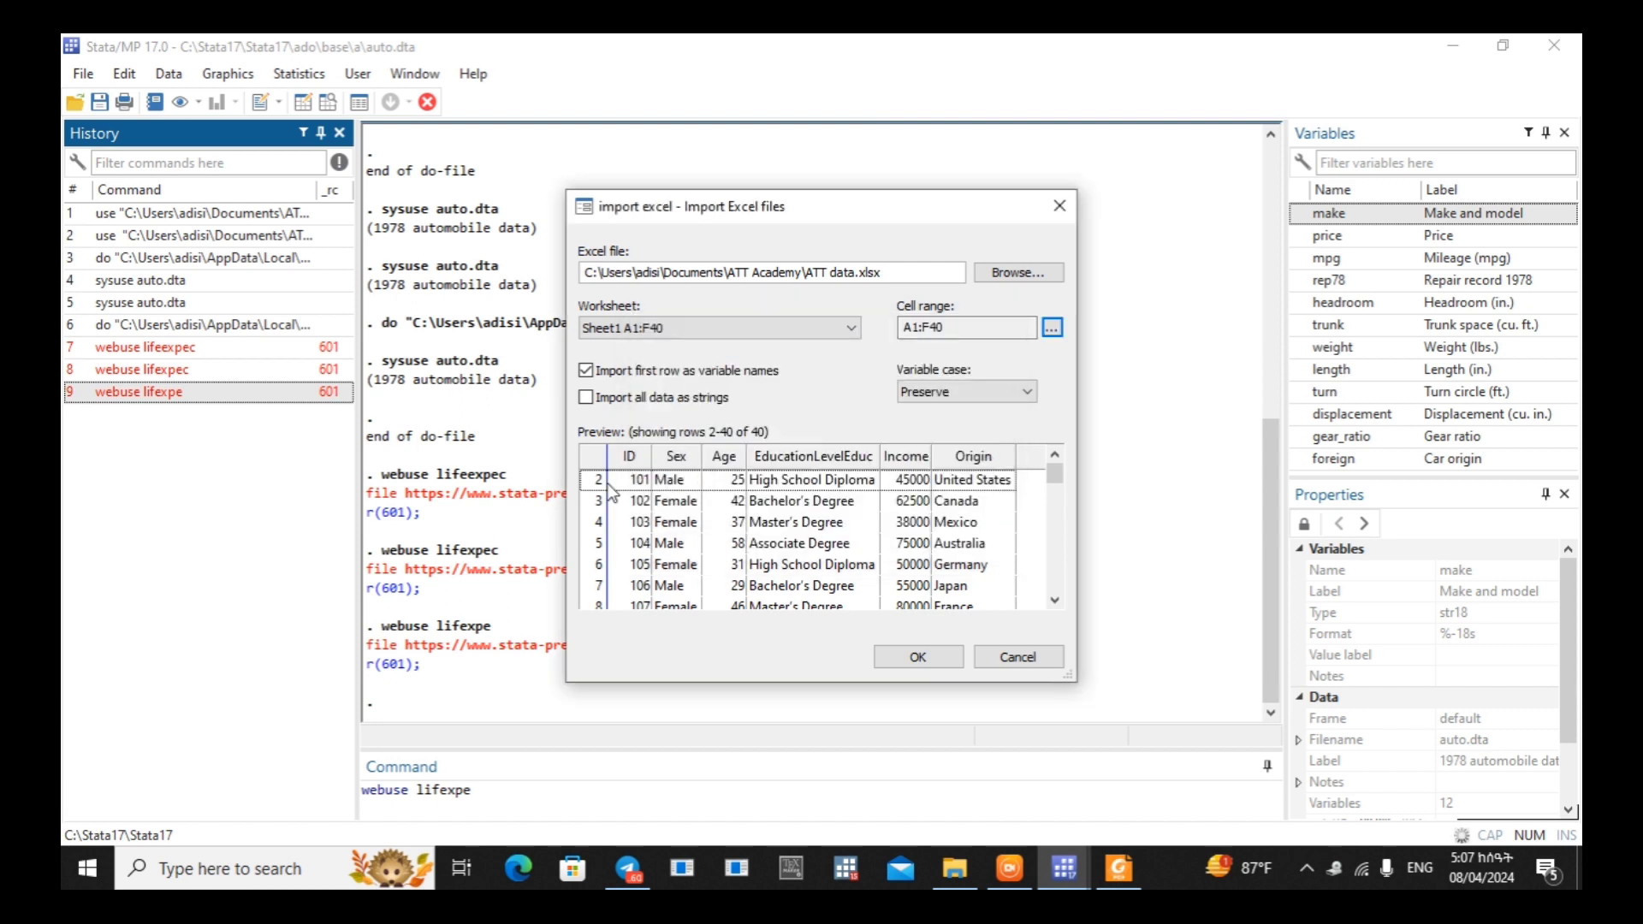
{"action": "left_click", "coordinate": [588, 371]}
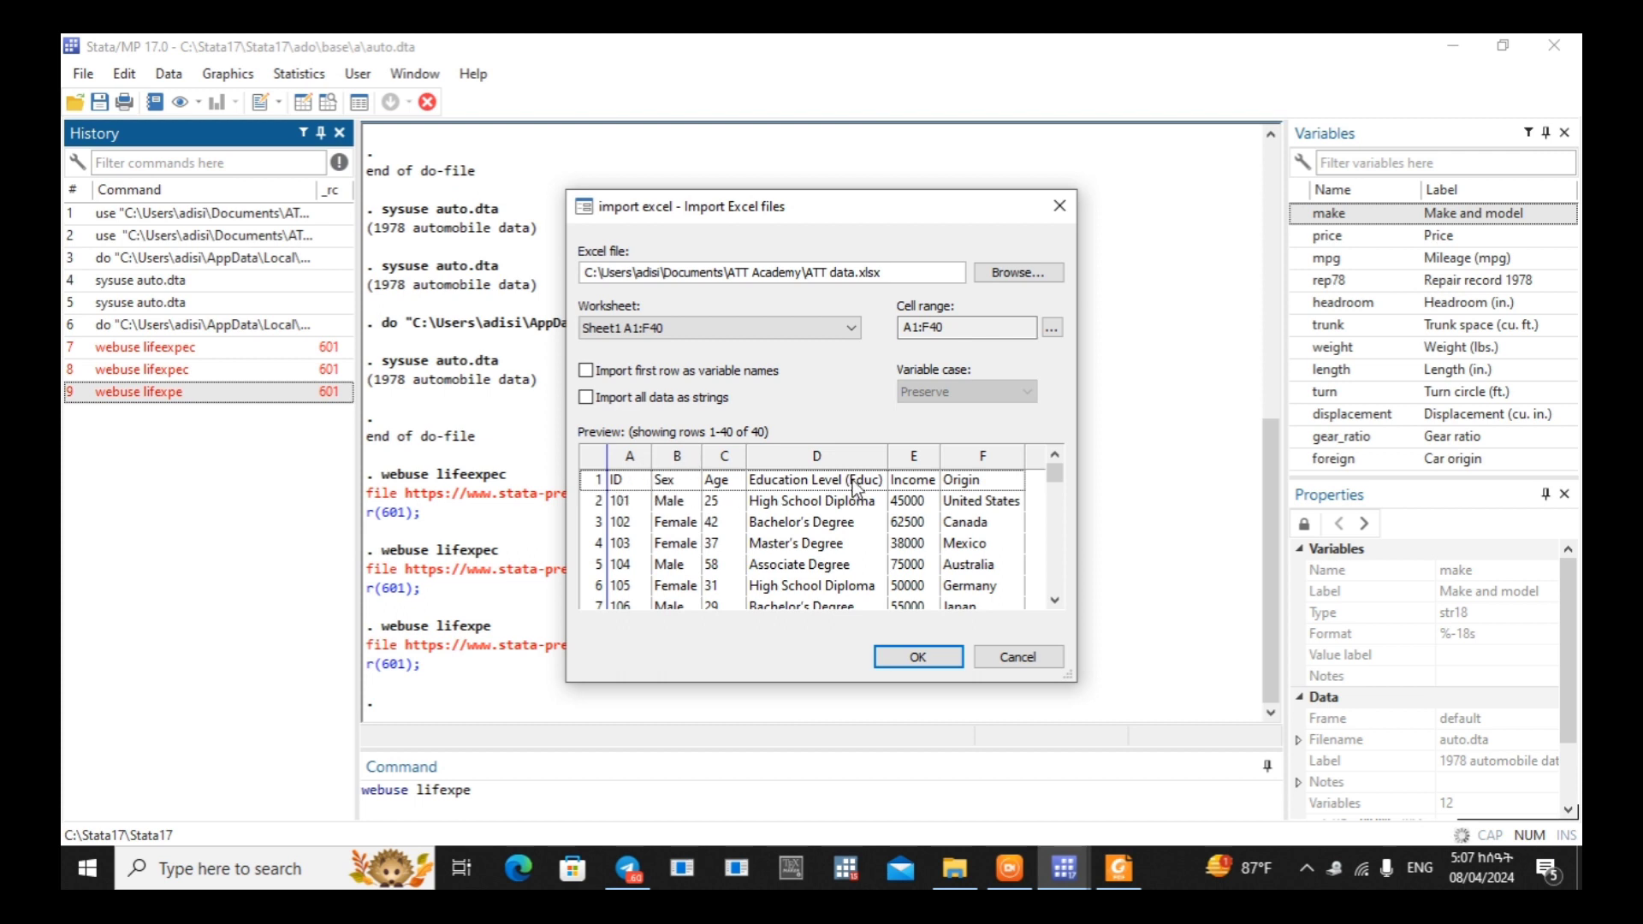
{"action": "left_click", "coordinate": [585, 371]}
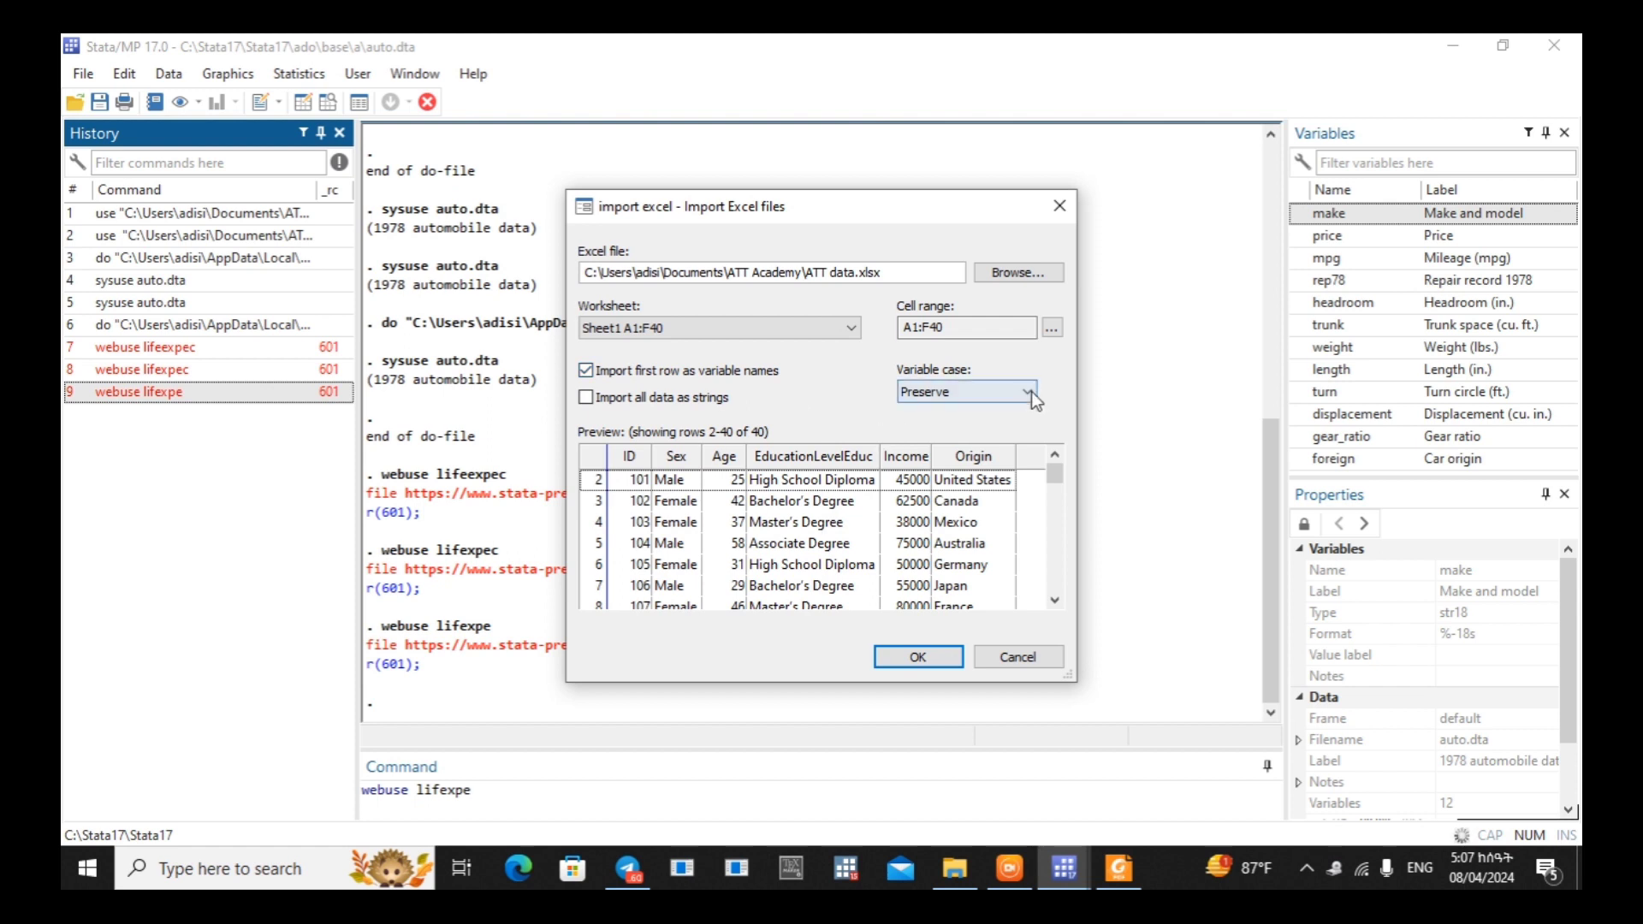
Import the worksheet with lowercase variable names, replacing the data in memory, and check it in the Data Editor
{"action": "left_click", "coordinate": [1031, 390]}
{"action": "left_click", "coordinate": [929, 427]}
{"action": "left_click", "coordinate": [916, 658]}
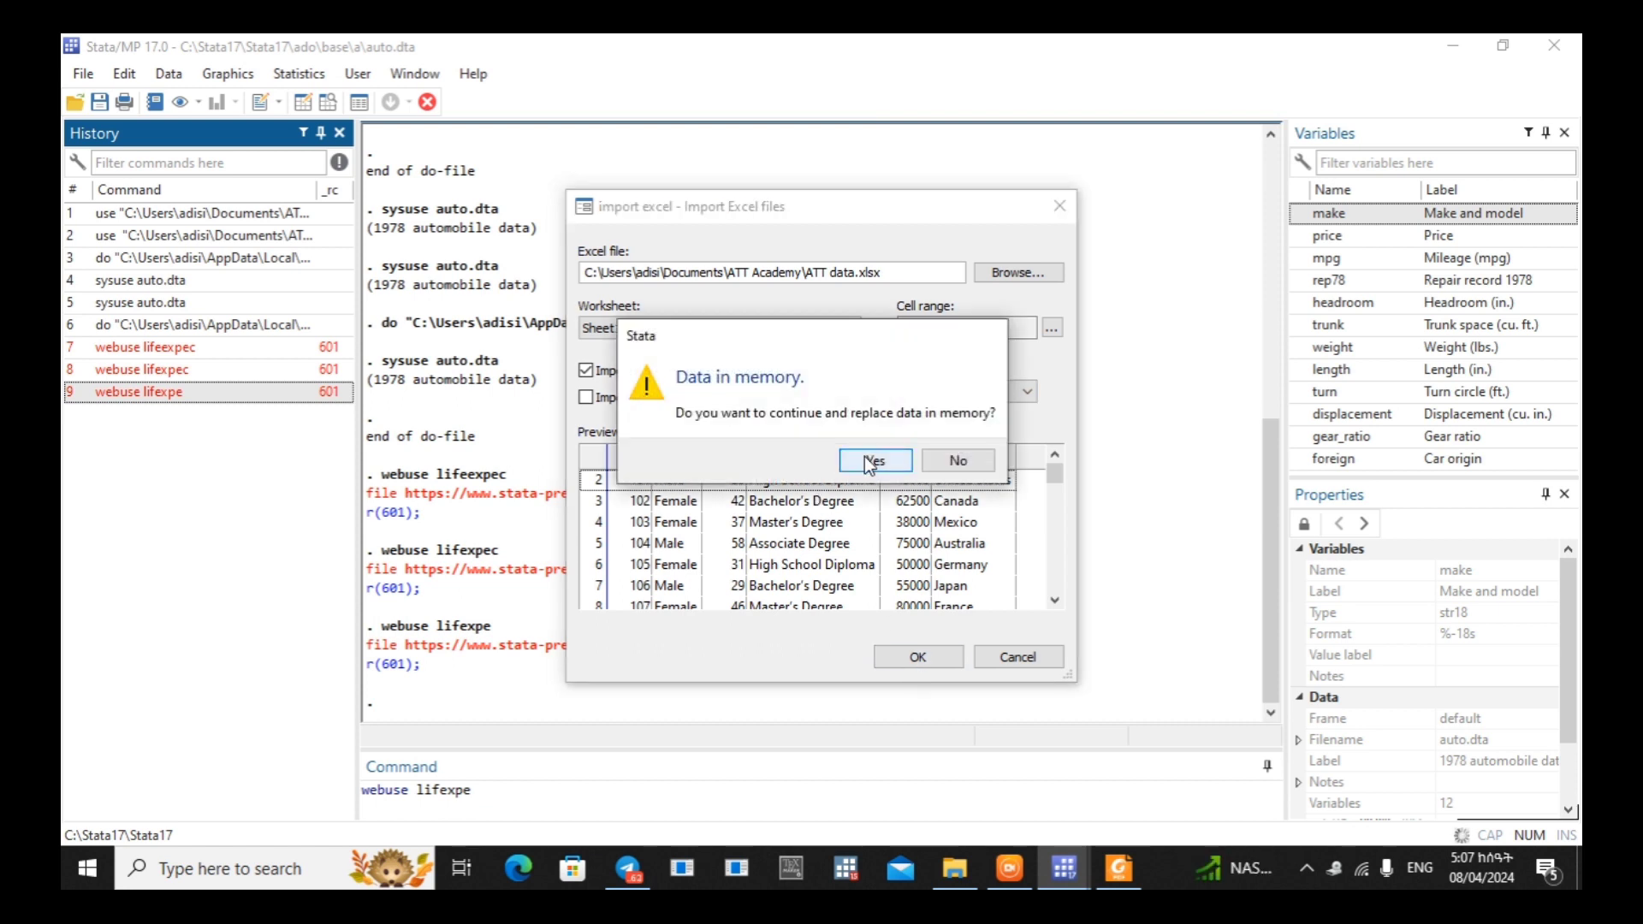
{"action": "left_click", "coordinate": [866, 460]}
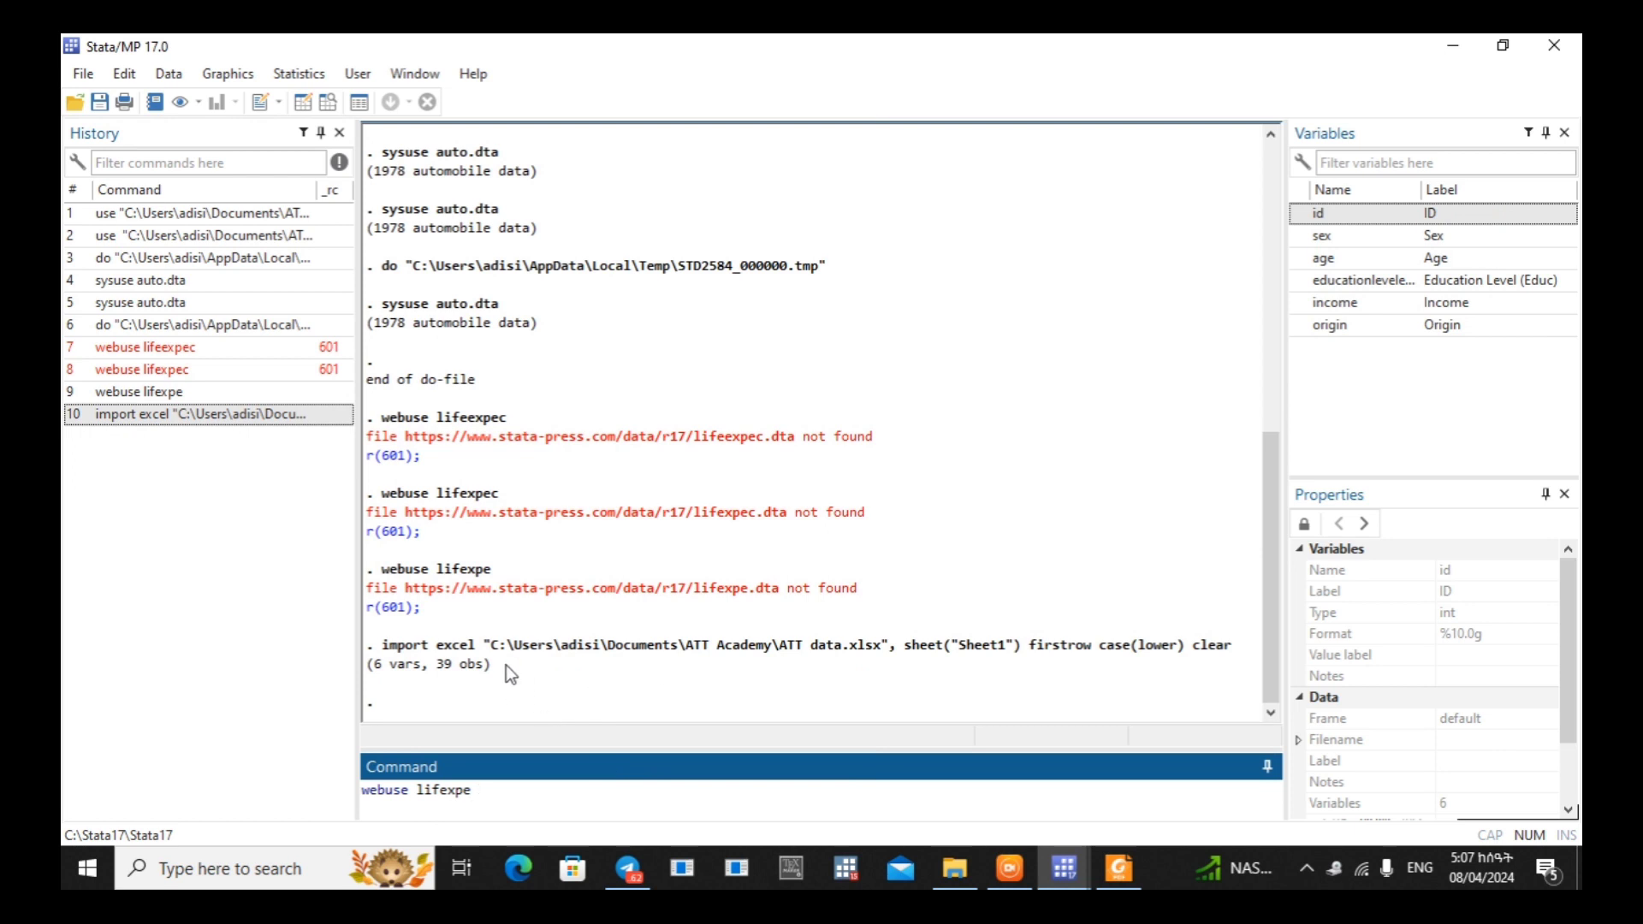
{"action": "left_click", "coordinate": [303, 106]}
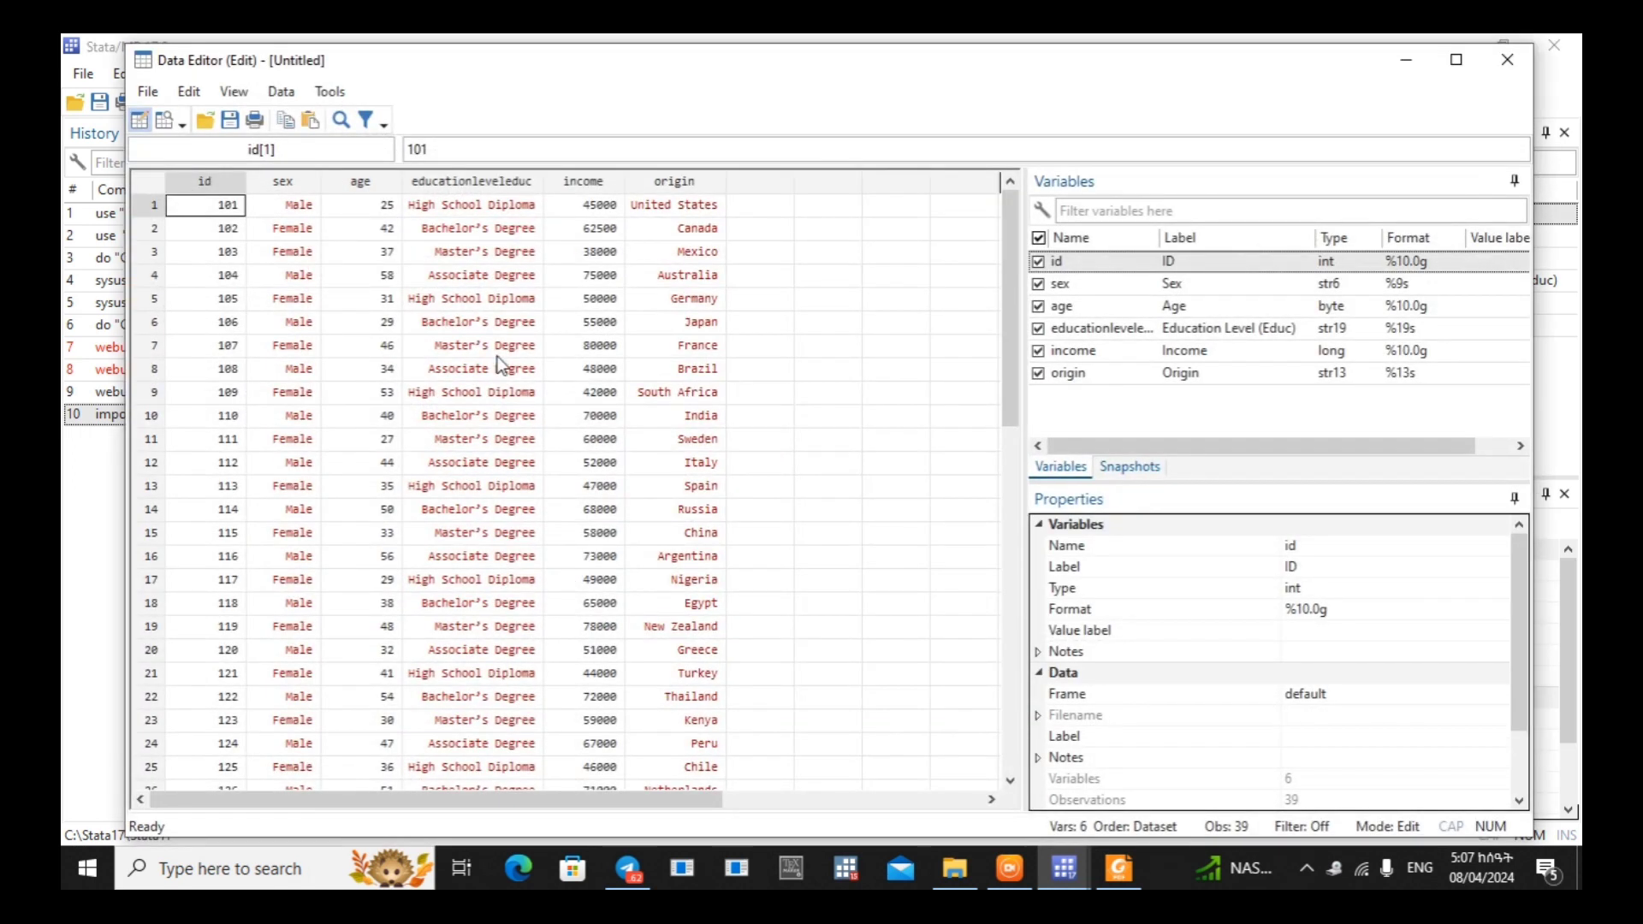
{"action": "left_click", "coordinate": [1508, 57]}
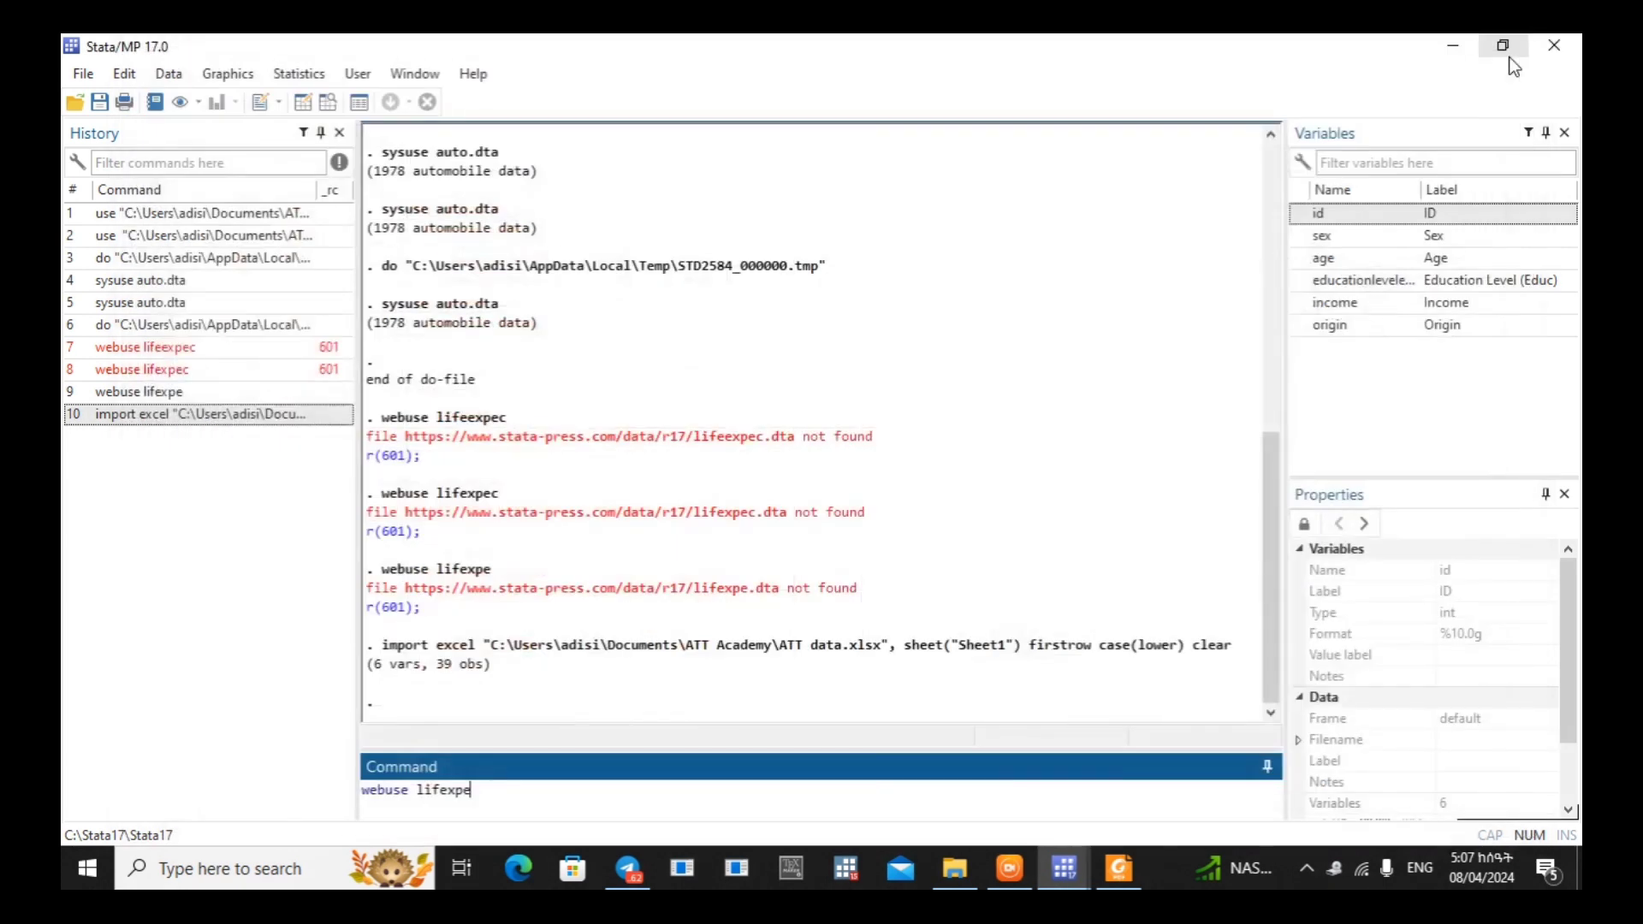
Replace the leftover webuse lifexpe command with import excel, without running it
{"action": "key", "text": "BackSpace"}
{"action": "key", "text": "BackSpace"}
{"action": "key", "text": "BackSpace"}
{"action": "key", "text": "BackSpace"}
{"action": "key", "text": "BackSpace"}
{"action": "key", "text": "BackSpace"}
{"action": "key", "text": "BackSpace"}
{"action": "key", "text": "BackSpace"}
{"action": "key", "text": "BackSpace"}
{"action": "key", "text": "BackSpace"}
{"action": "key", "text": "BackSpace"}
{"action": "key", "text": "BackSpace"}
{"action": "key", "text": "BackSpace"}
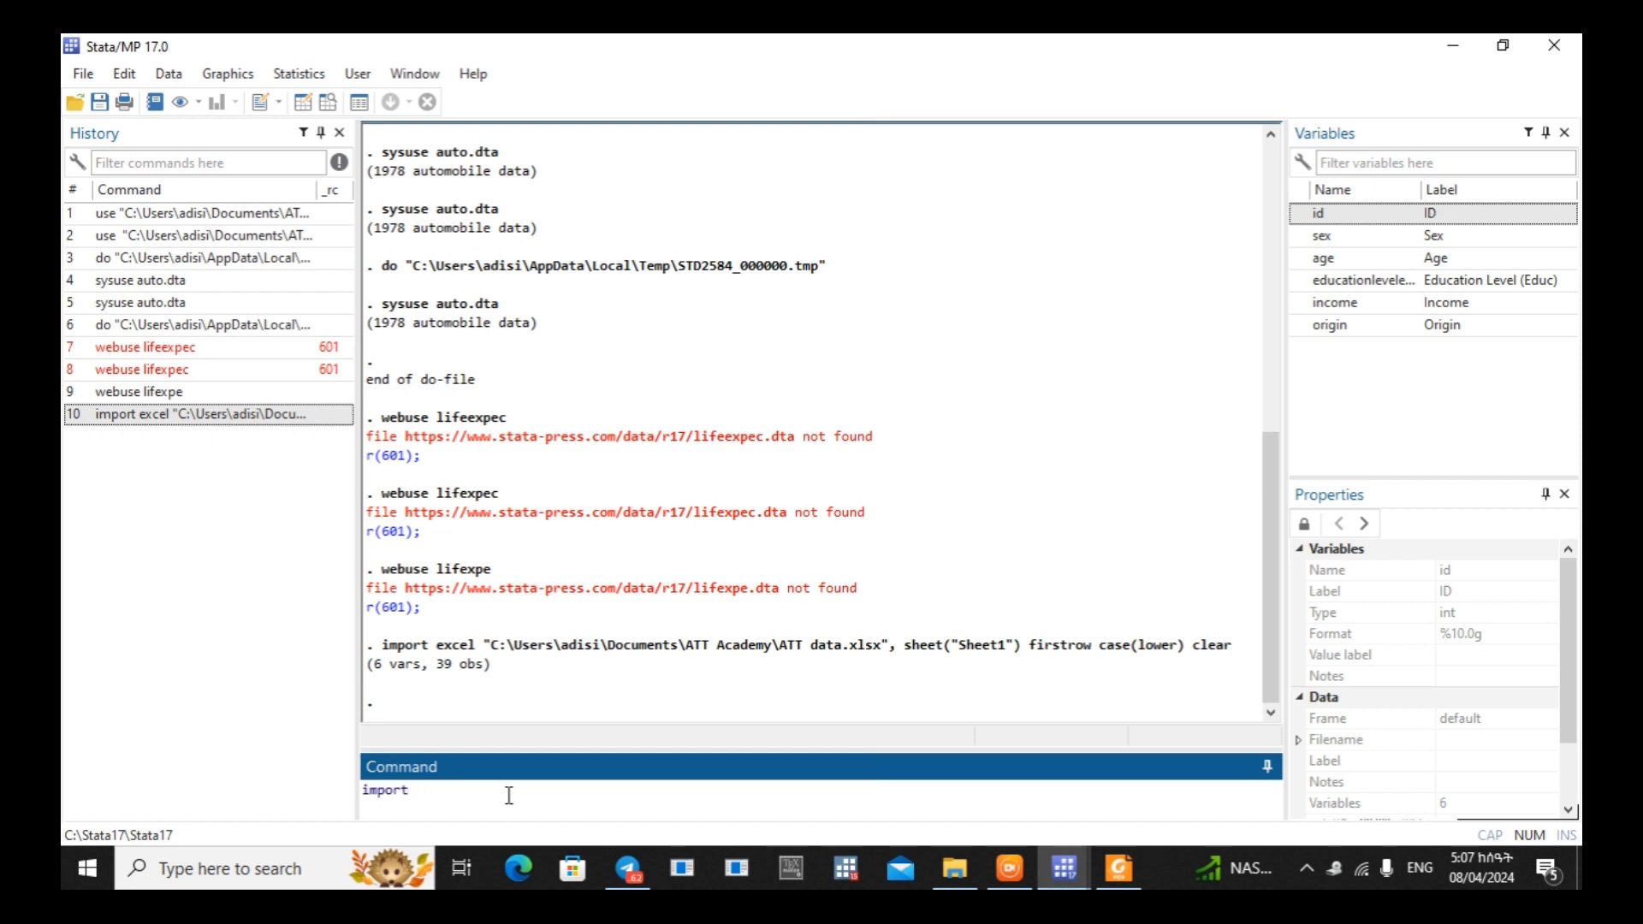
{"action": "type", "text": "import excel"}
Insert the full path of ATT data.xlsx after import excel, listing all file types to find the workbook
{"action": "left_click", "coordinate": [89, 75]}
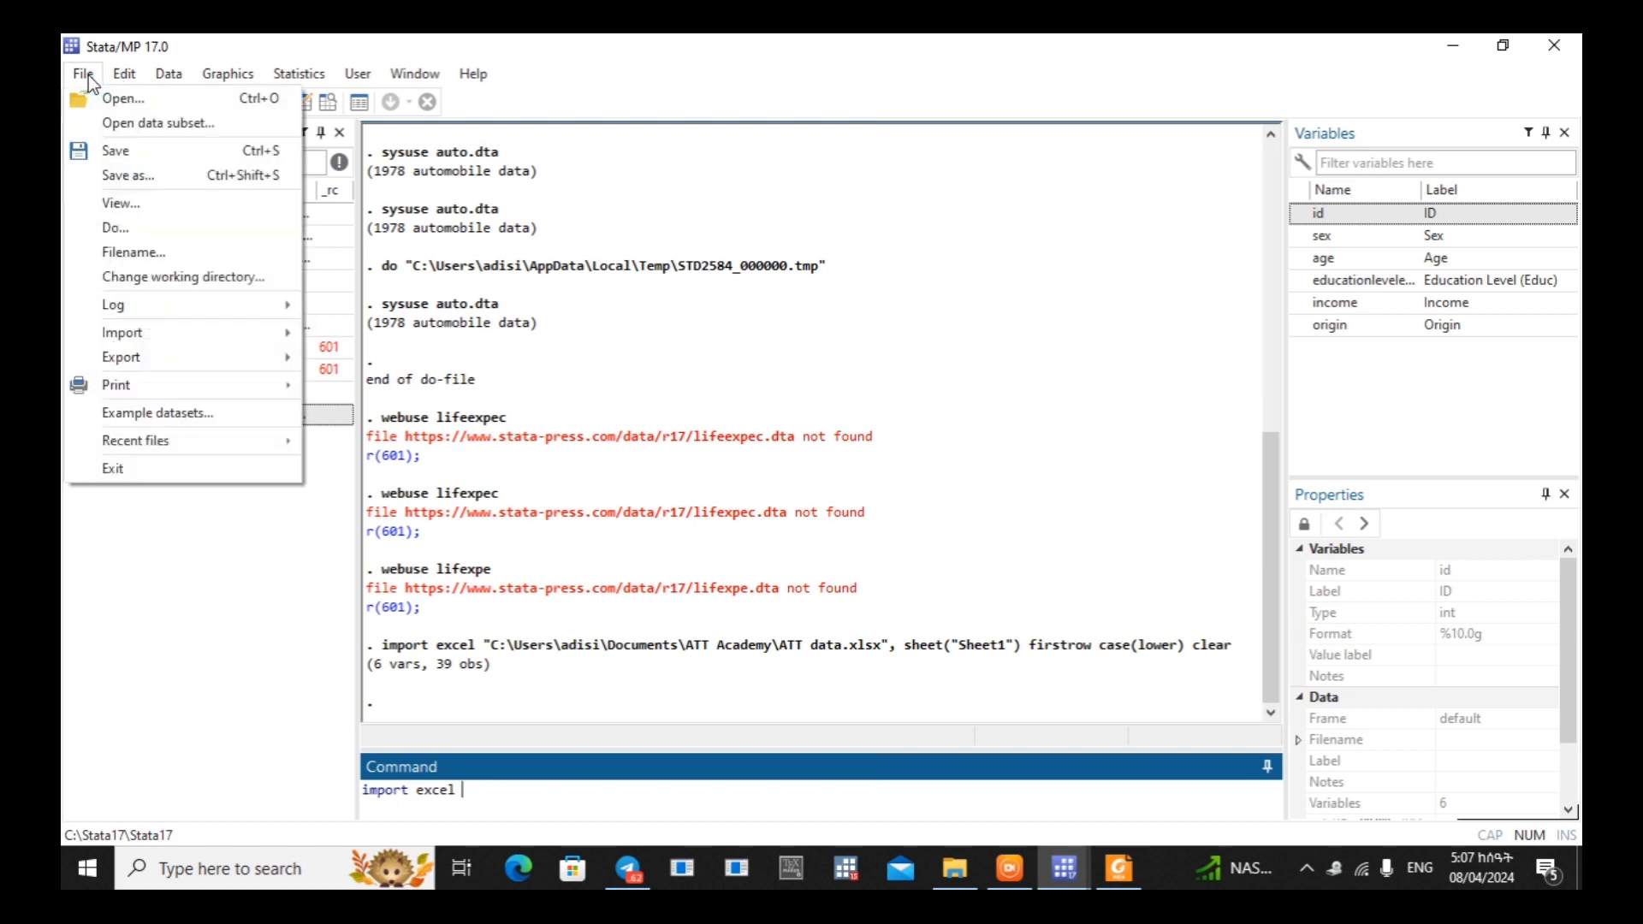
{"action": "left_click", "coordinate": [123, 245]}
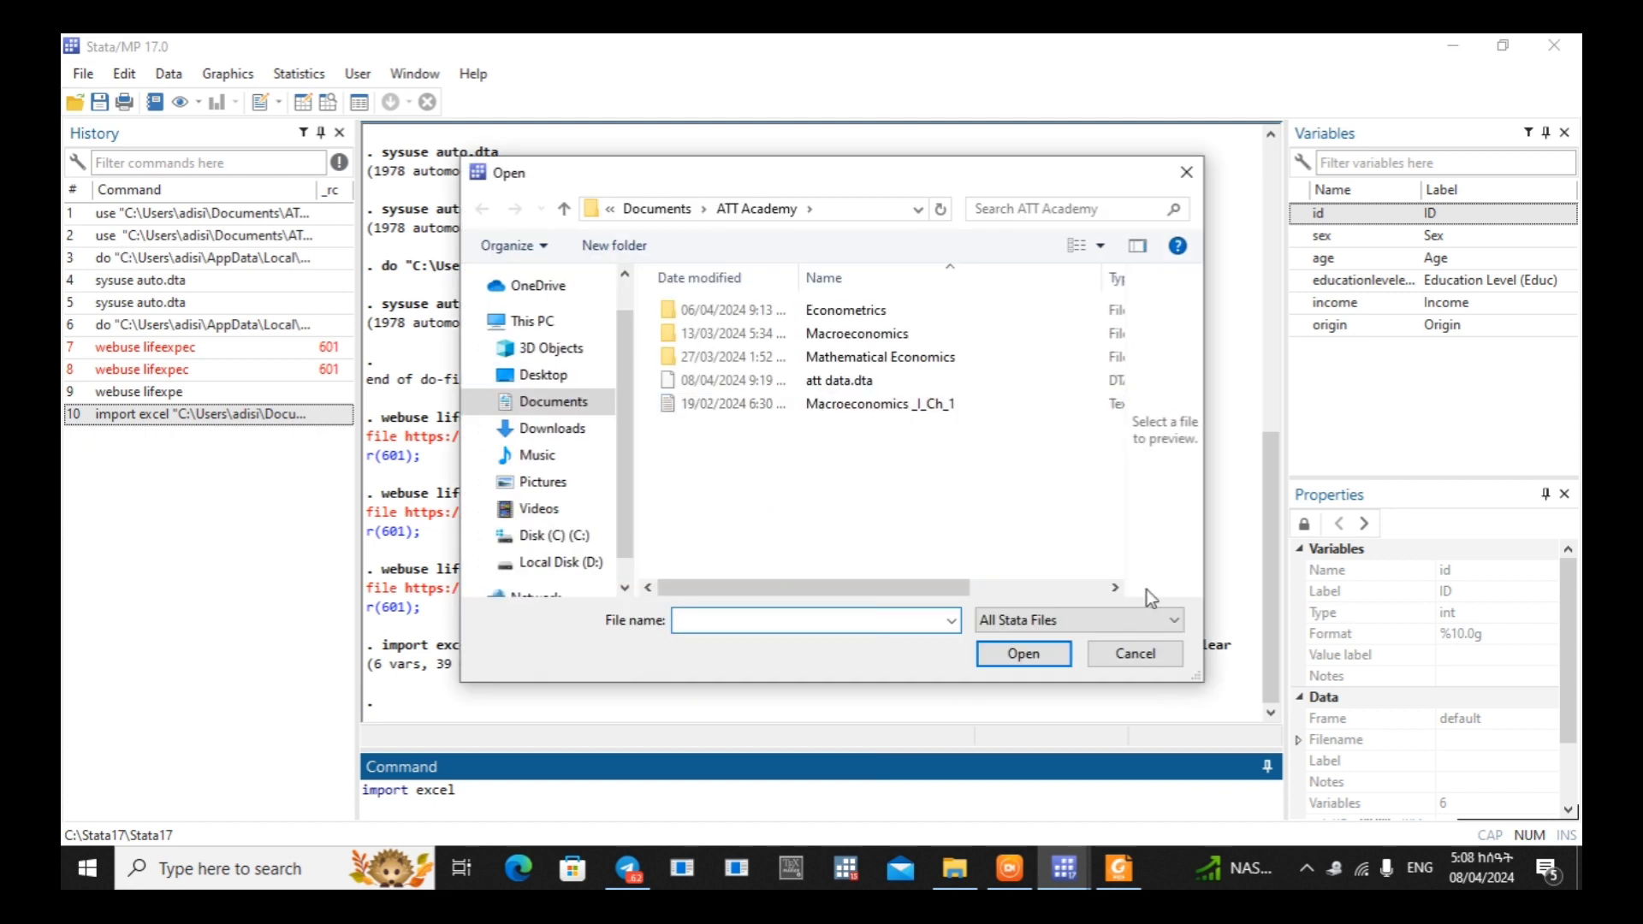
{"action": "left_click", "coordinate": [1143, 618]}
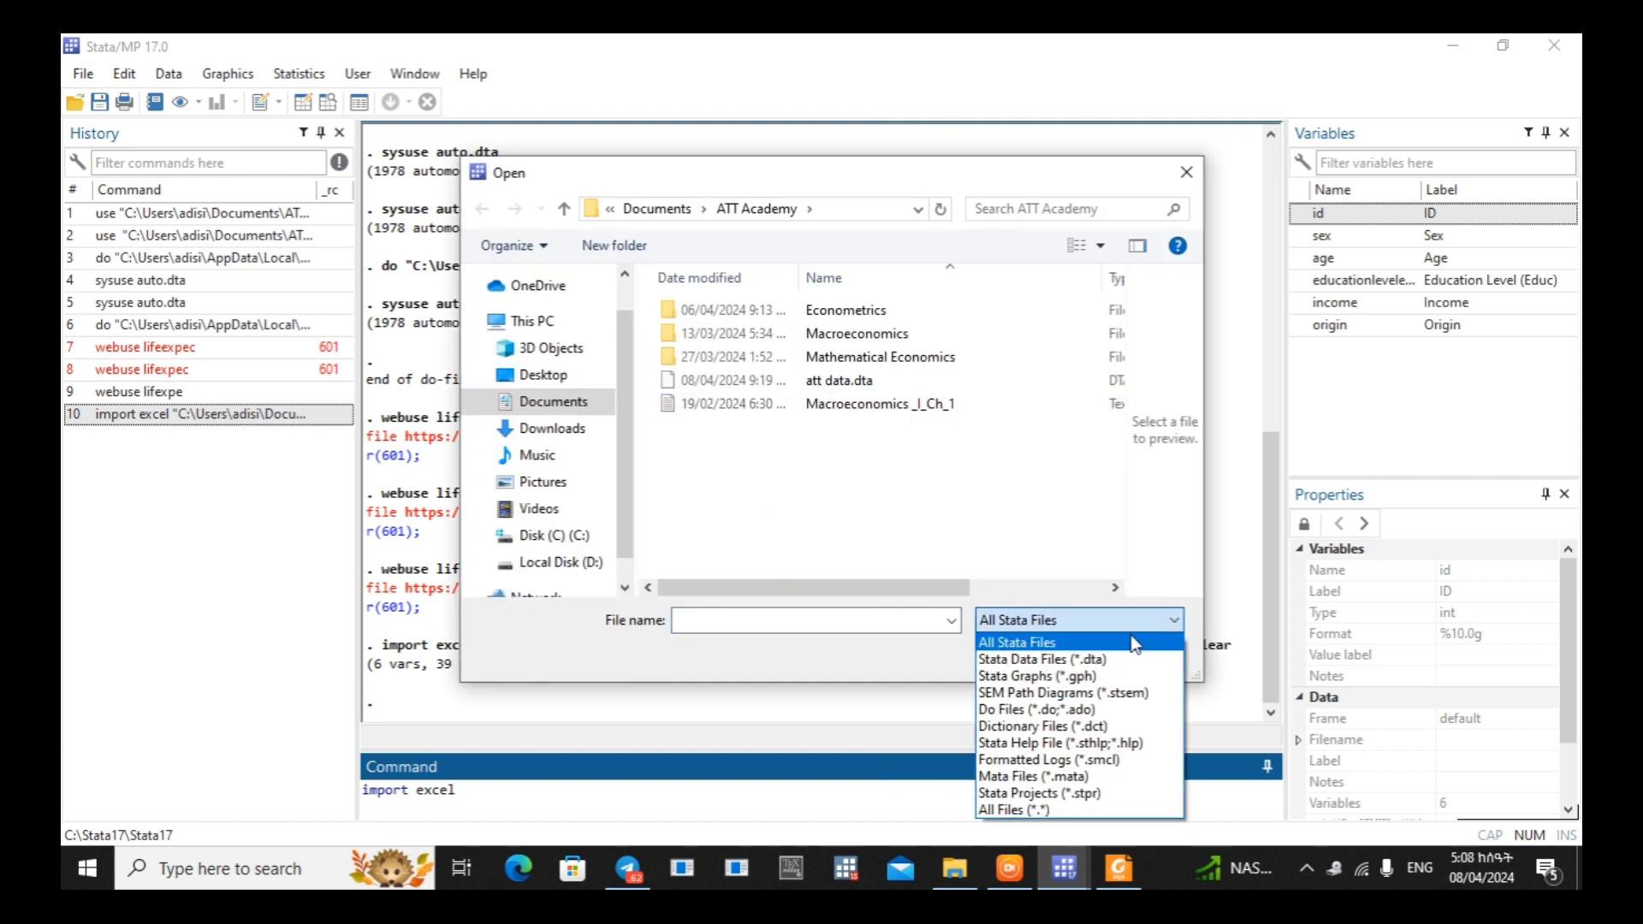
{"action": "left_click", "coordinate": [1008, 809]}
{"action": "left_click", "coordinate": [728, 451]}
{"action": "left_click", "coordinate": [1018, 655]}
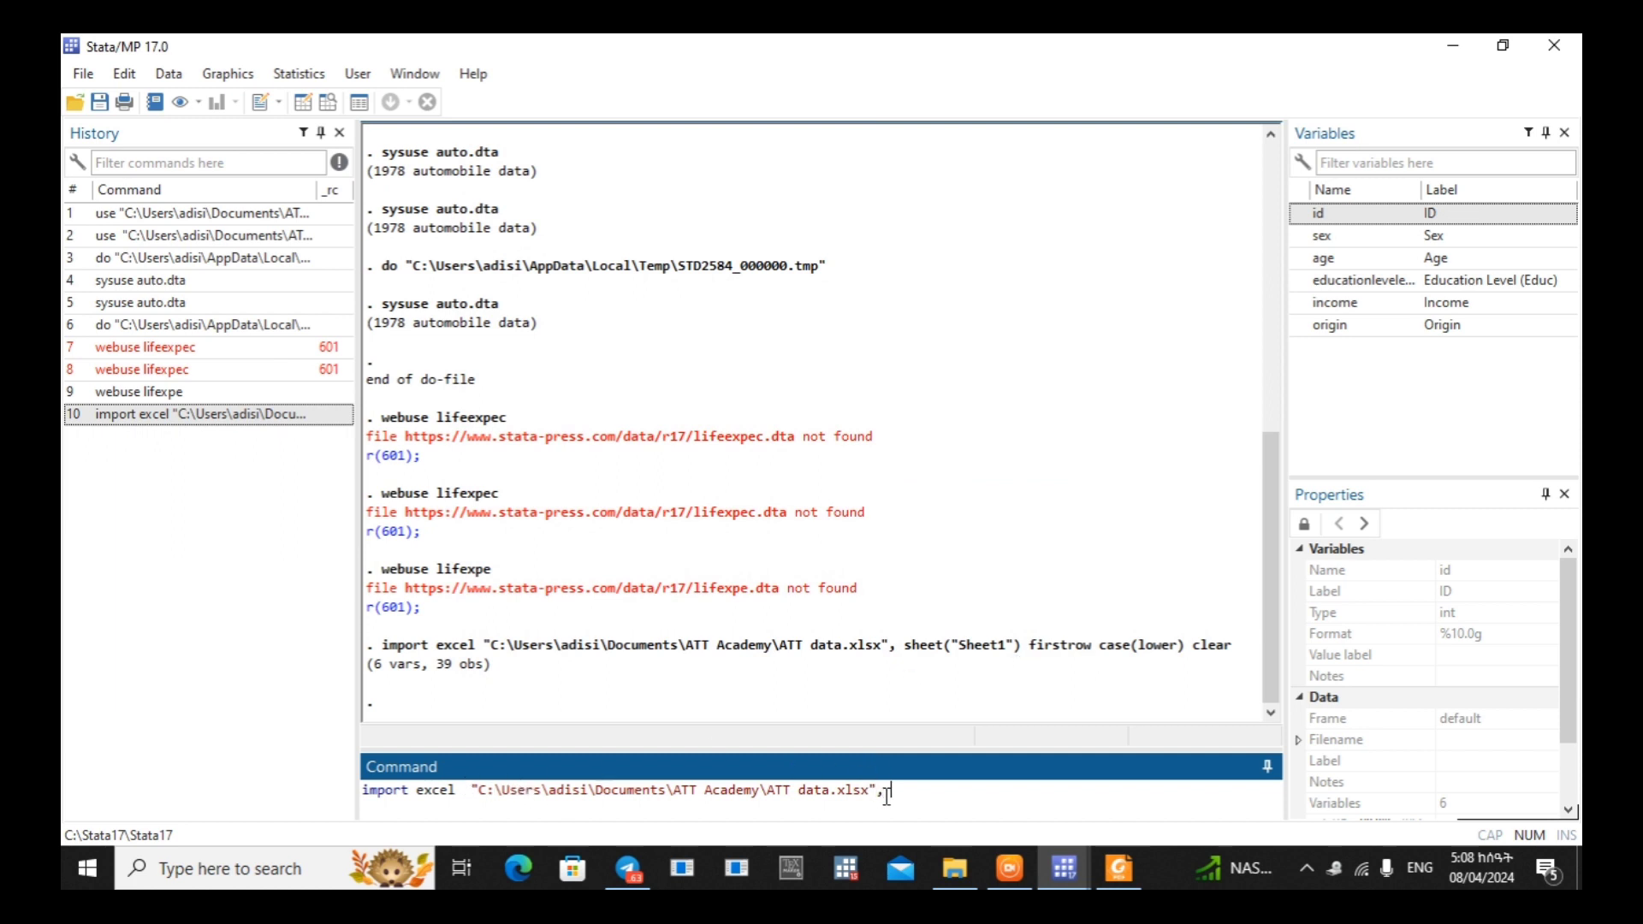
Append the options sheet("Sheet1") firstrow case after the comma following the file path
{"action": "type", "text": "sh"}
{"action": "type", "text": "ee"}
{"action": "type", "text": "t"}
{"action": "type", "text": "()"}
{"action": "type", "text": "\"\""}
{"action": "type", "text": "Sheet"}
{"action": "type", "text": "1\") firstrow case"}
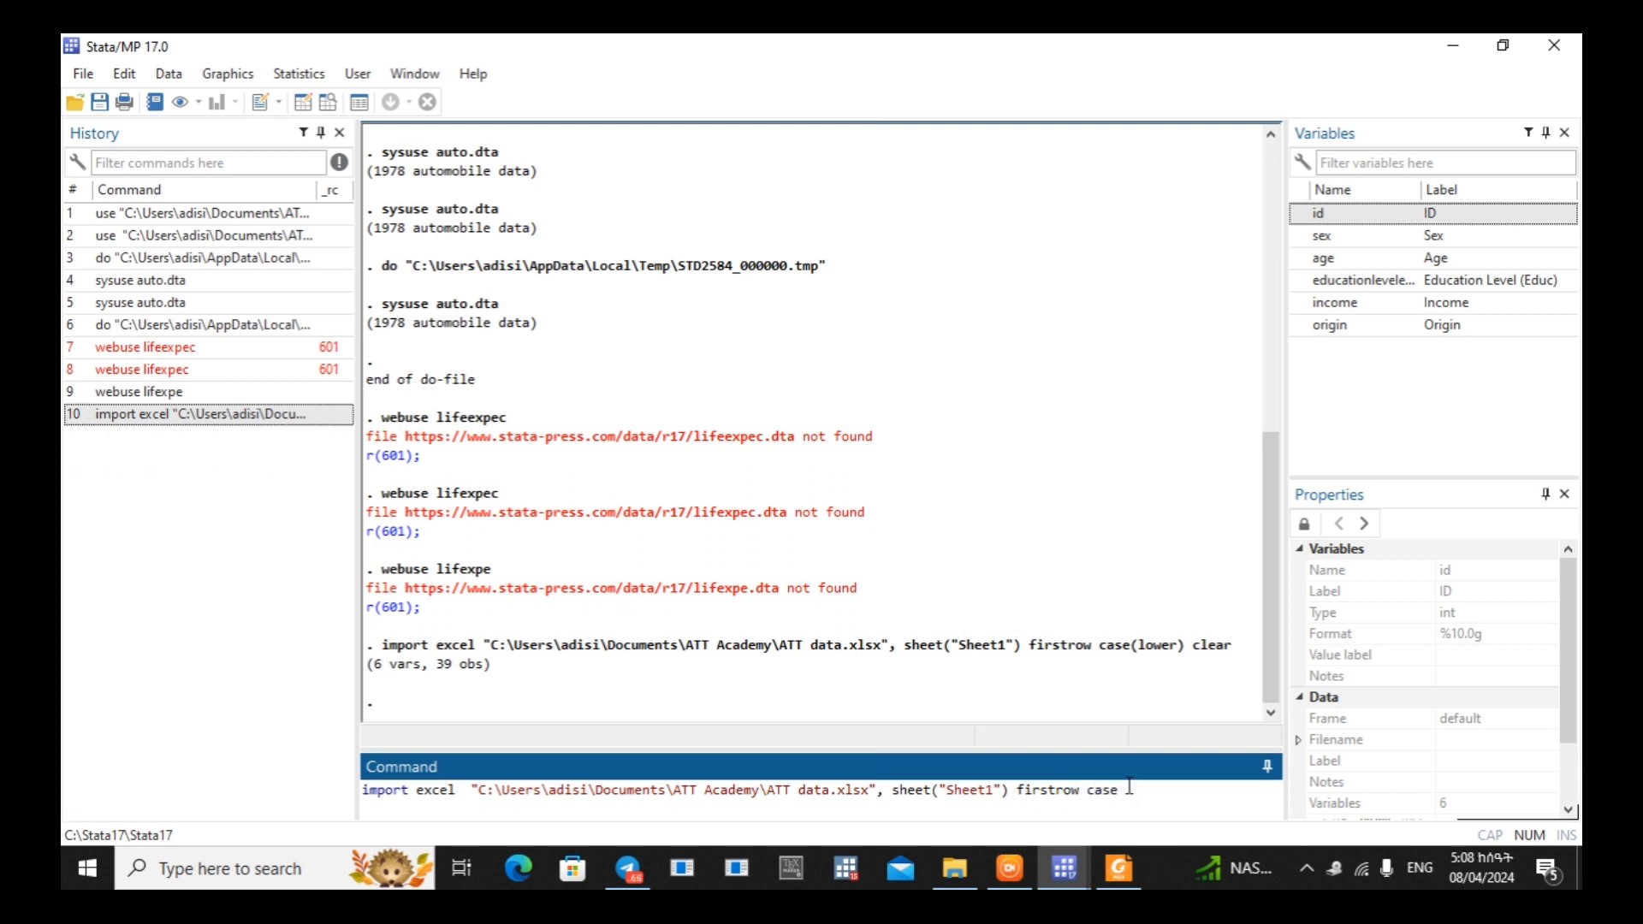
Complete the case option with (upper), end the import excel command with clear and run it
{"action": "type", "text": "("}
{"action": "left_click", "coordinate": [1172, 793]}
{"action": "key", "text": "BackSpace"}
{"action": "key", "text": "BackSpace"}
{"action": "key", "text": "BackSpace"}
{"action": "key", "text": "BackSpace"}
{"action": "key", "text": "BackSpace"}
{"action": "type", "text": "upper"}
{"action": "key", "text": "Return"}
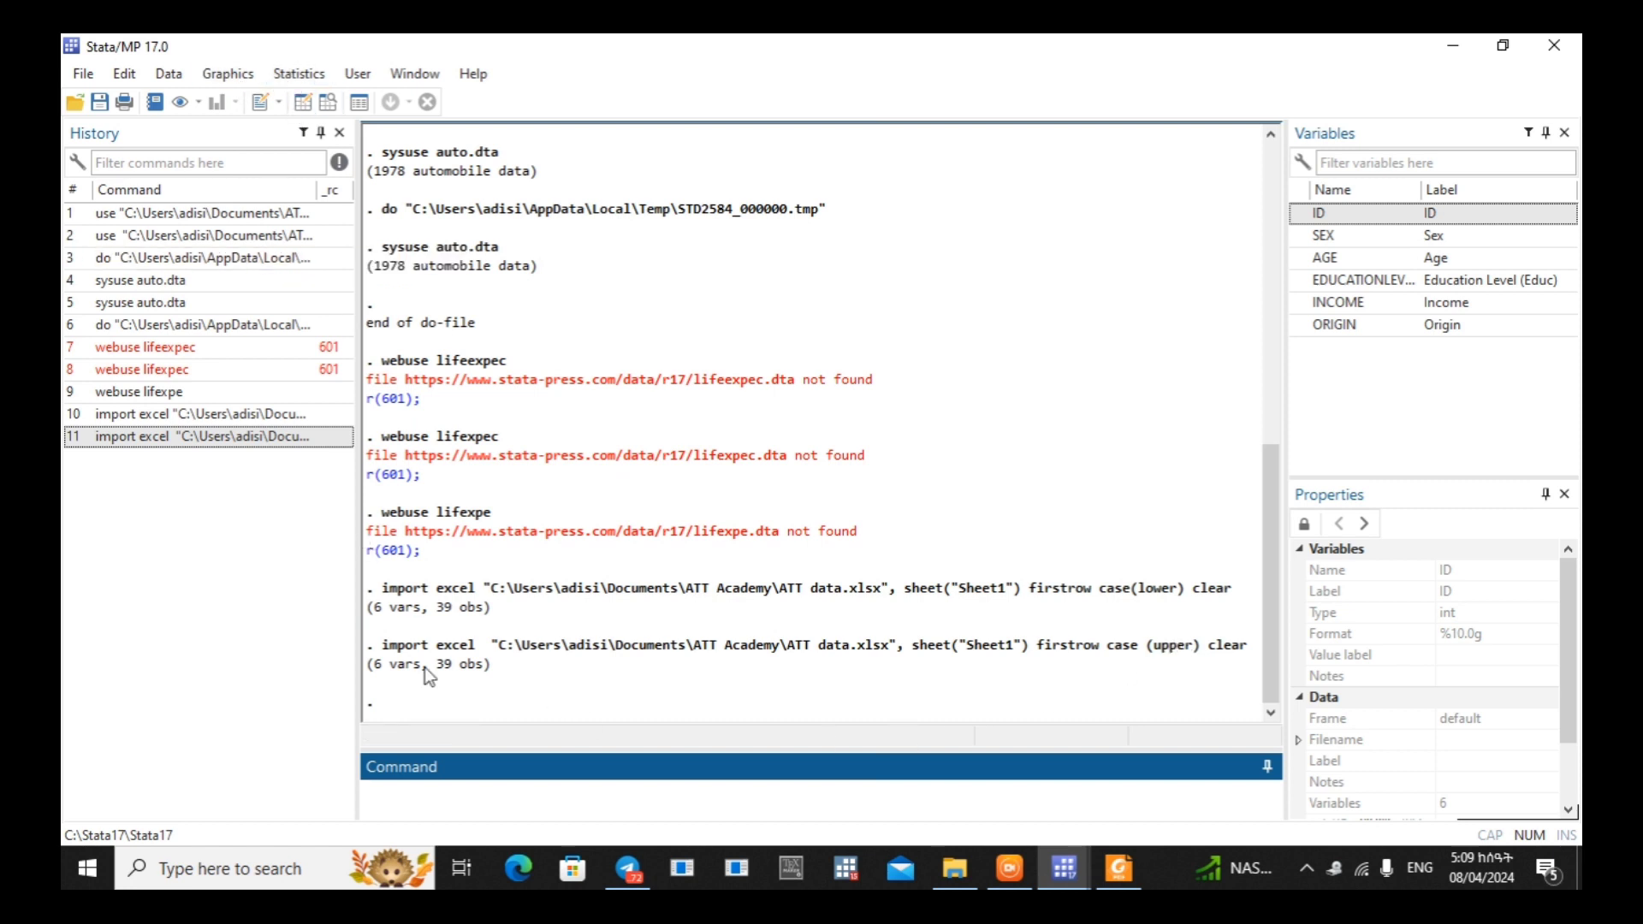
Add the executed import excel command with case (upper) to the do-file below sysuse auto.dta and execute the do-file
{"action": "left_click_drag", "start_coordinate": [687, 647], "coordinate": [1246, 661]}
{"action": "key", "text": "ctrl+c"}
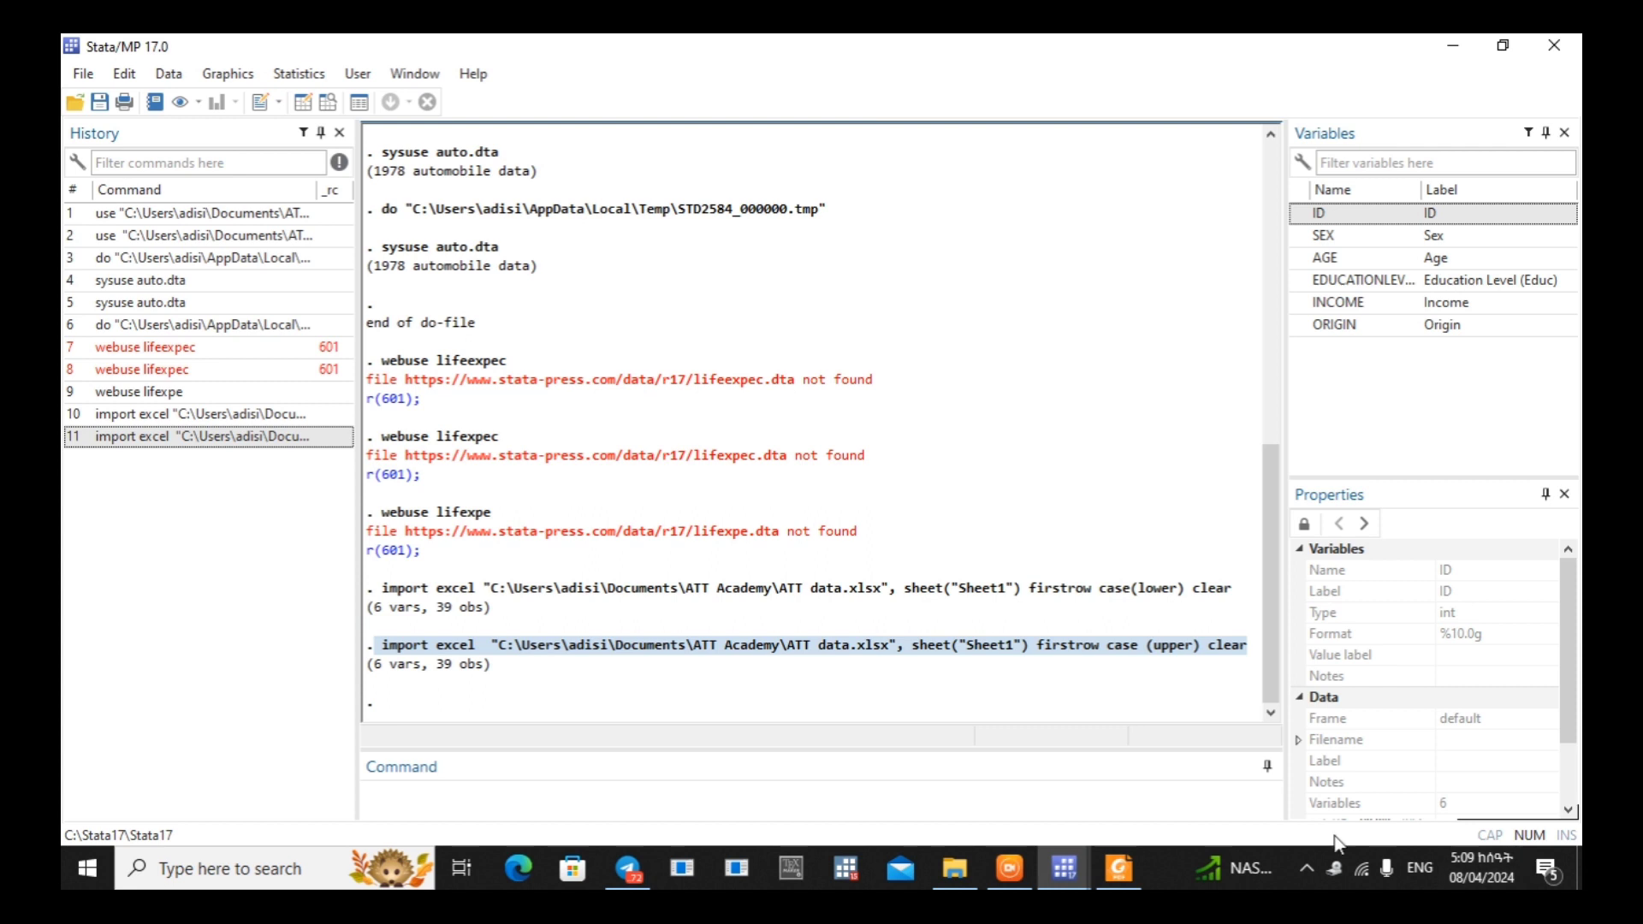
{"action": "mouse_move", "coordinate": [1065, 858]}
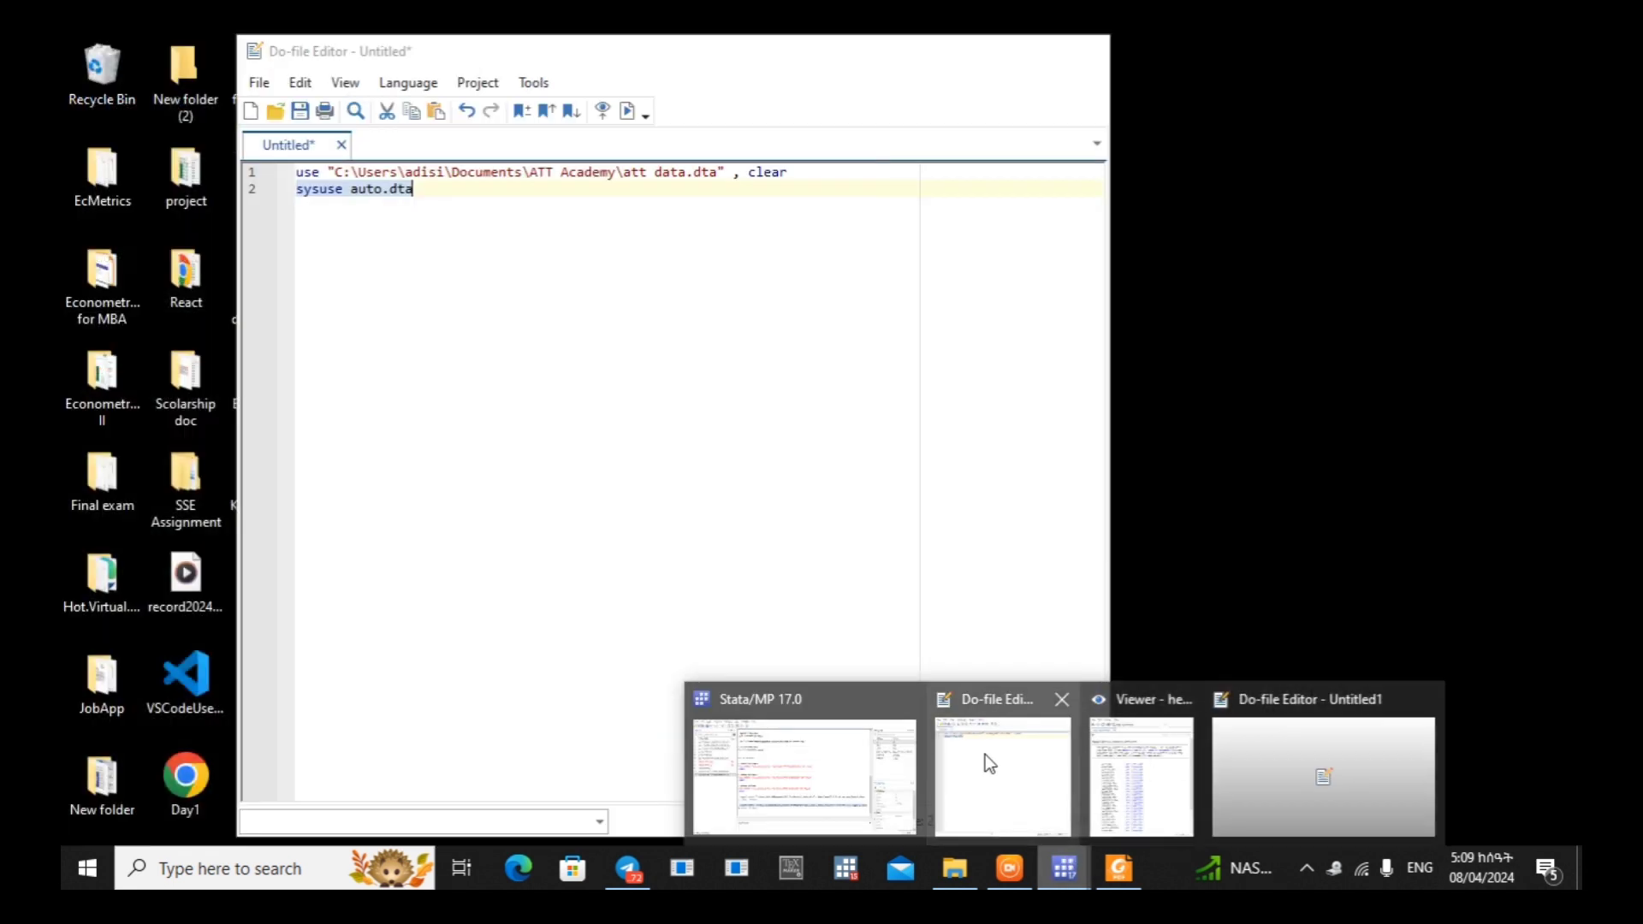
{"action": "left_click", "coordinate": [984, 753]}
{"action": "left_click", "coordinate": [429, 195]}
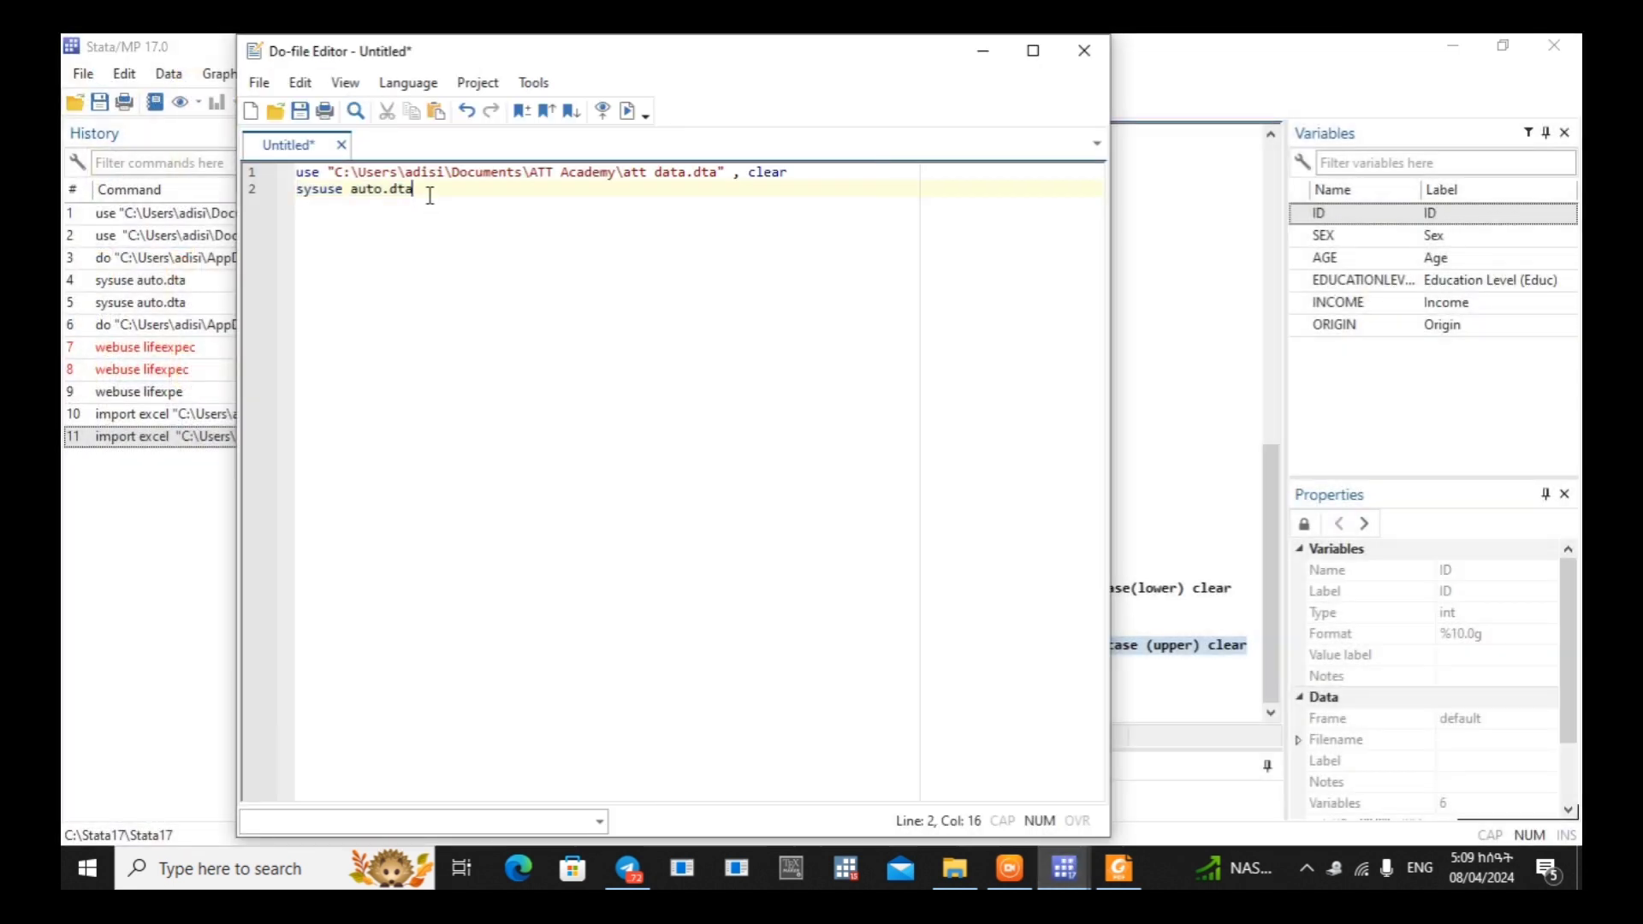
{"action": "key", "text": "Return"}
{"action": "key", "text": "ctrl+v"}
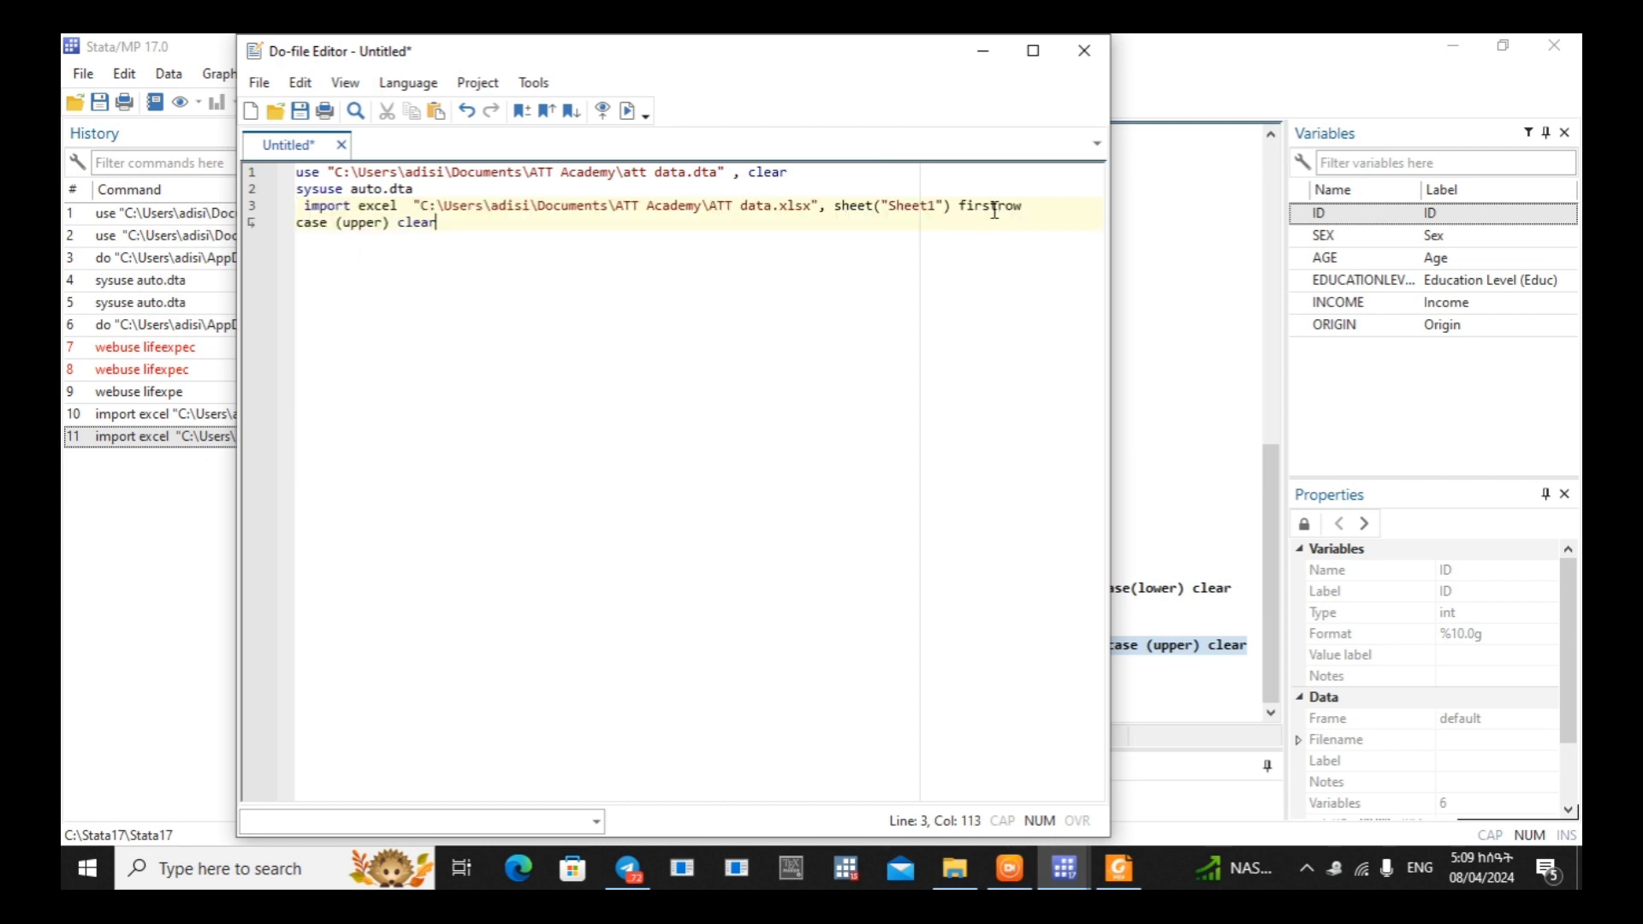
{"action": "left_click", "coordinate": [383, 224]}
{"action": "left_click", "coordinate": [628, 111]}
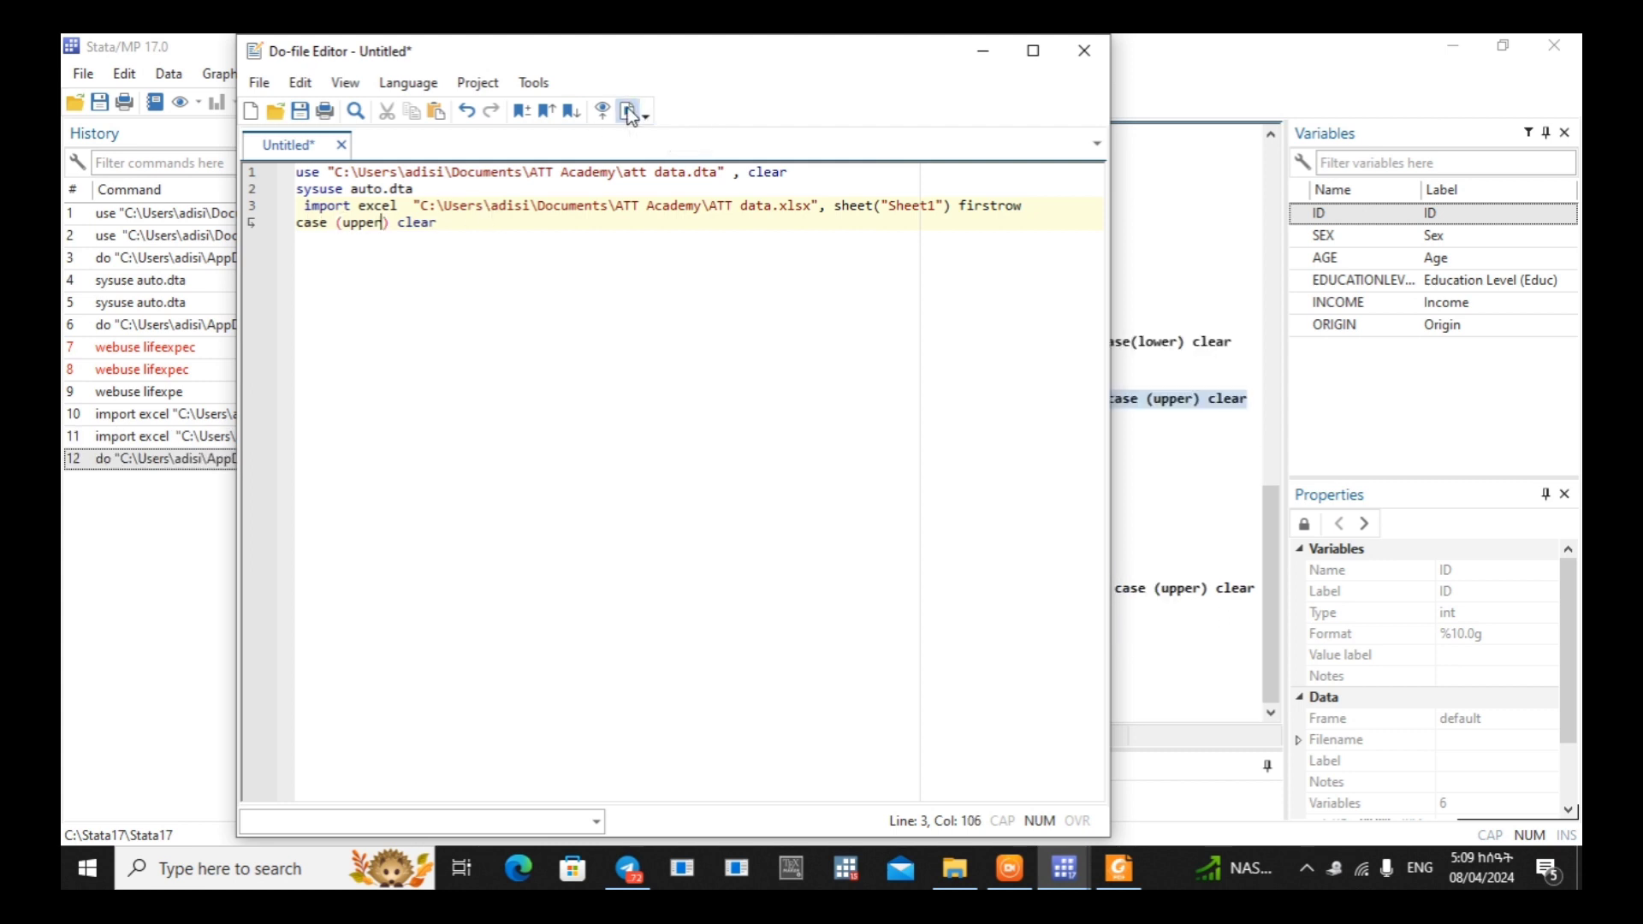